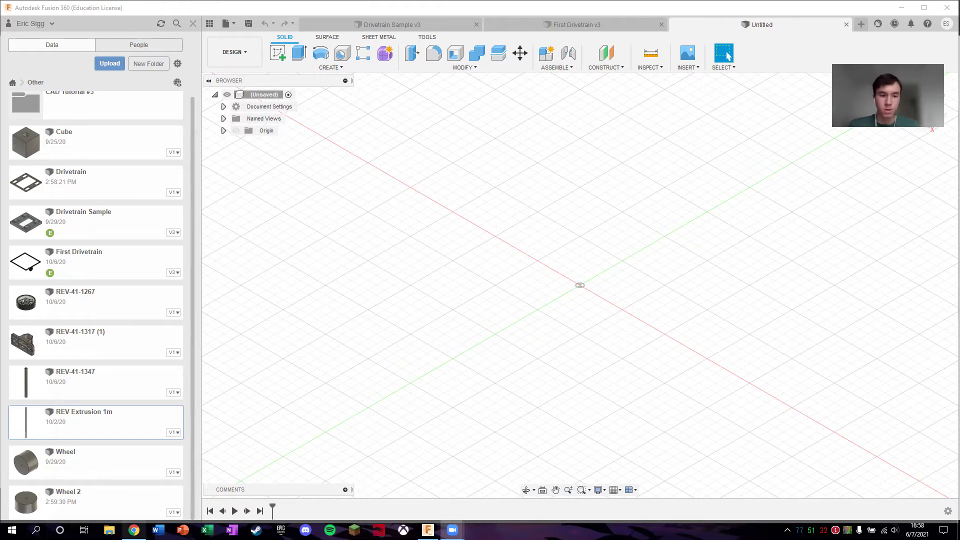
# Switch to Chrome and look over the REV Robotics extrusion search results and AndyMark's 4 in. Compliant Wheels page.
pyautogui.click(133, 530)
pyautogui.scroll(3, 135, 230)
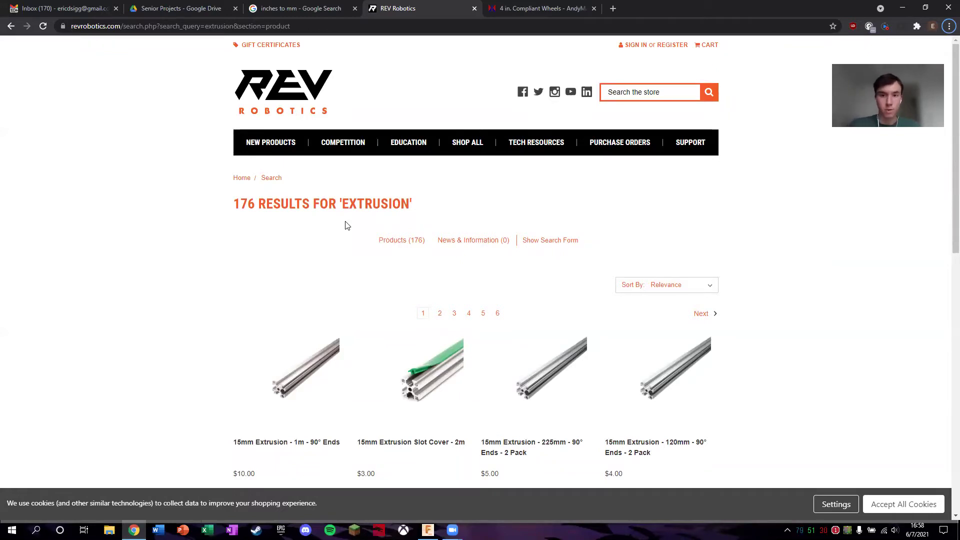
pyautogui.click(618, 91)
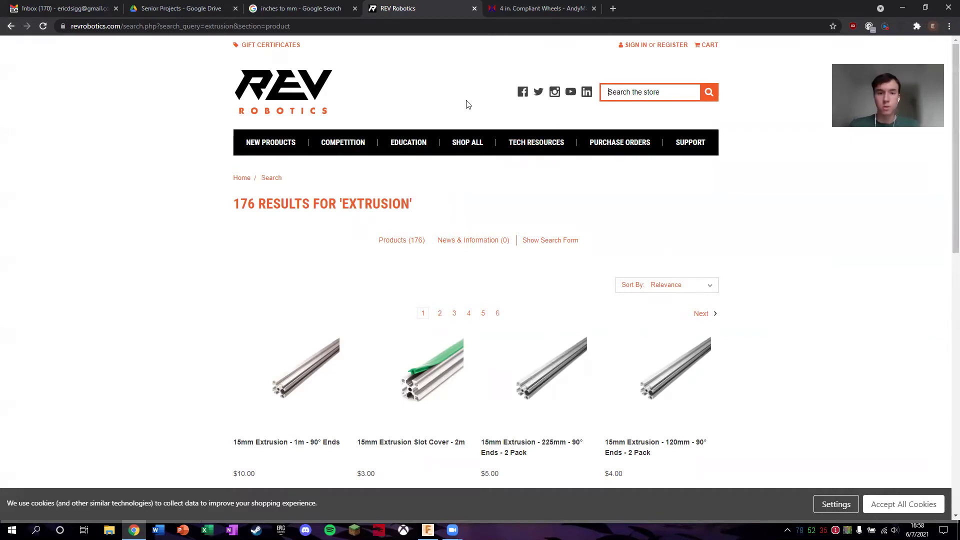
pyautogui.moveTo(286, 132)
pyautogui.click(543, 8)
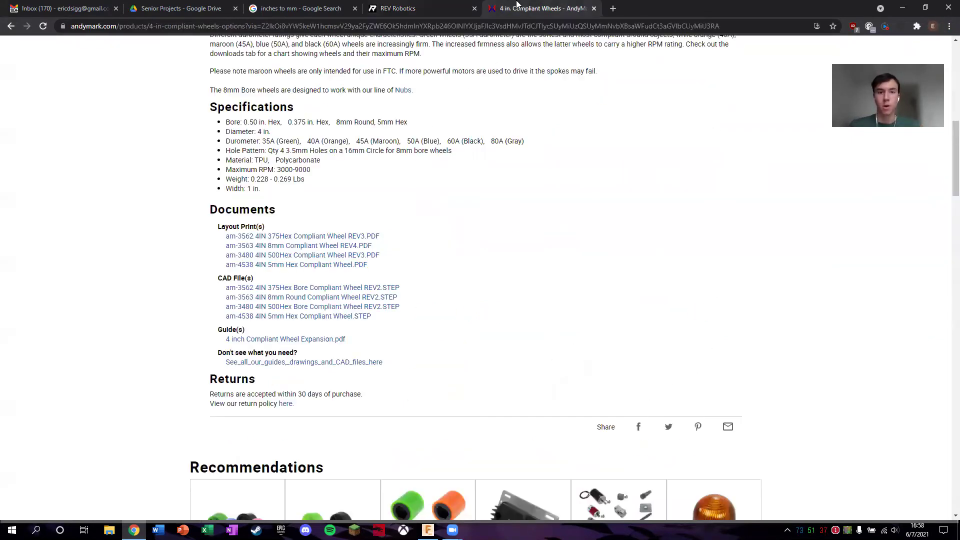
pyautogui.scroll(10, 403, 322)
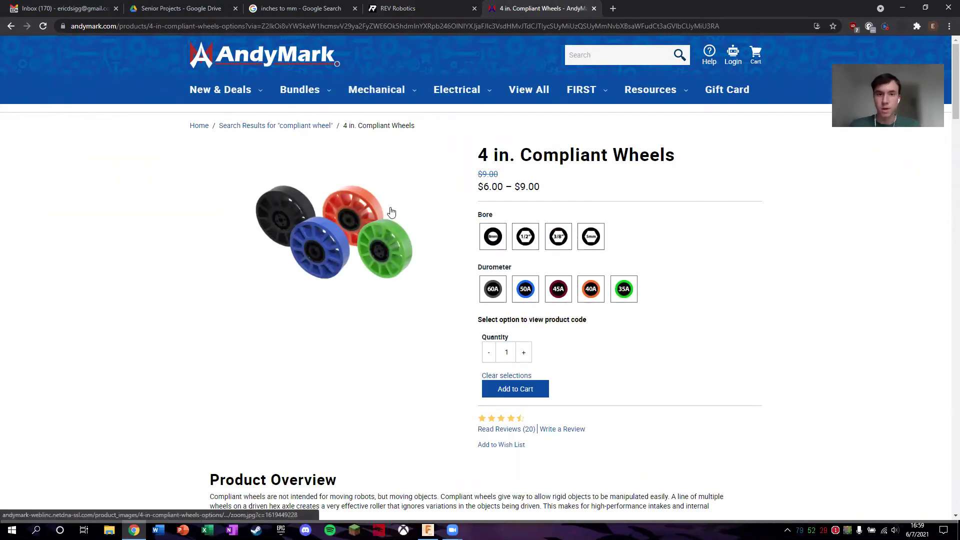
pyautogui.click(395, 9)
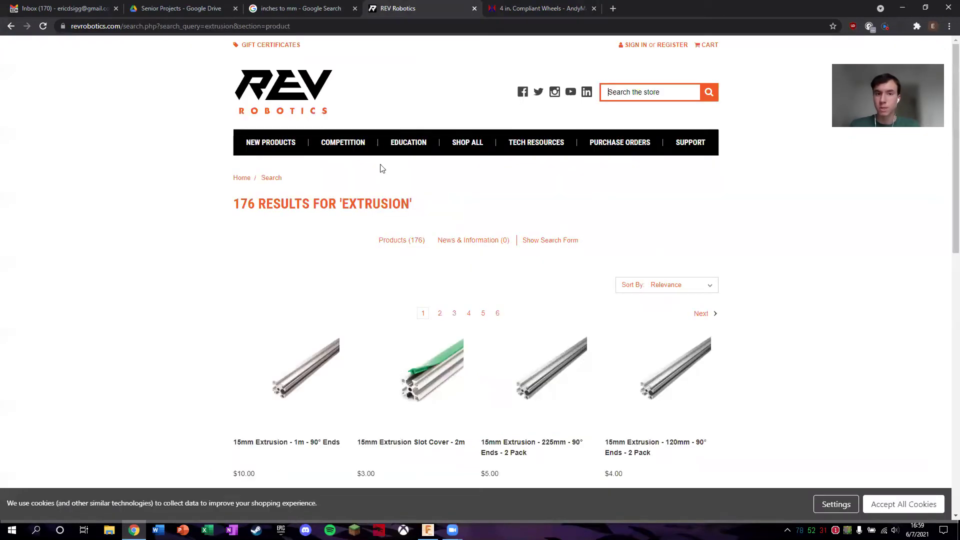
pyautogui.scroll(-1, 108, 315)
pyautogui.scroll(1, 108, 315)
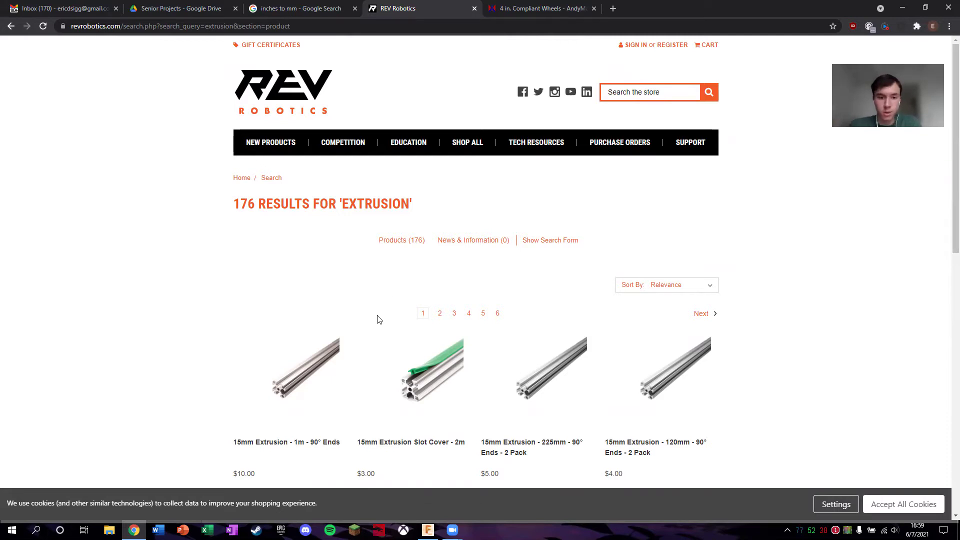
# Download the REV-41-1017 STEP file from the REV Robotics 15mm Extrusion - 1m - 90° Ends product page.
pyautogui.click(417, 384)
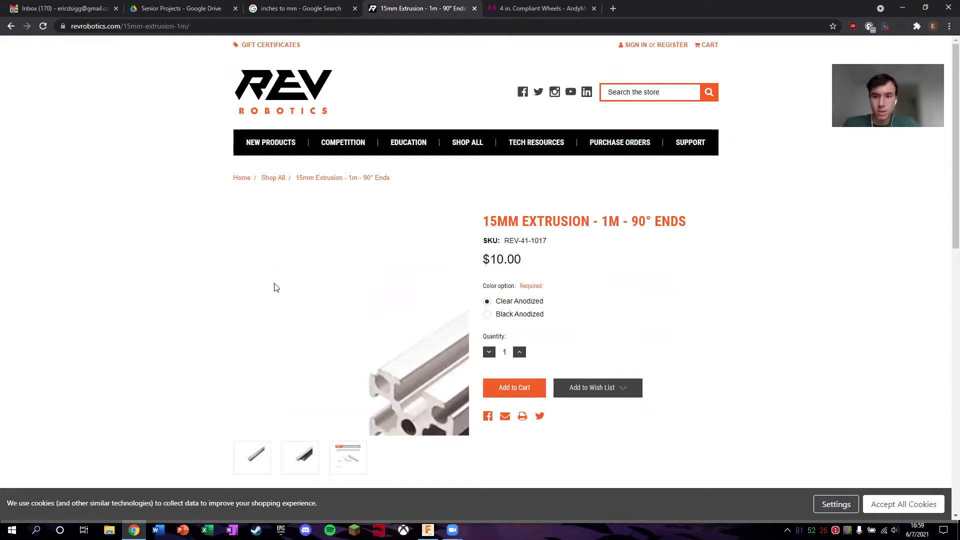
pyautogui.scroll(-7, 274, 288)
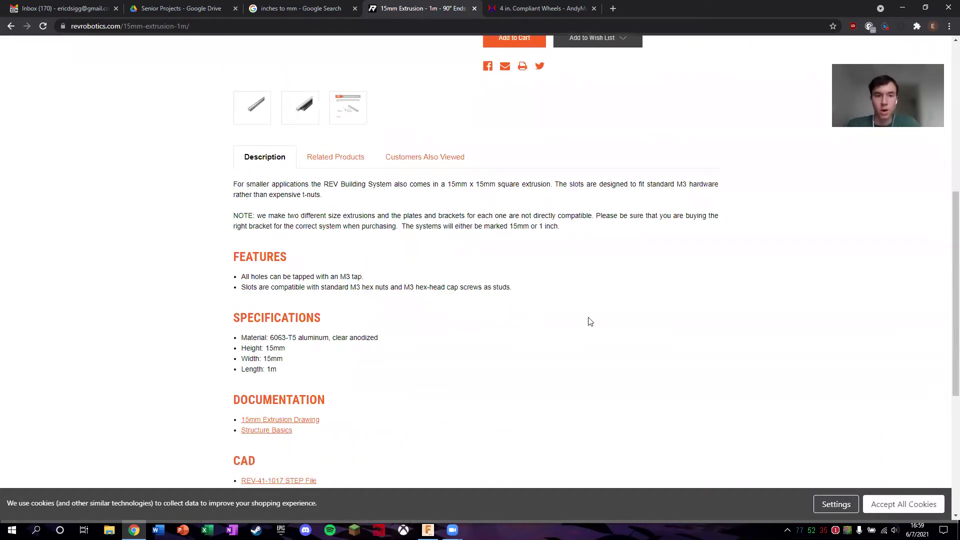
pyautogui.scroll(-1, 381, 317)
pyautogui.scroll(-1, 419, 351)
pyautogui.hotkey('ctrl', 'Tab')
pyautogui.scroll(-12, 470, 254)
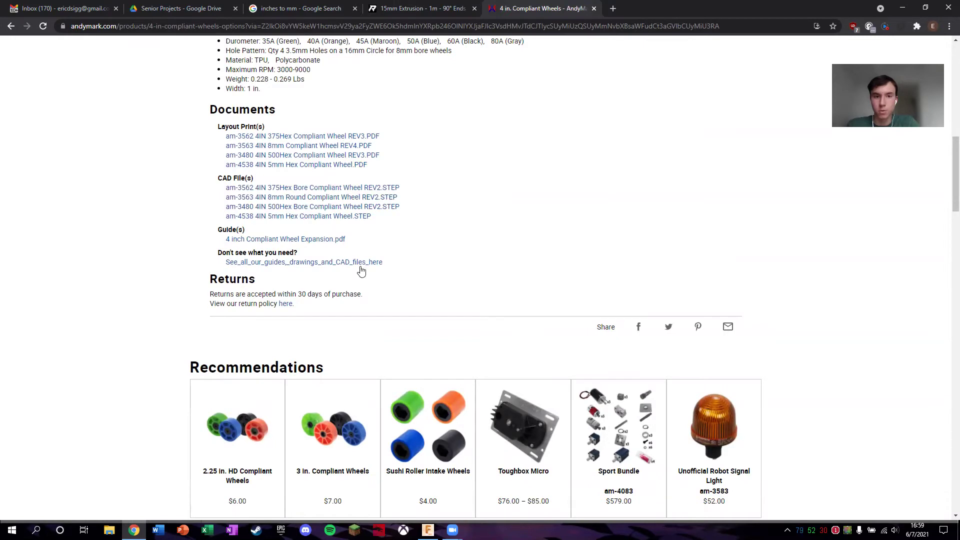
pyautogui.click(420, 8)
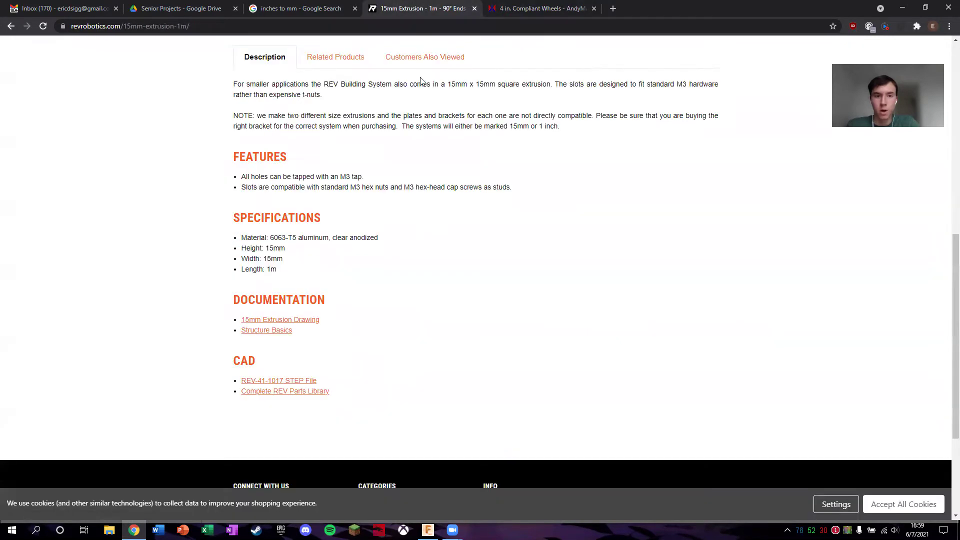
pyautogui.click(303, 385)
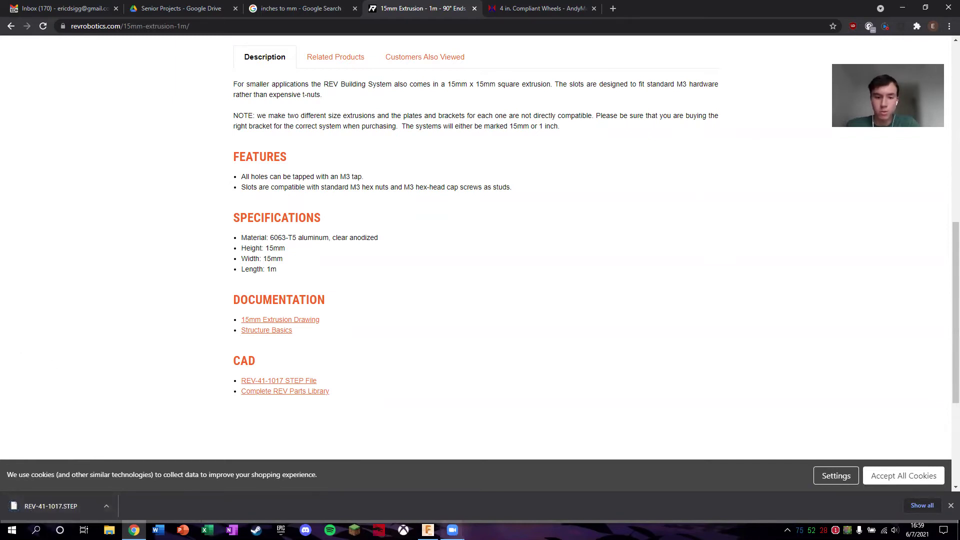
# Switch to Fusion 360 and upload REV-41-1017.STEP from Downloads into the CAD Tutorial #3 folder.
pyautogui.click(428, 530)
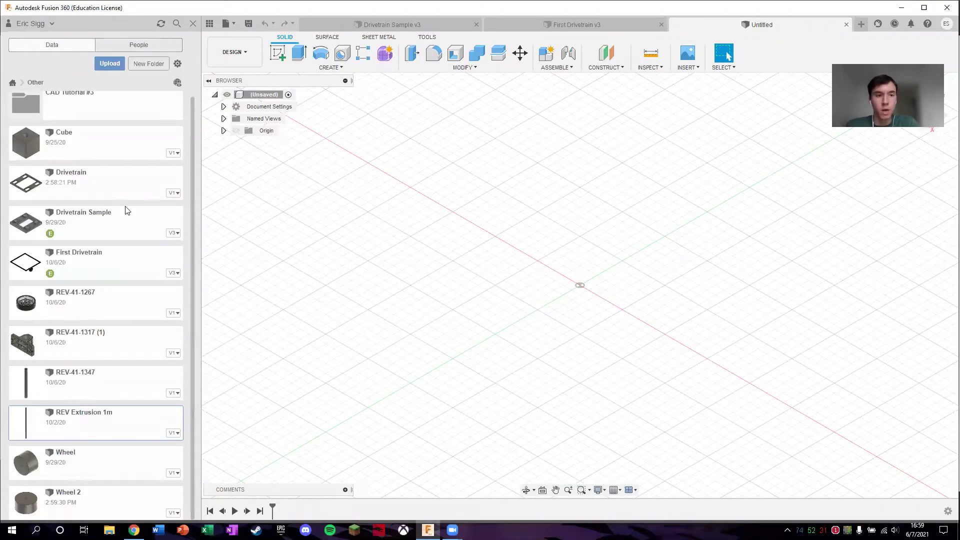
pyautogui.scroll(2, 124, 210)
pyautogui.click(88, 99)
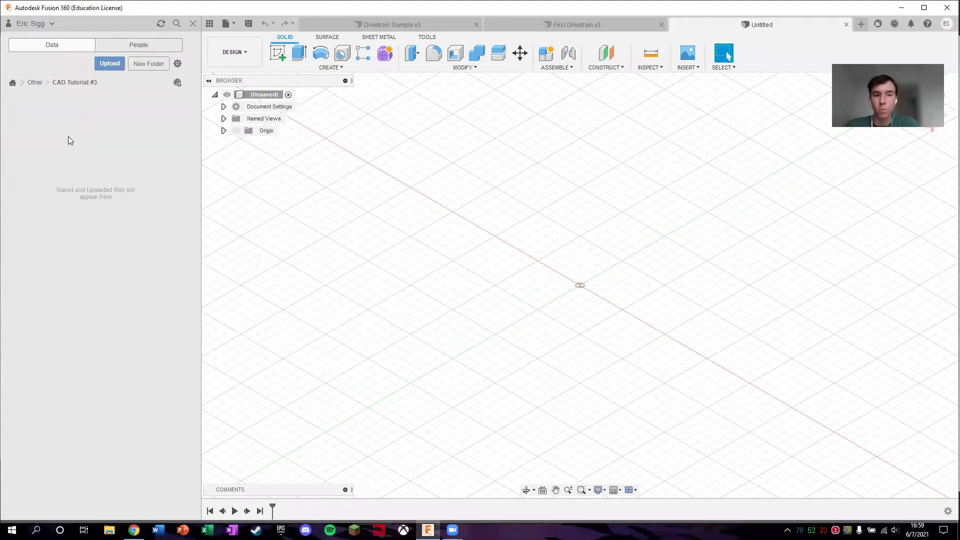
pyautogui.click(110, 63)
pyautogui.click(318, 251)
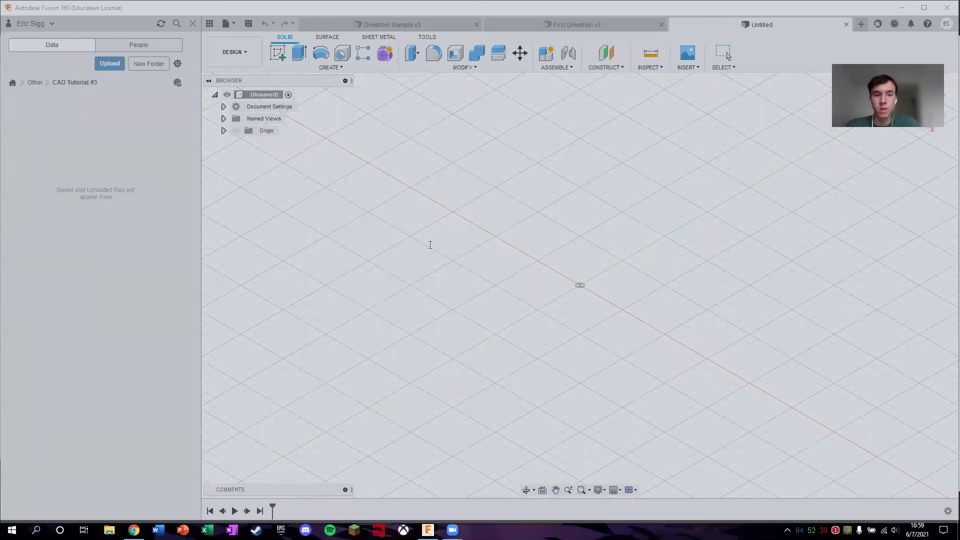
pyautogui.click(126, 103)
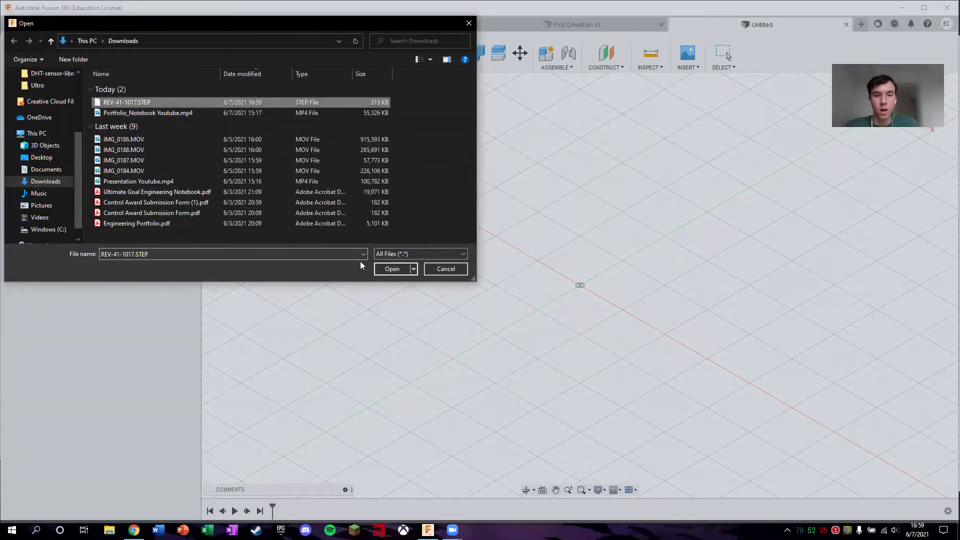
pyautogui.click(393, 269)
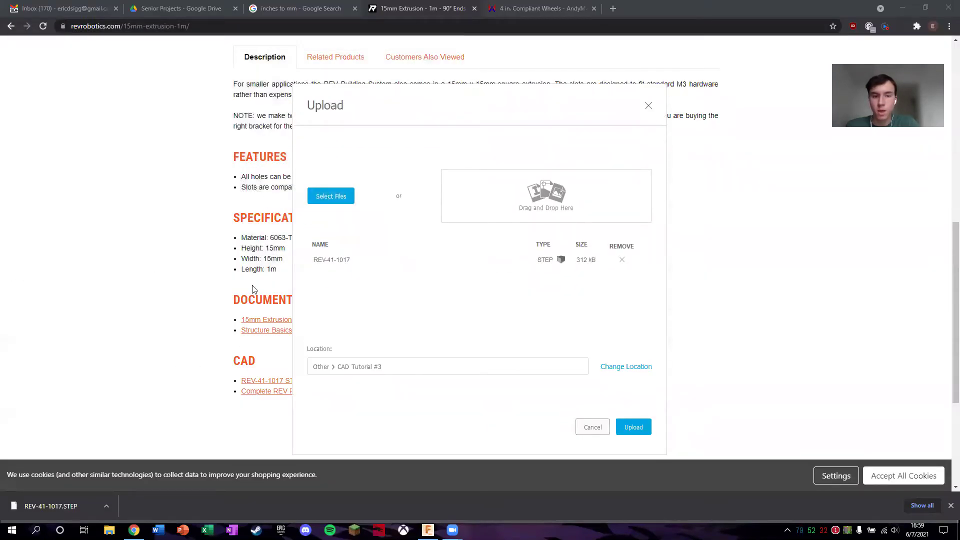
pyautogui.click(633, 428)
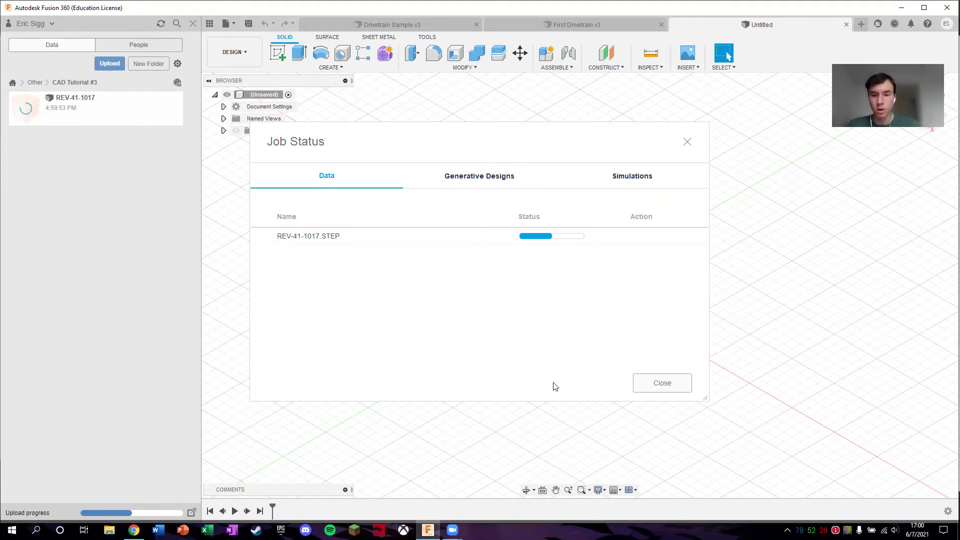
pyautogui.click(662, 383)
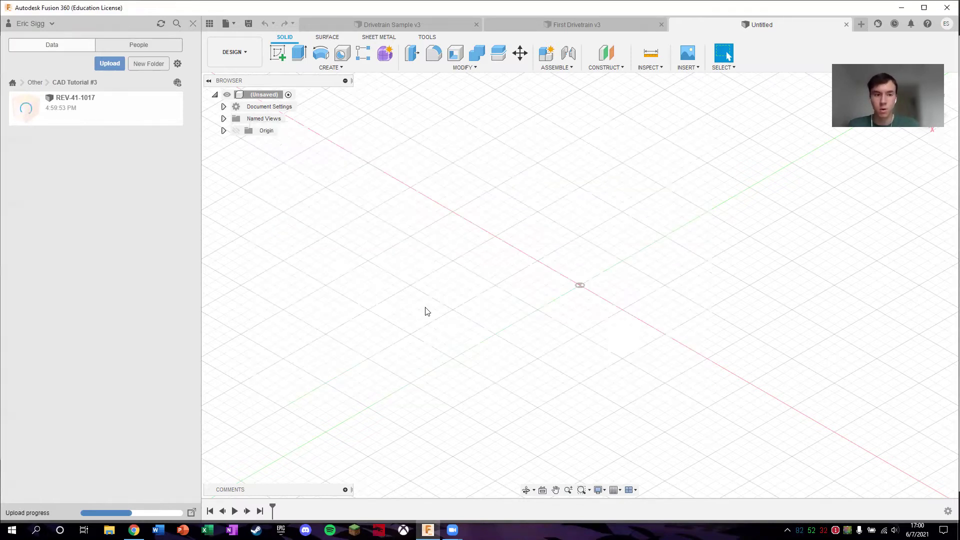
# Open the REV Extrusion 1m design from the Other folder and view the part from another angle.
pyautogui.click(35, 82)
pyautogui.scroll(-2, 92, 300)
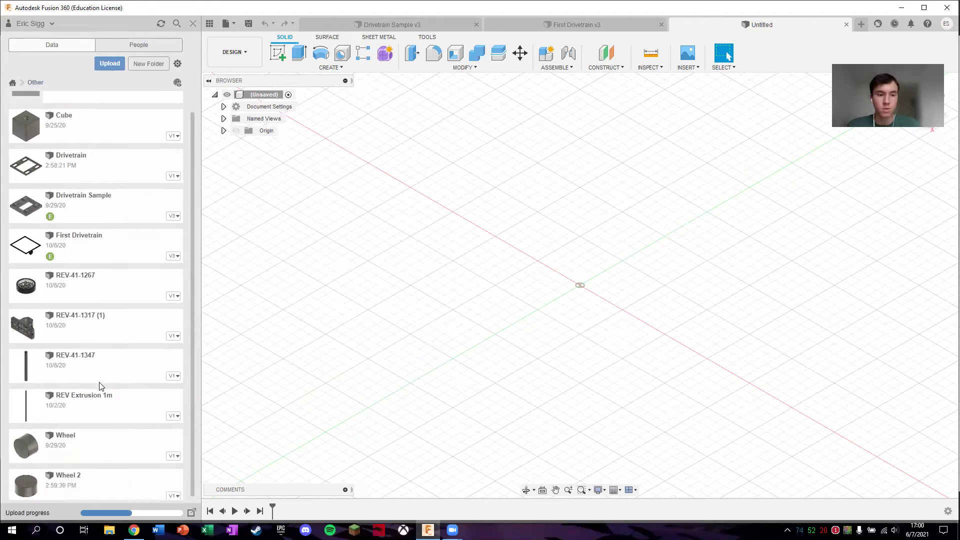
pyautogui.doubleClick(103, 400)
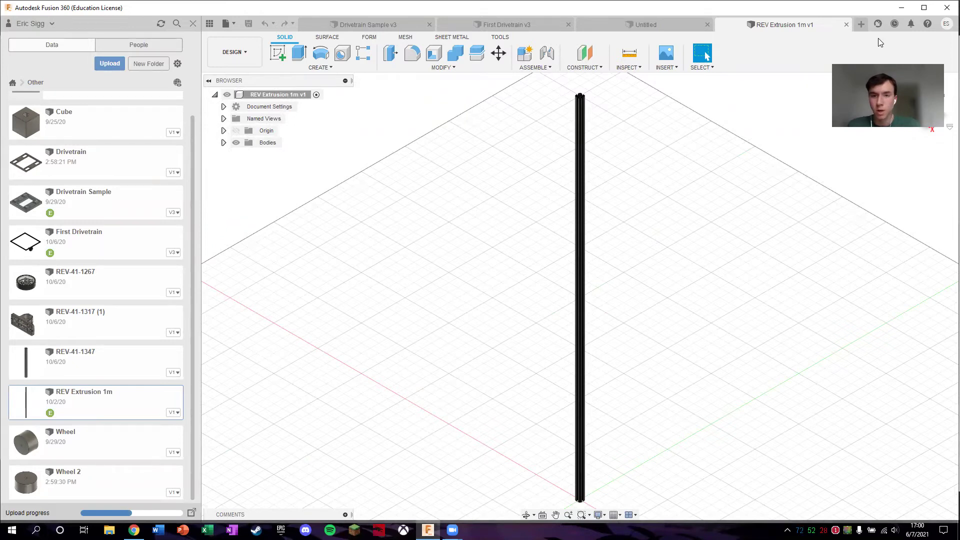
pyautogui.moveTo(923, 116)
pyautogui.mouseDown()
pyautogui.moveTo(901, 124)
pyautogui.moveTo(910, 100)
pyautogui.moveTo(925, 107)
pyautogui.moveTo(920, 118)
pyautogui.mouseUp()
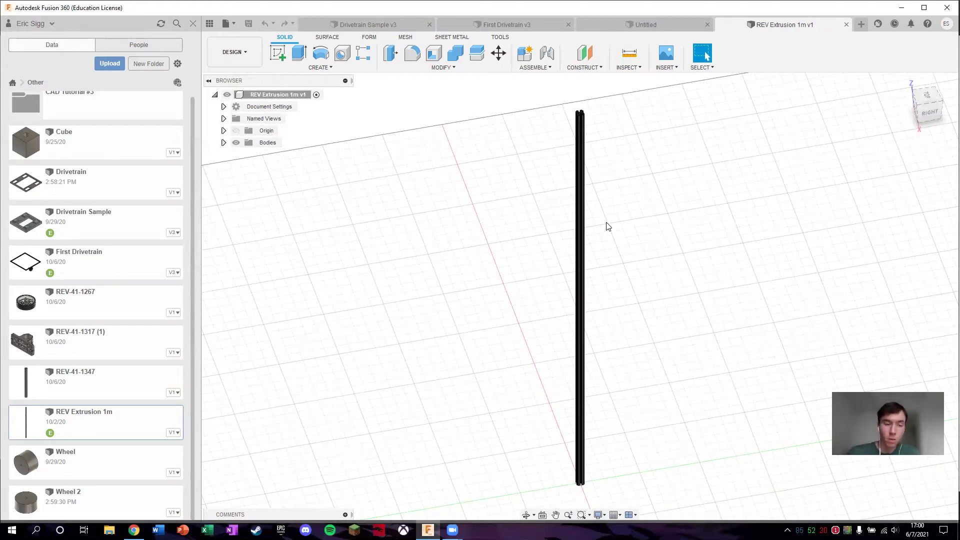
# Create a new empty design and try to insert REV Extrusion 1m into it before saving.
pyautogui.click(862, 25)
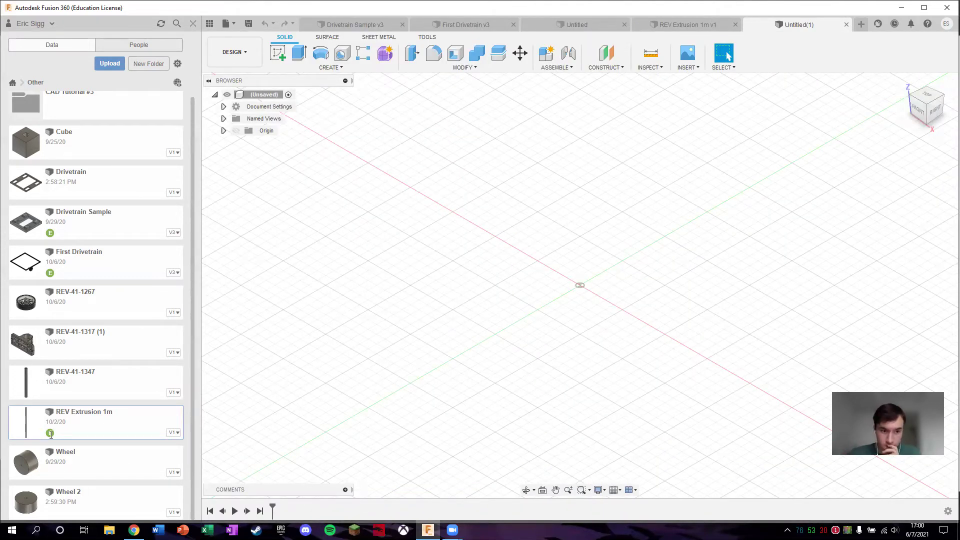
pyautogui.rightClick(99, 425)
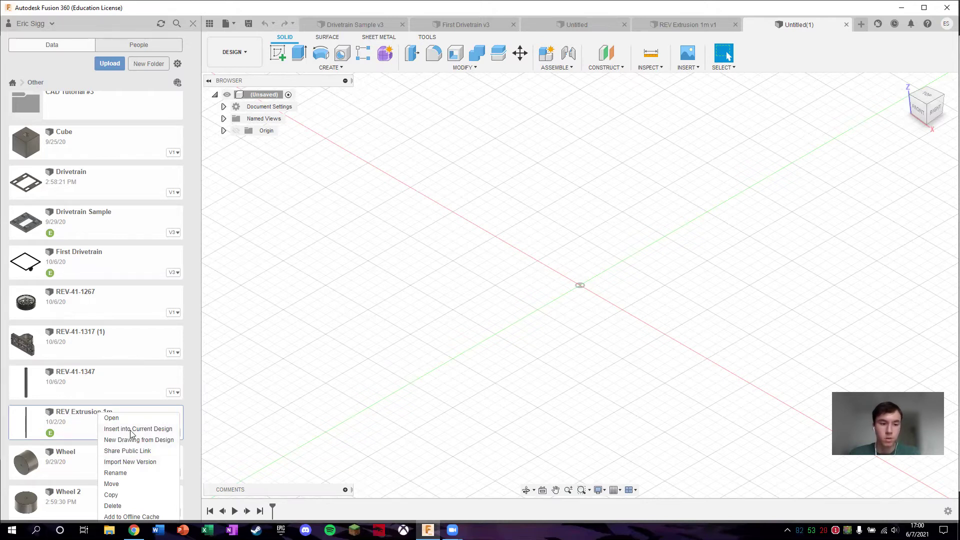
pyautogui.click(108, 429)
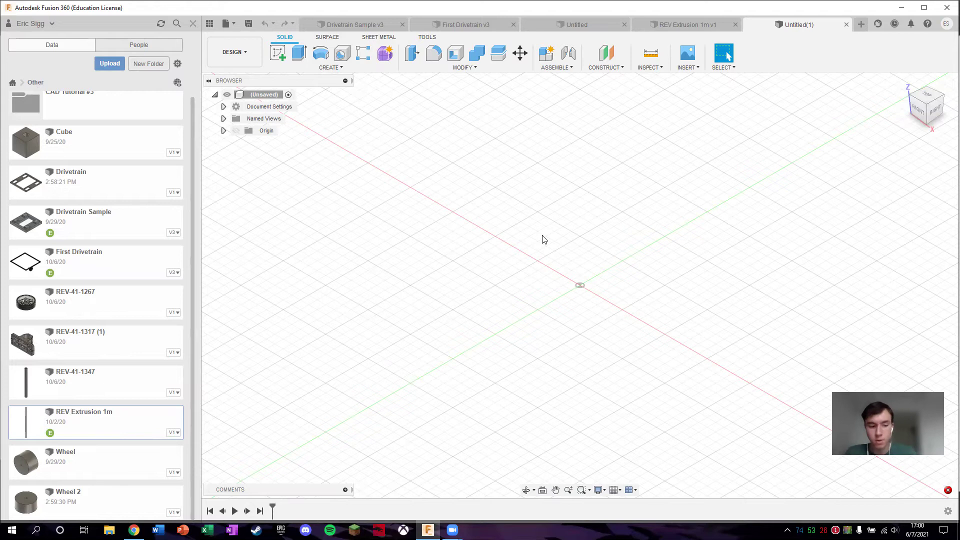
# Save the new design as New Drivetrain in the Other folder and insert REV Extrusion 1m into it.
pyautogui.hotkey('ctrl', 's')
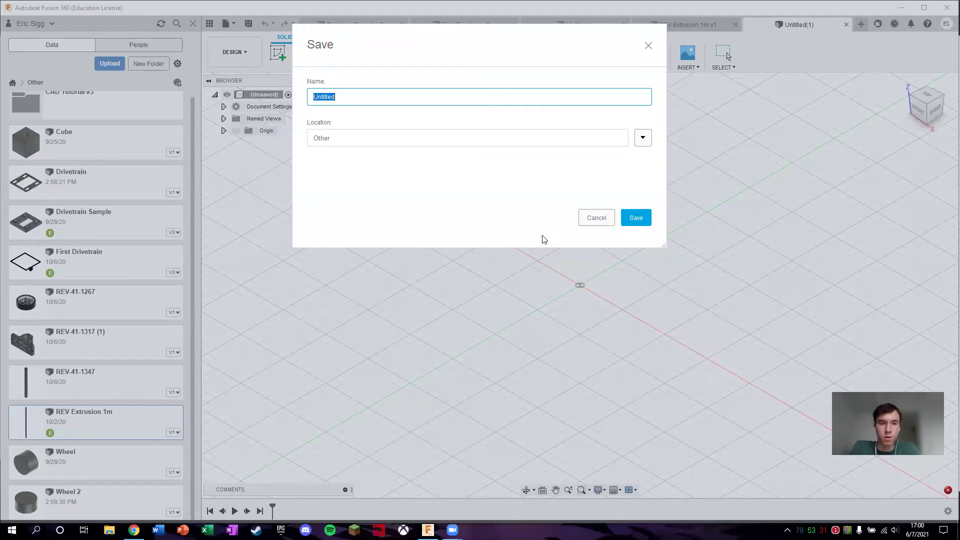
pyautogui.write('New ')
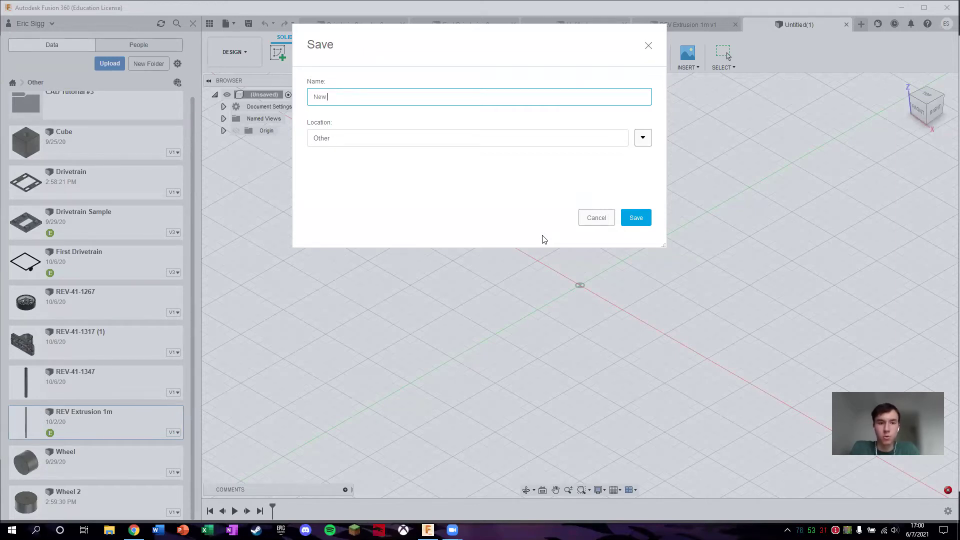
pyautogui.write('Drivetrain')
pyautogui.press('Return')
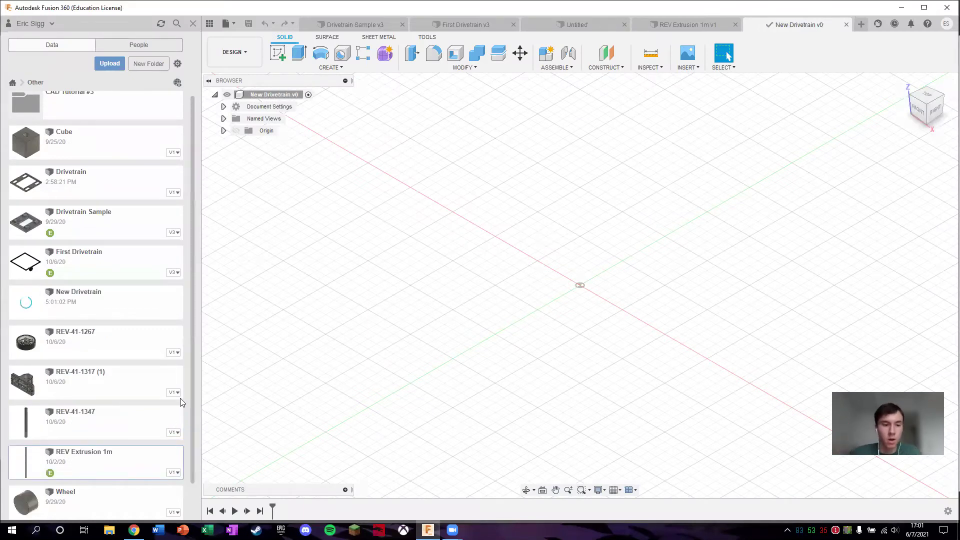
pyautogui.rightClick(113, 471)
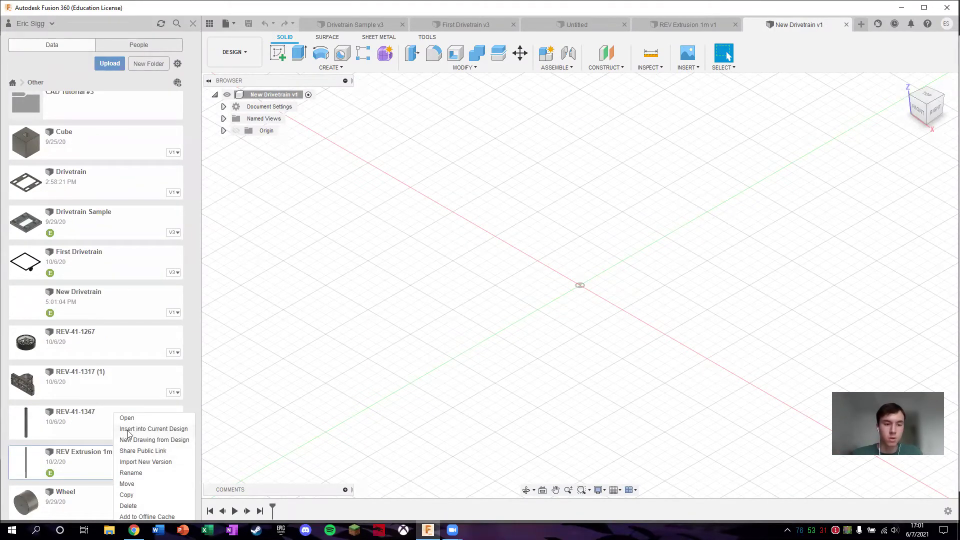
pyautogui.click(128, 429)
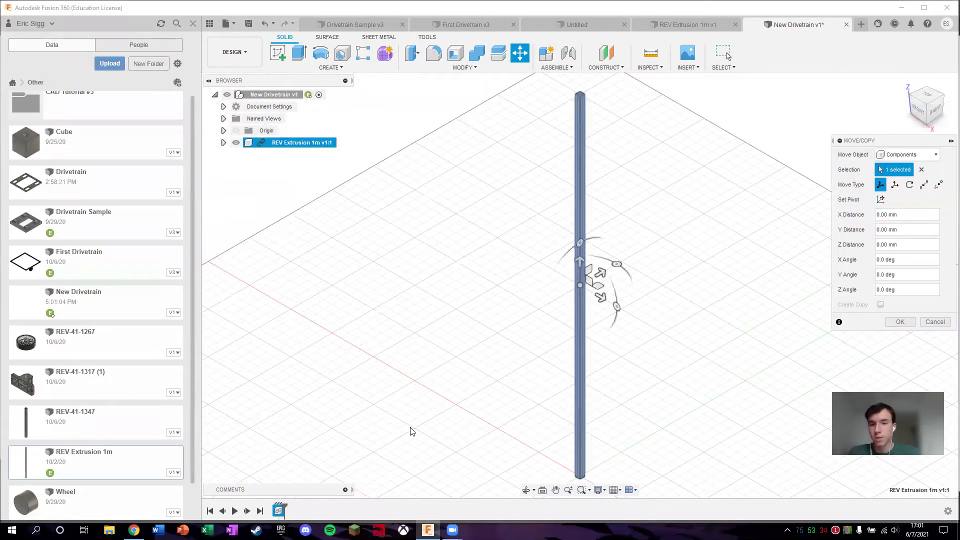
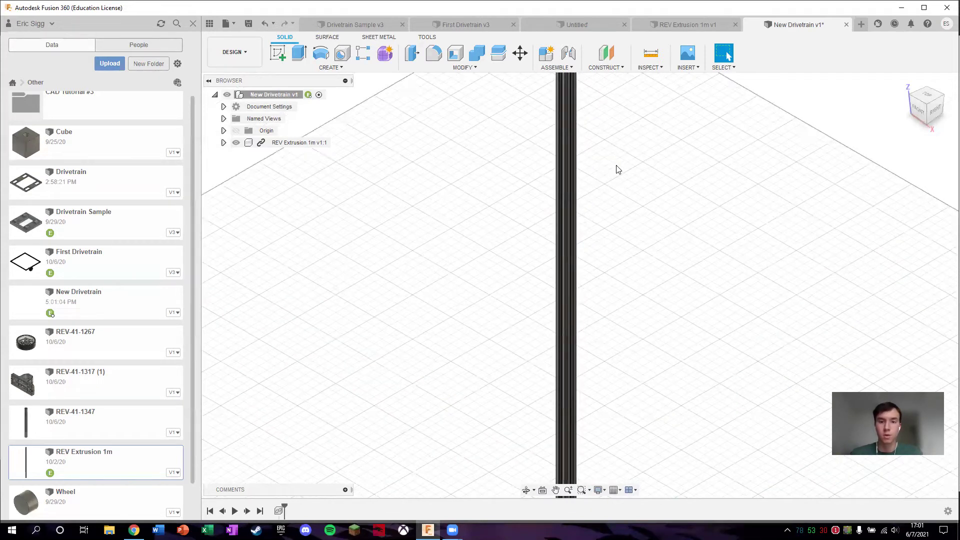
# Examine the upper end profile of the inserted extrusion and the commands available for its linked component.
pyautogui.moveTo(617, 167); pyautogui.dragTo(665, 385, button='middle')
pyautogui.scroll(3, 627, 216)
pyautogui.scroll(6, 586, 304)
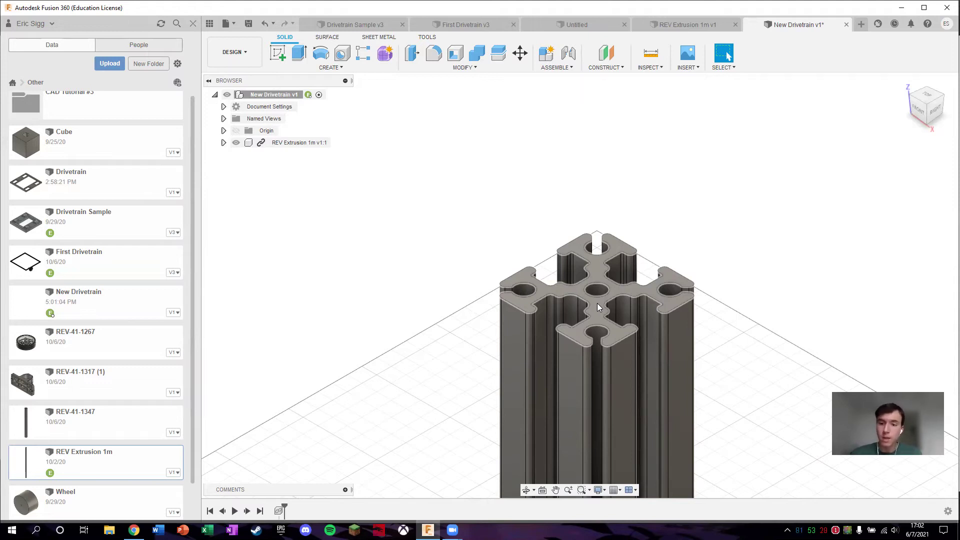
pyautogui.scroll(-2, 597, 303)
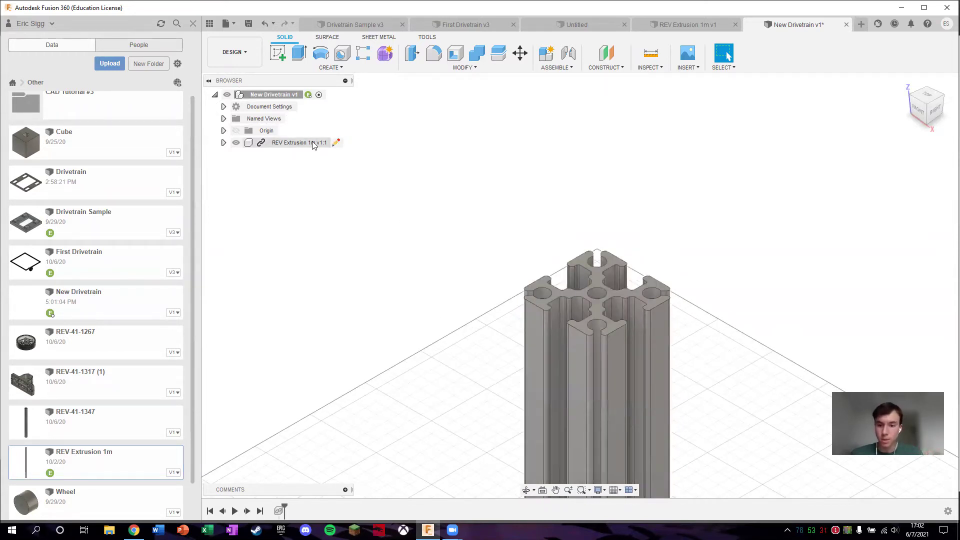
pyautogui.click(314, 144)
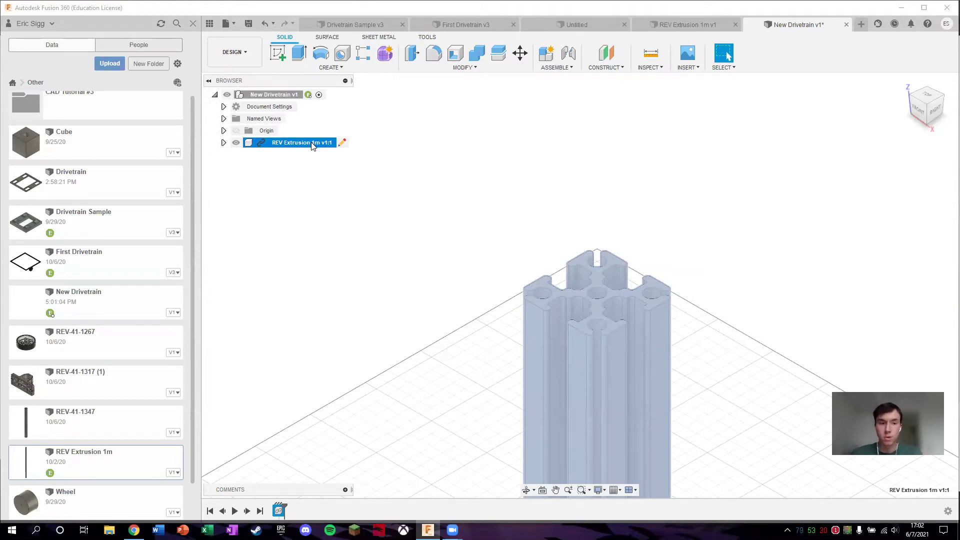
pyautogui.rightClick(312, 145)
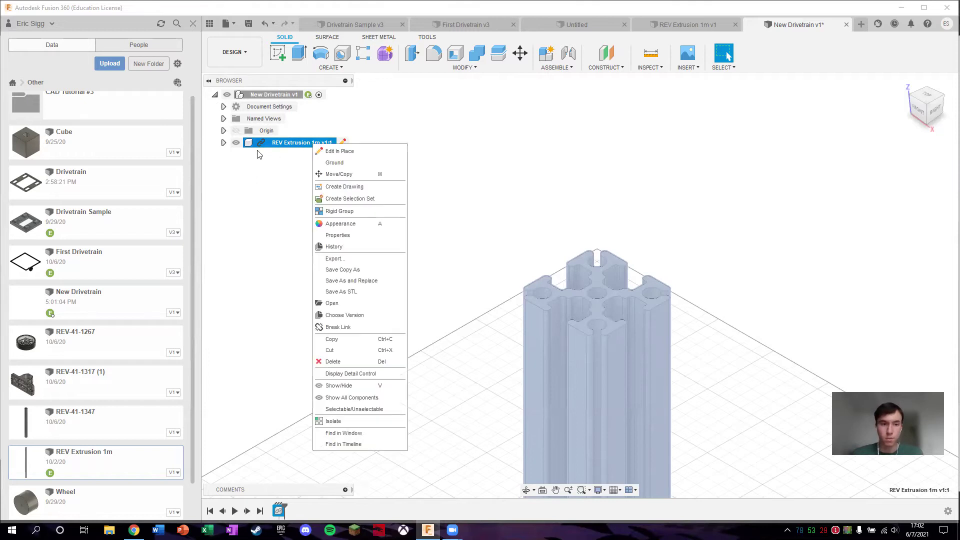
pyautogui.click(232, 74)
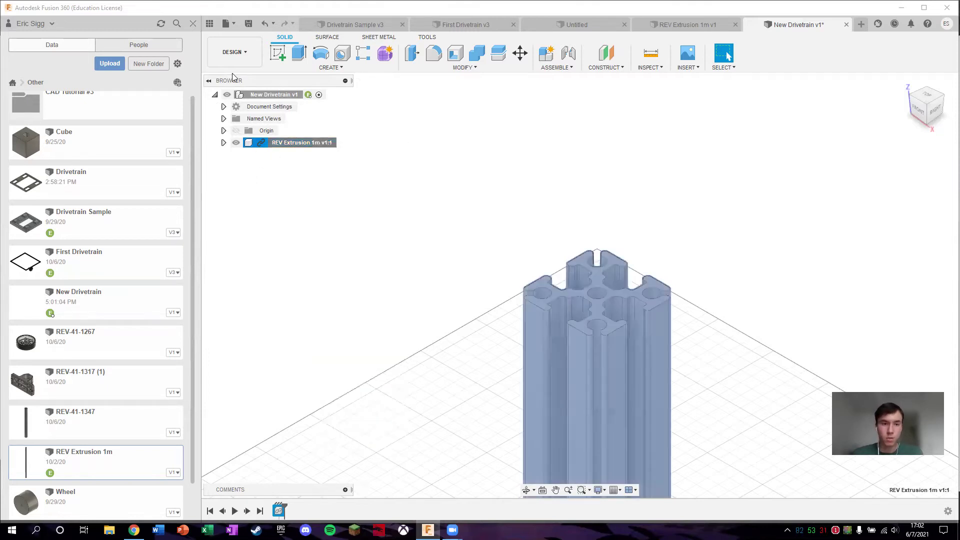
# Break the link between the inserted REV Extrusion 1m component and its source design.
pyautogui.rightClick(286, 145)
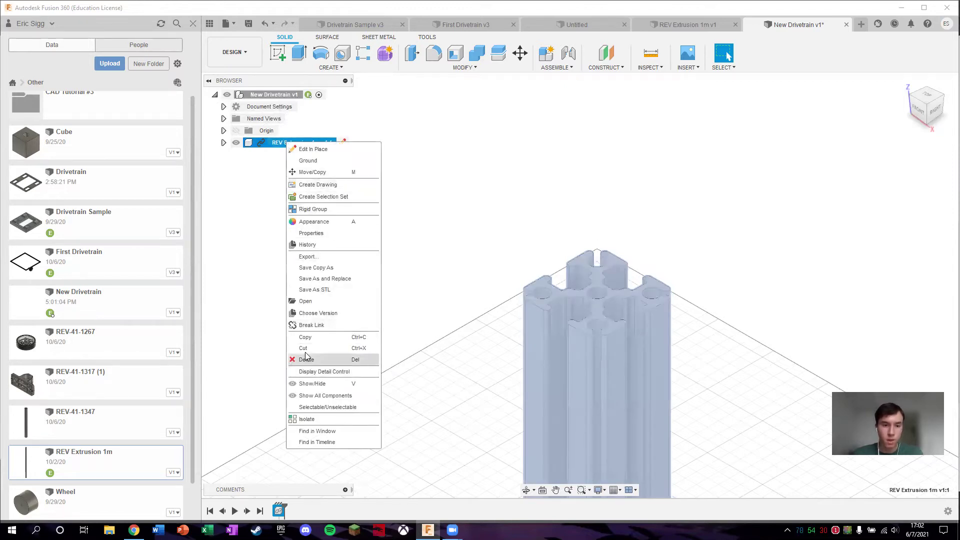
pyautogui.click(306, 326)
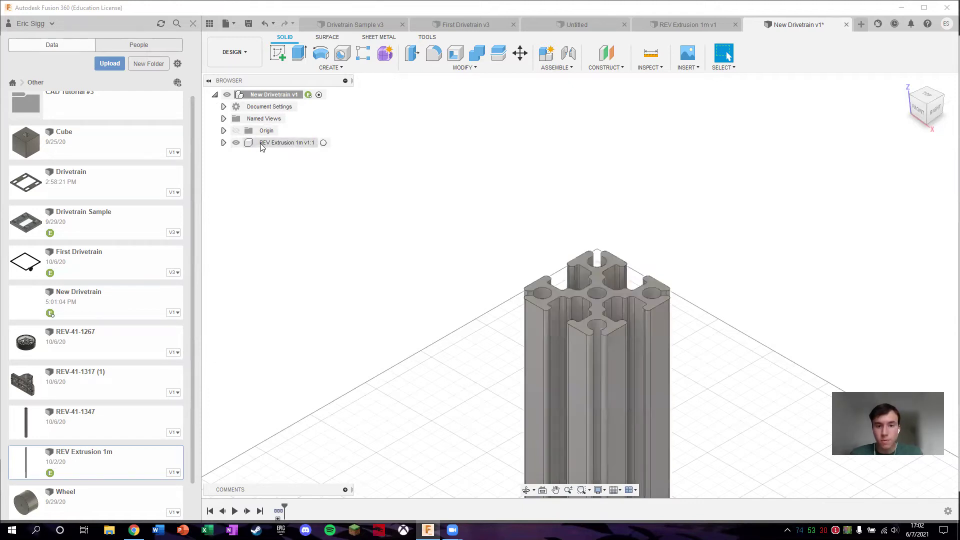
pyautogui.scroll(-5, 449, 284)
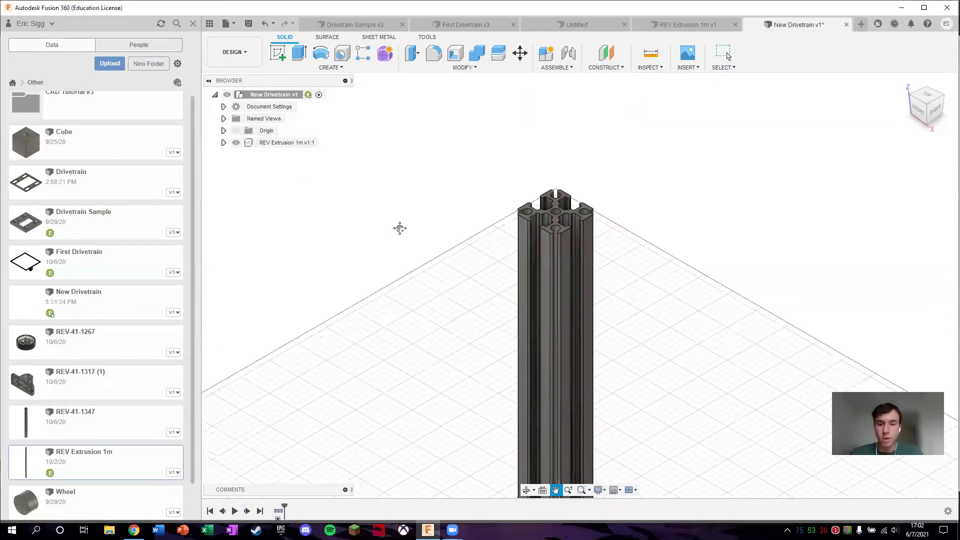
pyautogui.scroll(-3, 375, 306)
pyautogui.scroll(5, 493, 276)
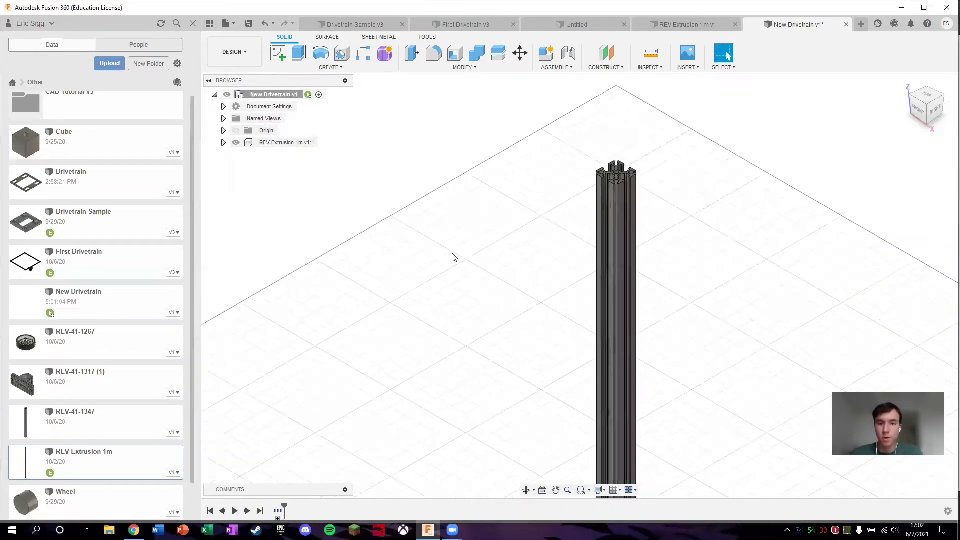
pyautogui.scroll(-2, 580, 200)
pyautogui.scroll(6, 488, 250)
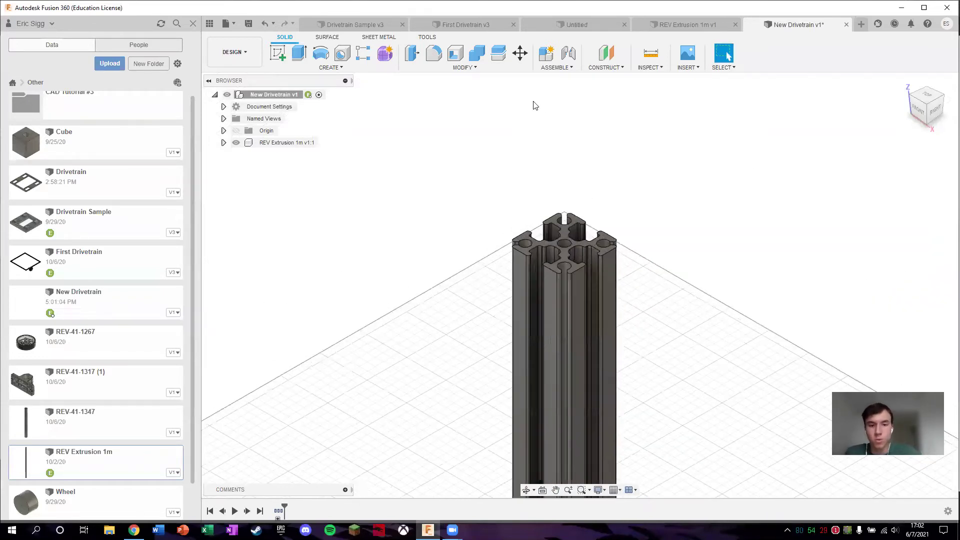
# Extrude the upper end face of the extrusion by -570 mm as a cut to shorten the part.
pyautogui.click(299, 52)
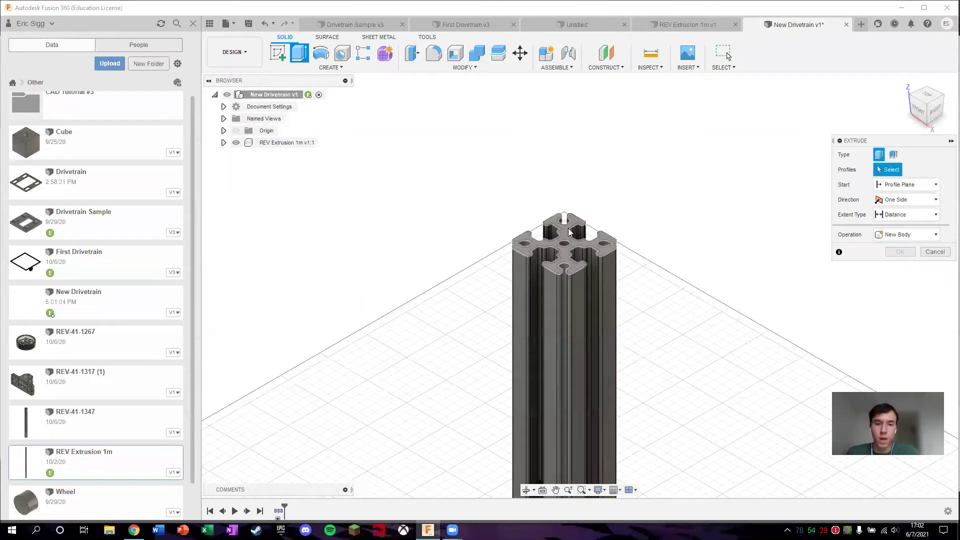
pyautogui.click(578, 245)
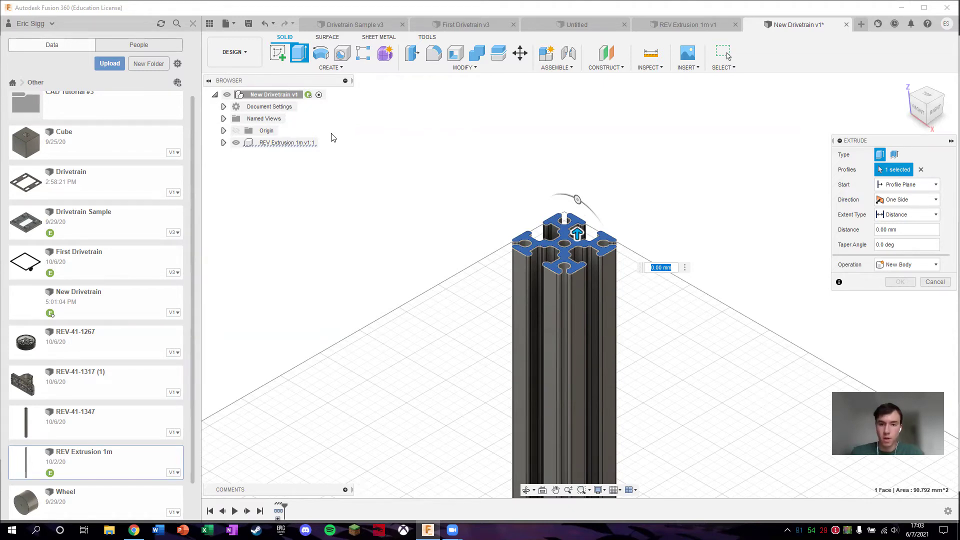
pyautogui.moveTo(578, 235); pyautogui.dragTo(574, 325)
pyautogui.scroll(2, 554, 382)
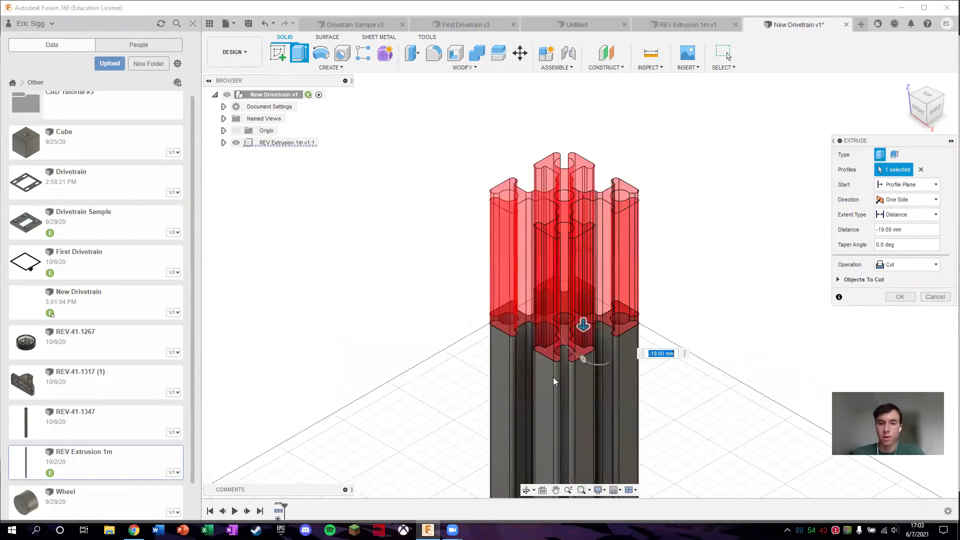
pyautogui.scroll(-6, 560, 390)
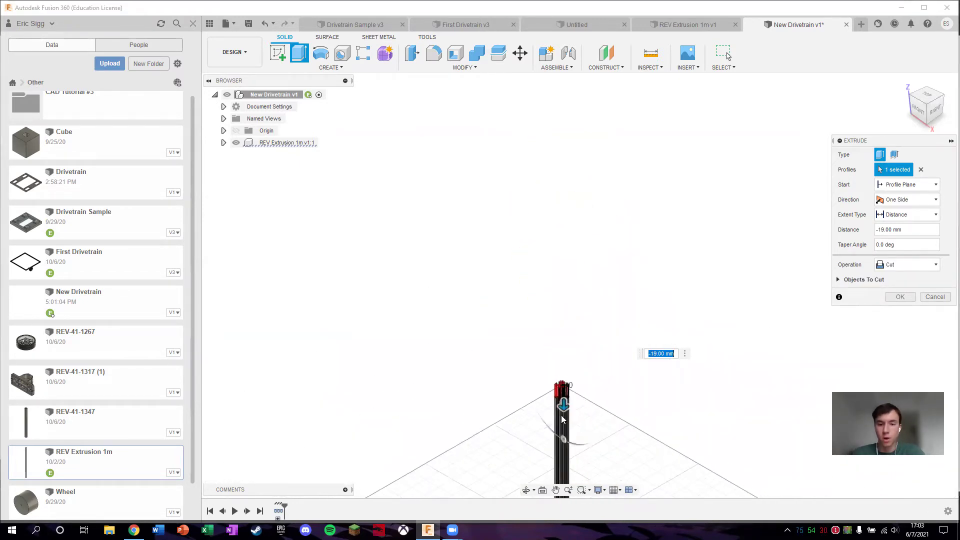
pyautogui.moveTo(629, 412); pyautogui.dragTo(656, 354, button='middle')
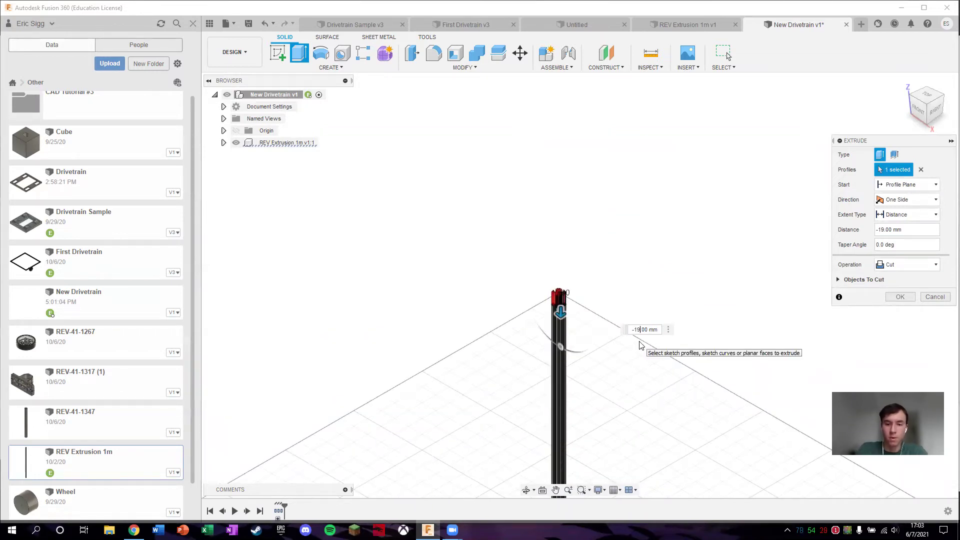
pyautogui.write('570')
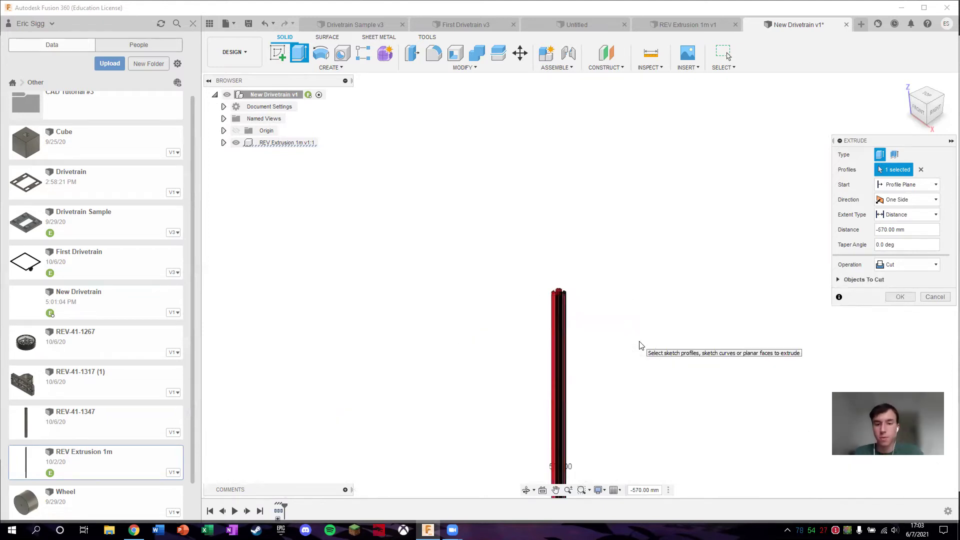
pyautogui.moveTo(641, 345); pyautogui.dragTo(643, 195, button='middle')
pyautogui.moveTo(620, 350); pyautogui.dragTo(655, 209, button='middle')
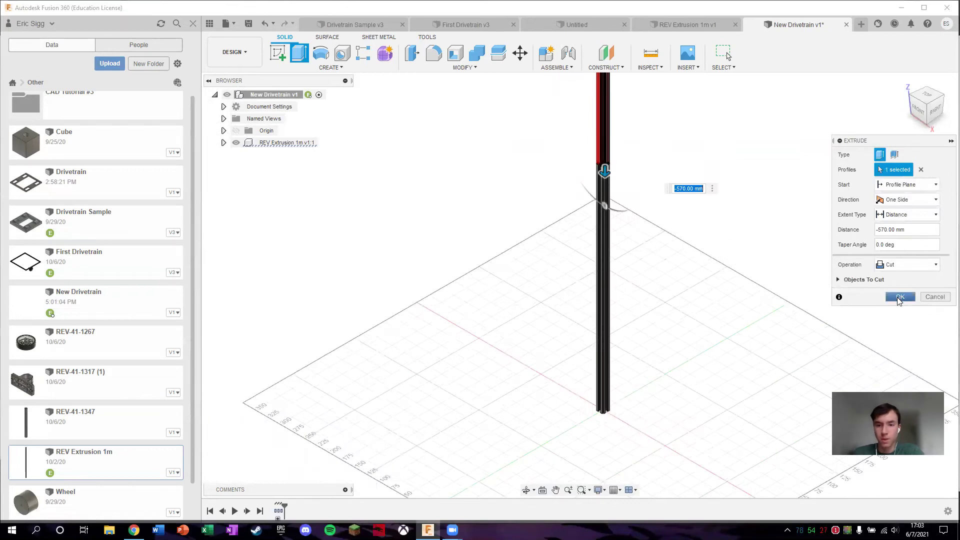
pyautogui.click(899, 299)
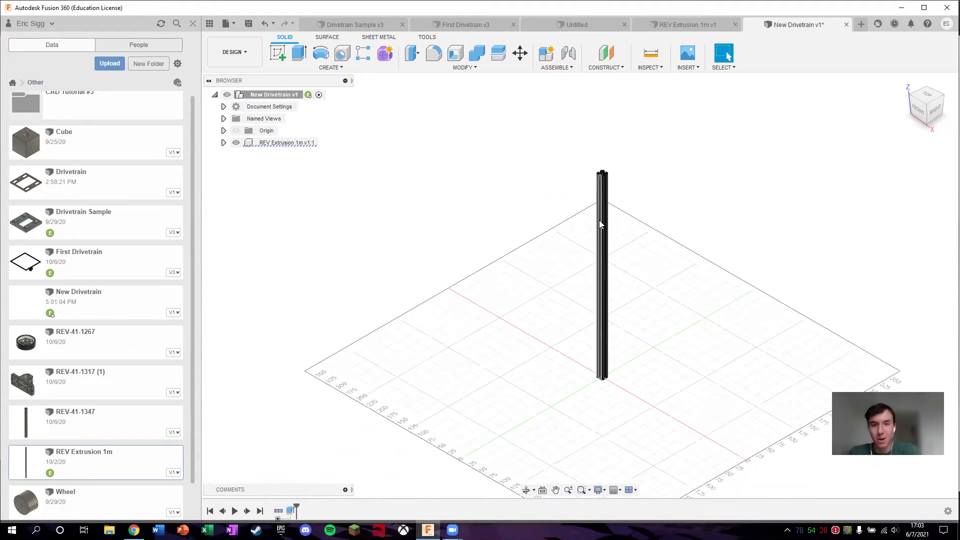
# Measure the length of a long vertical edge on the shortened extrusion.
pyautogui.scroll(4, 650, 205)
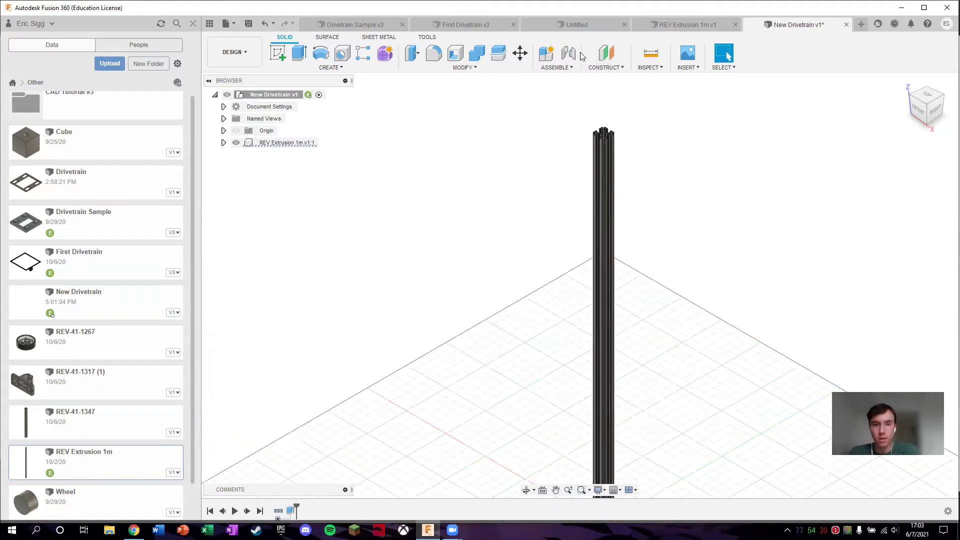
pyautogui.click(650, 52)
pyautogui.click(601, 221)
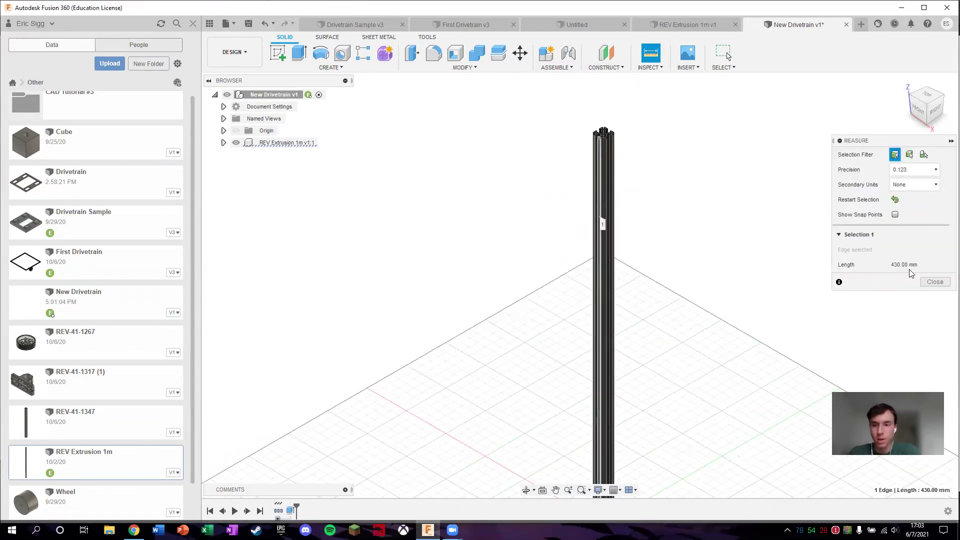
pyautogui.click(933, 282)
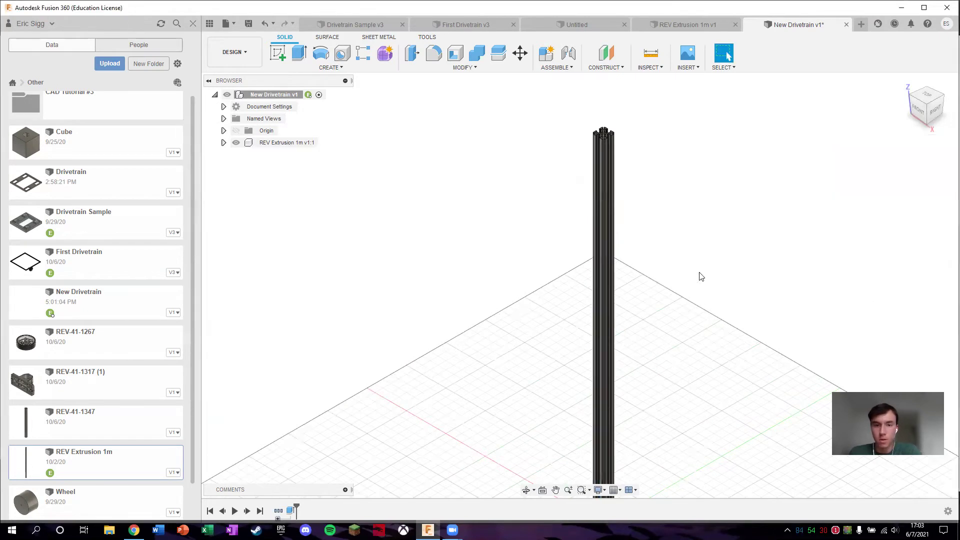
pyautogui.scroll(3, 671, 268)
pyautogui.scroll(-5, 746, 287)
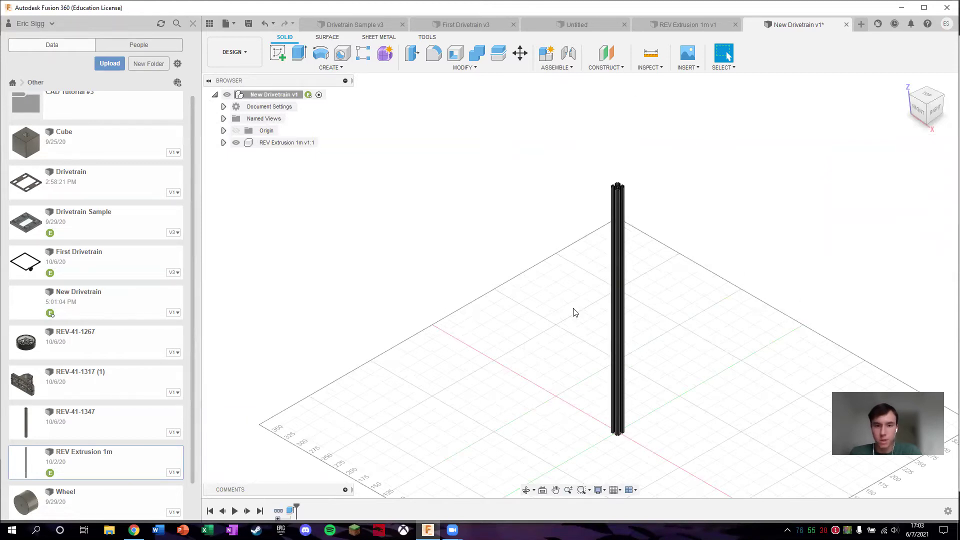
# Rotate the extrusion component with Move/Copy so it lies horizontally, parallel to the green axis.
pyautogui.click(274, 144)
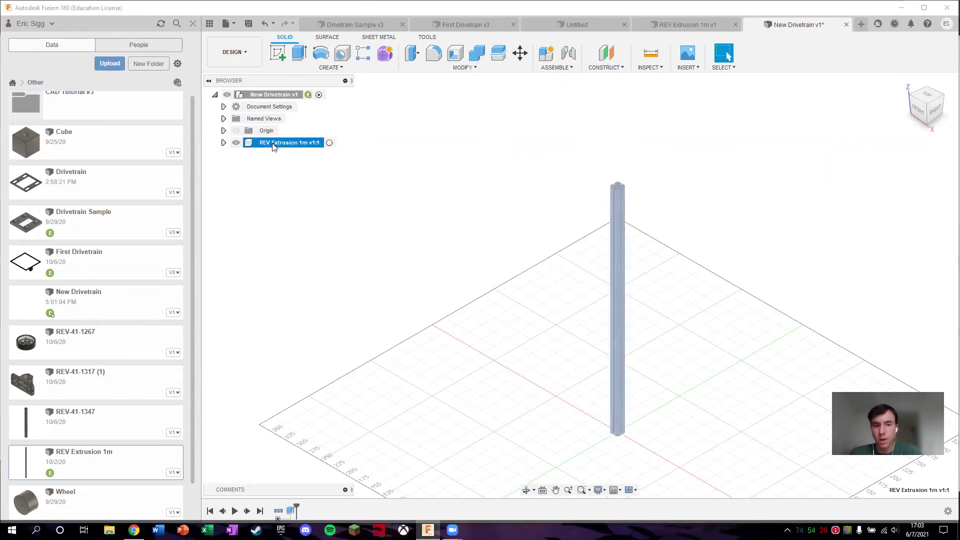
pyautogui.rightClick(274, 145)
pyautogui.click(304, 177)
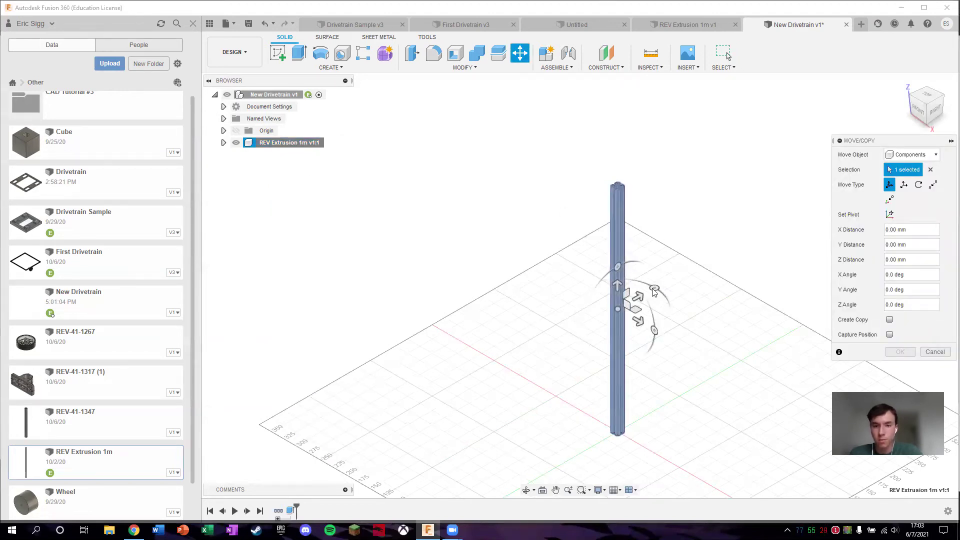
pyautogui.moveTo(637, 299)
pyautogui.mouseDown()
pyautogui.moveTo(604, 320)
pyautogui.moveTo(643, 307)
pyautogui.mouseUp()
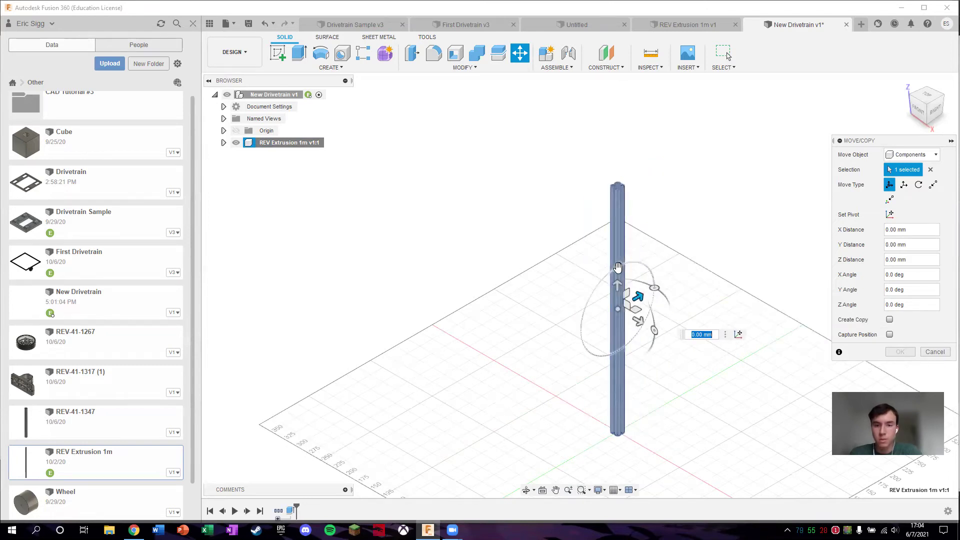
pyautogui.moveTo(619, 267); pyautogui.dragTo(655, 288)
pyautogui.click(912, 353)
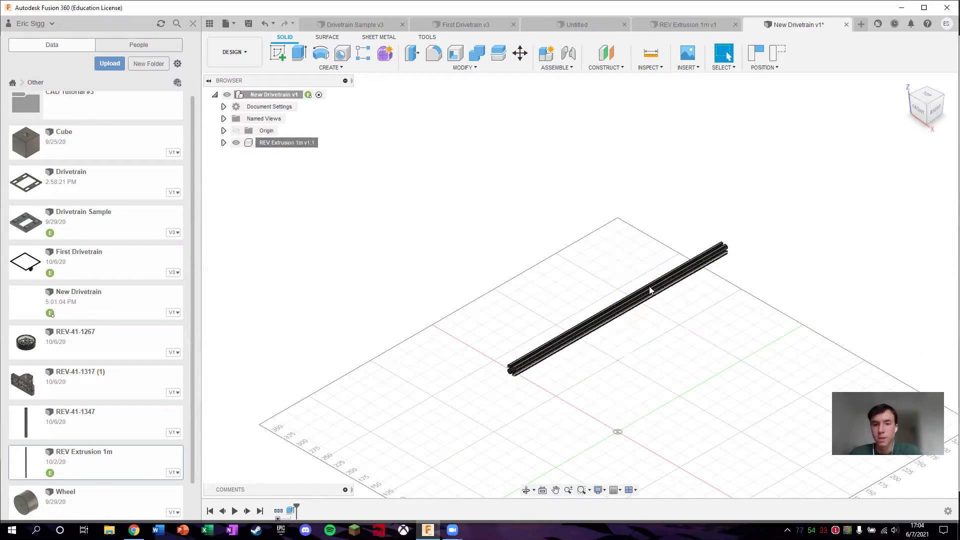
pyautogui.moveTo(936, 107); pyautogui.dragTo(939, 110)
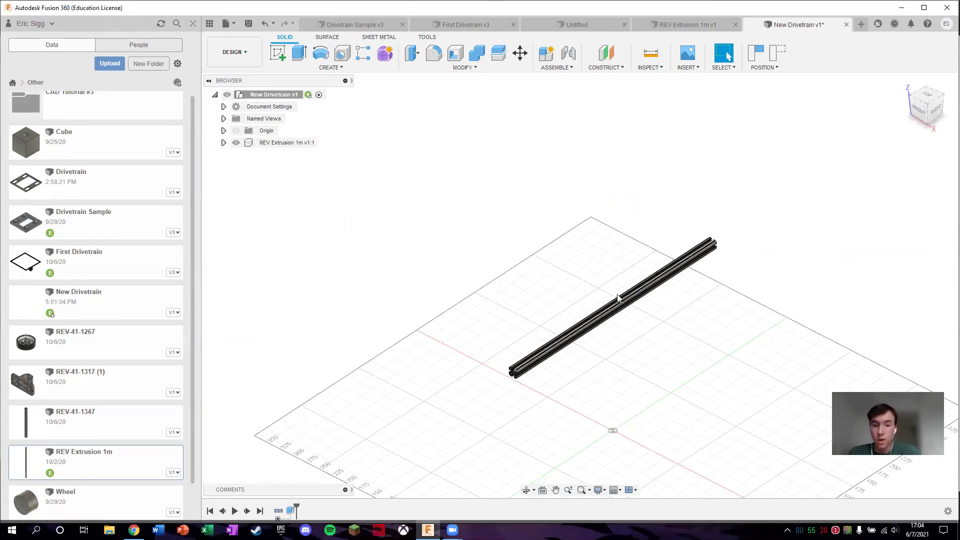
# Create a parallel copy of the extrusion component, moved 175 mm in the X direction.
pyautogui.click(288, 142)
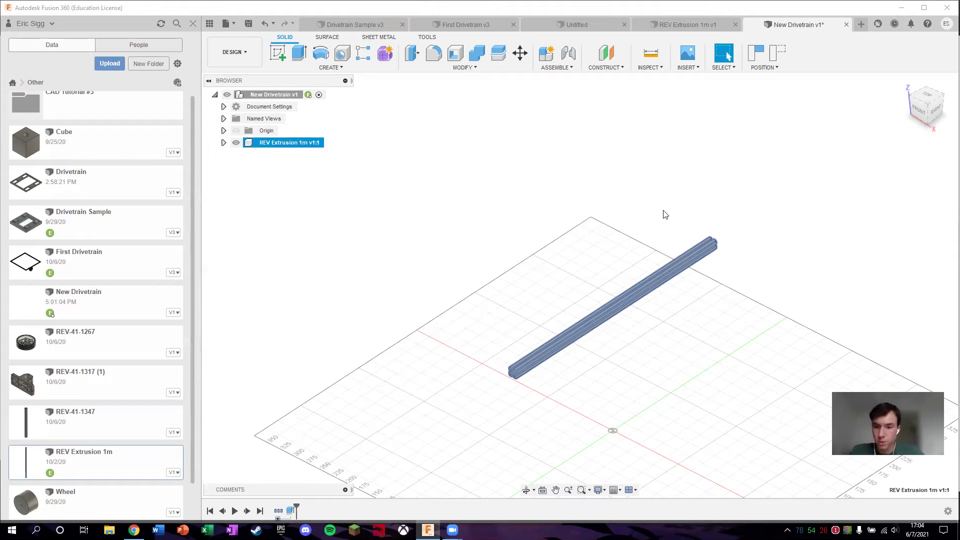
pyautogui.rightClick(279, 143)
pyautogui.click(287, 173)
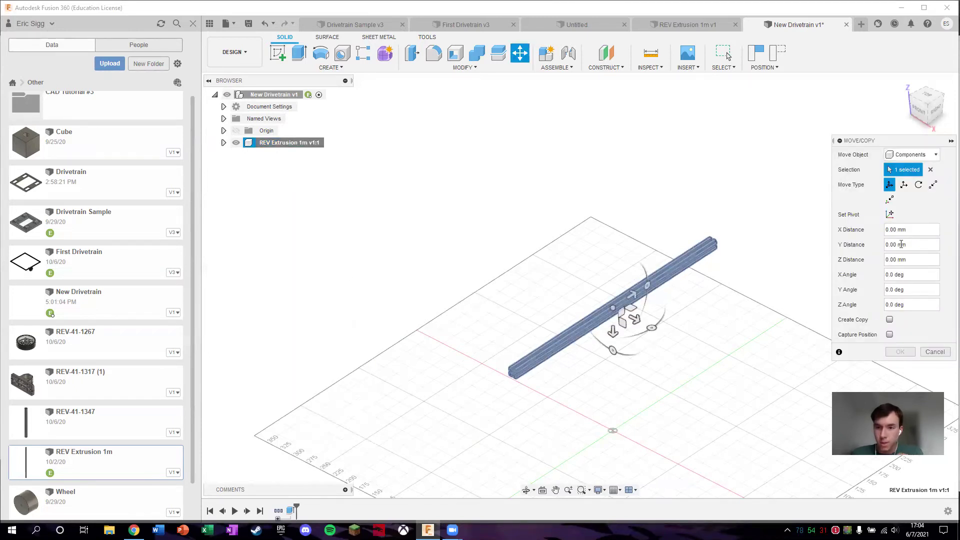
pyautogui.click(890, 319)
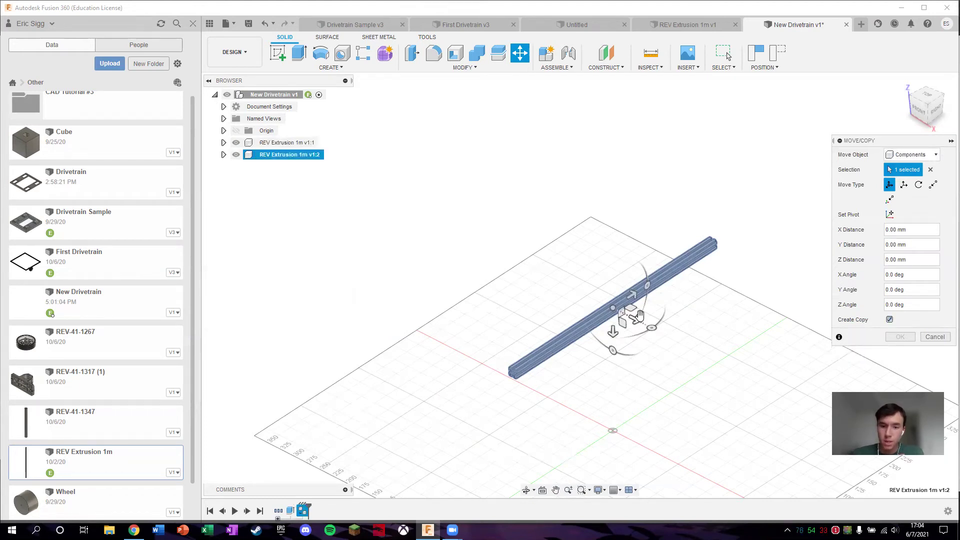
pyautogui.moveTo(640, 321); pyautogui.dragTo(683, 344)
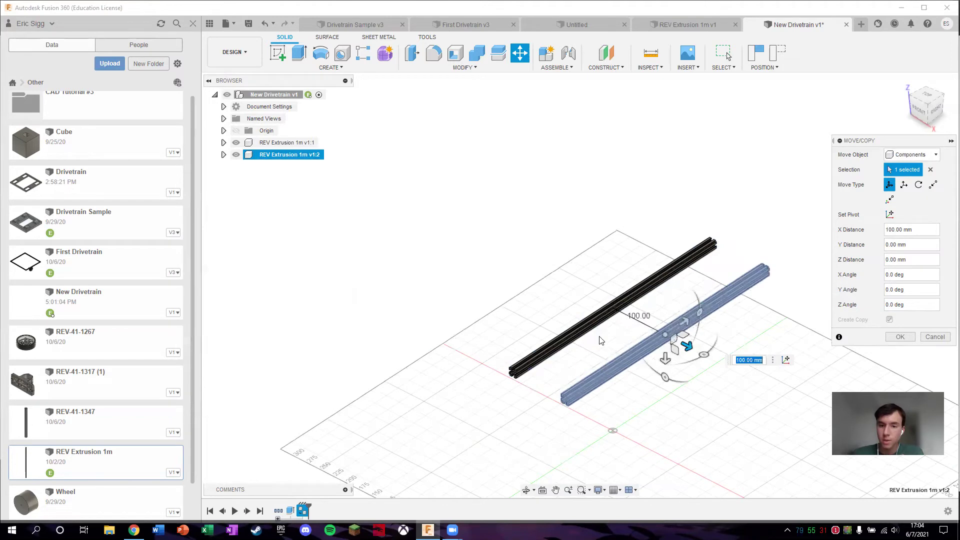
pyautogui.write('175')
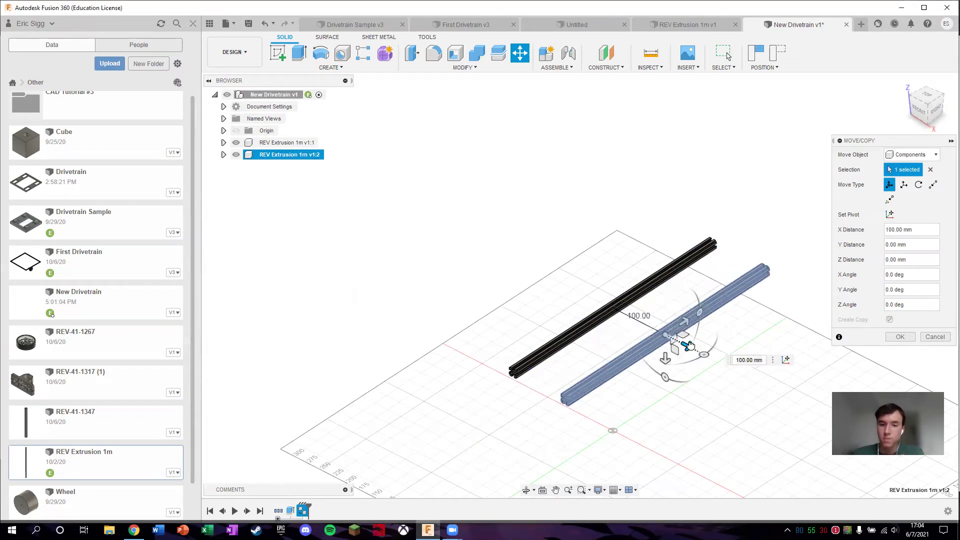
pyautogui.press('Return')
pyautogui.click(901, 337)
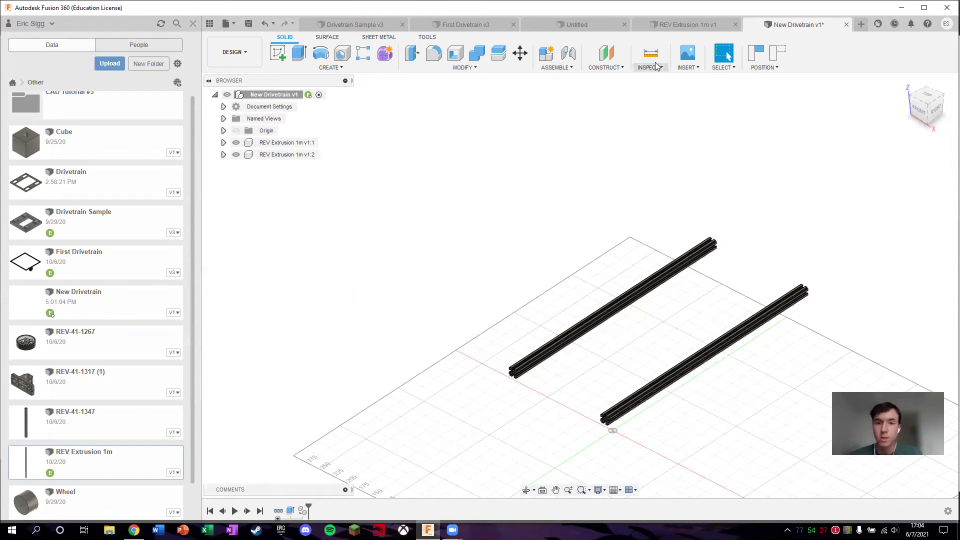
# Start a joint and place its first origin on the outer vertical edge of the upper lobe on the copied extrusion's near end face.
pyautogui.click(569, 53)
pyautogui.scroll(3, 614, 399)
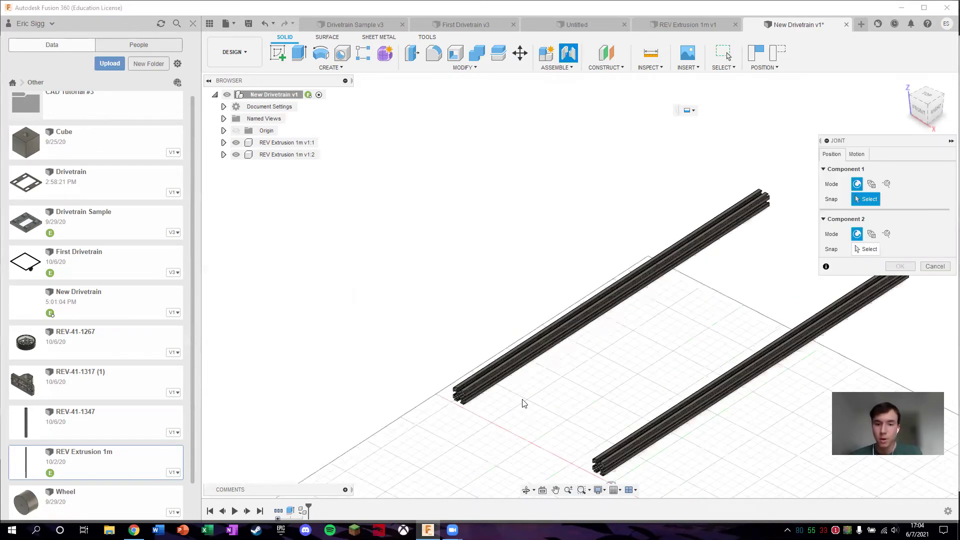
pyautogui.scroll(10, 578, 354)
pyautogui.scroll(8, 700, 301)
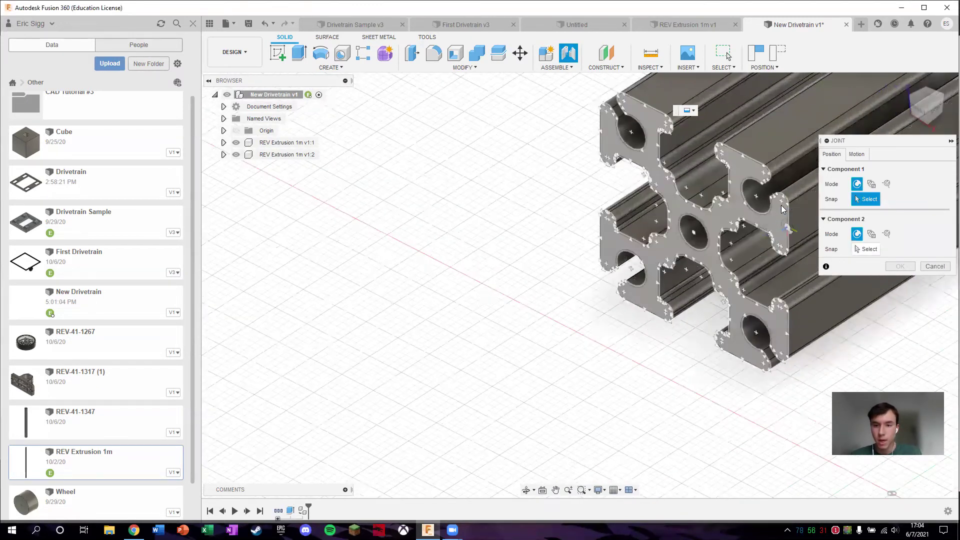
pyautogui.scroll(3, 783, 209)
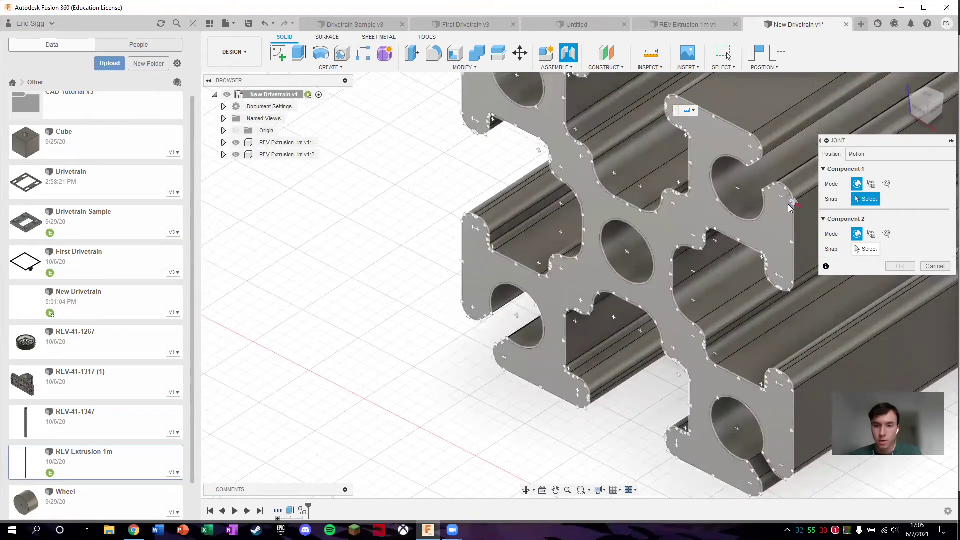
pyautogui.click(789, 206)
# Join the copied extrusion to the end edge of the first extrusion's upper inner side face, forming a right-angle corner at -90 deg.
pyautogui.scroll(-6, 750, 230)
pyautogui.scroll(-5, 650, 182)
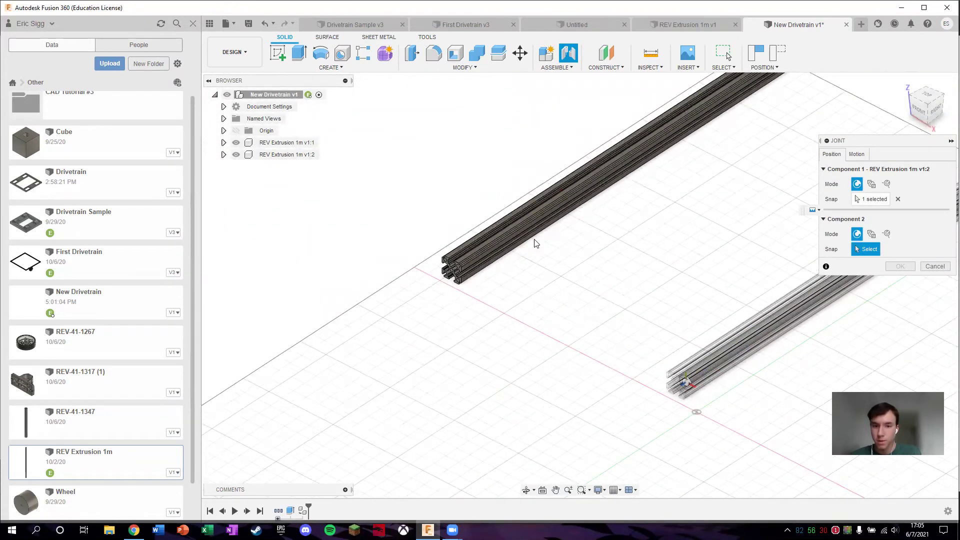
pyautogui.scroll(5, 510, 245)
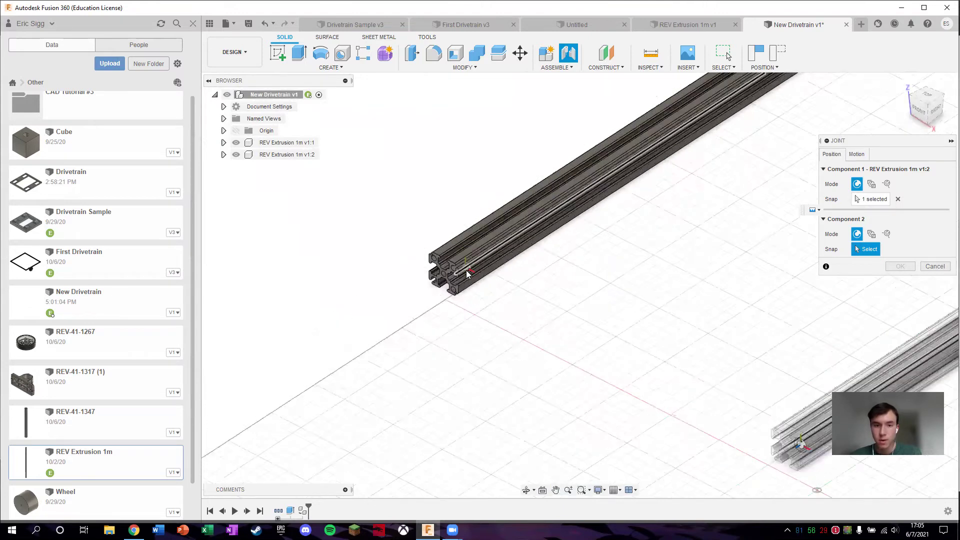
pyautogui.scroll(5, 480, 270)
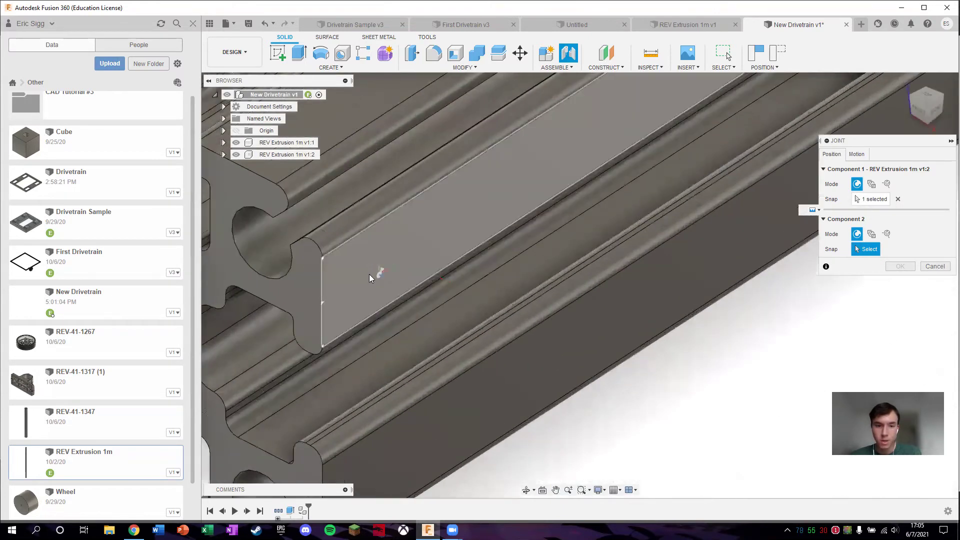
pyautogui.click(333, 262)
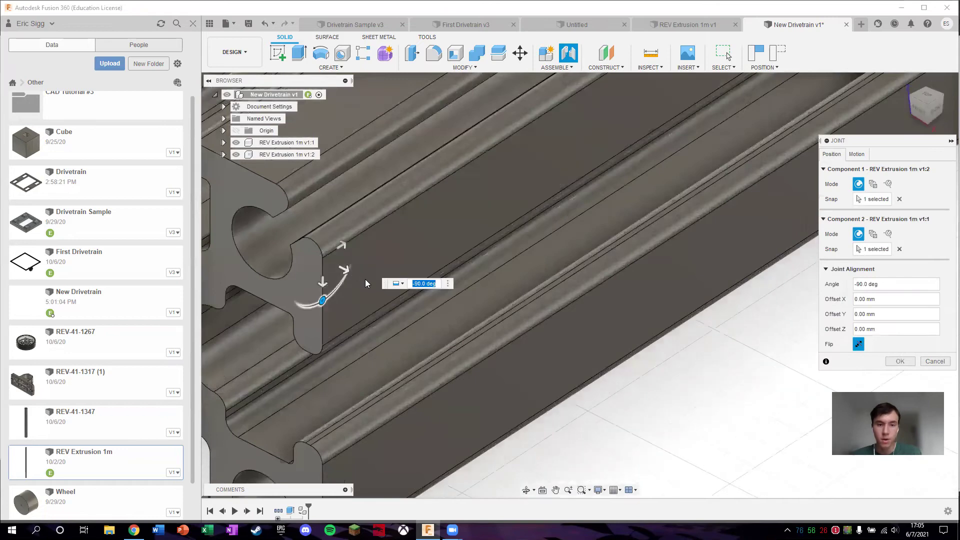
pyautogui.scroll(-10, 395, 292)
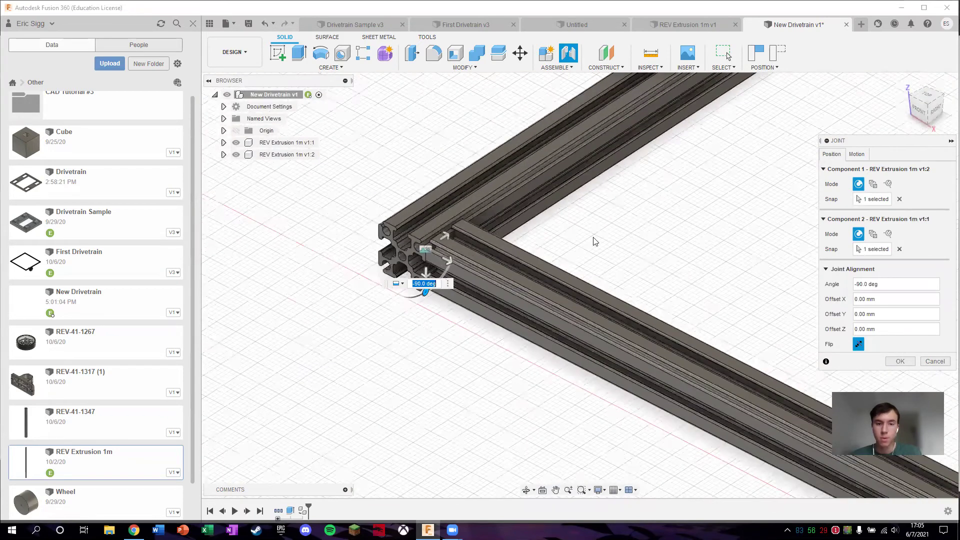
pyautogui.moveTo(620, 235); pyautogui.dragTo(629, 261, button='middle')
pyautogui.scroll(-3, 522, 340)
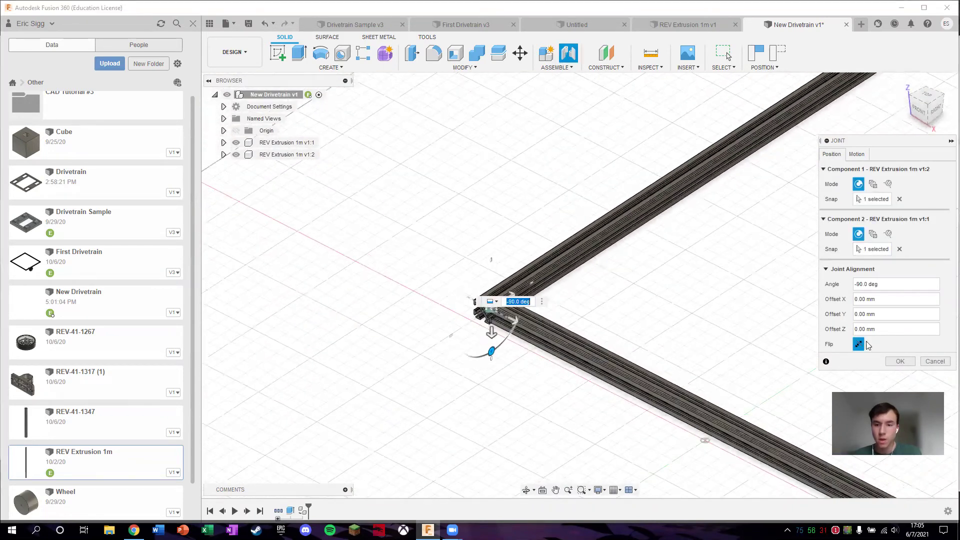
pyautogui.click(899, 361)
# Create a copy of the REV Extrusion 1m v1:2 component, moved -450 mm in X toward the first extrusion's free end.
pyautogui.scroll(-3, 628, 375)
pyautogui.moveTo(672, 343); pyautogui.dragTo(535, 245, button='middle')
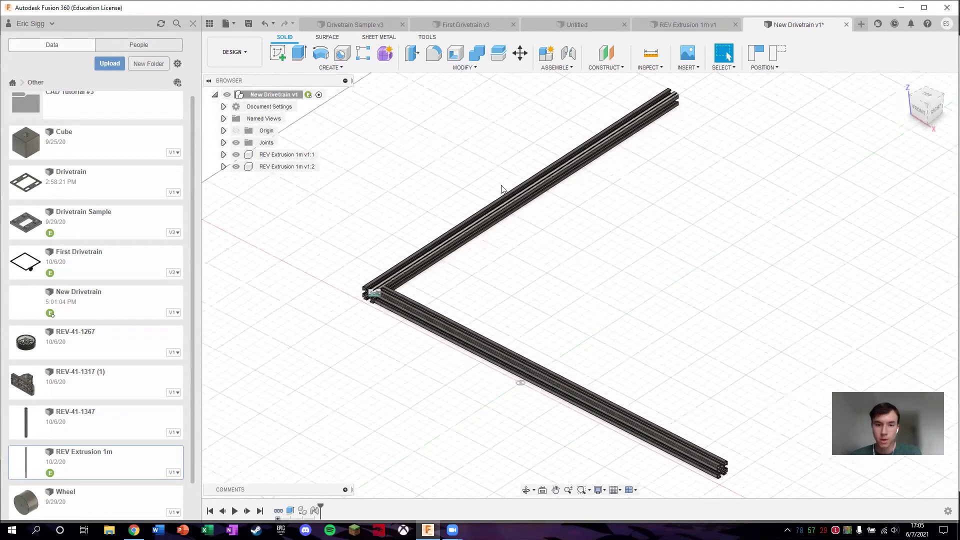
pyautogui.click(922, 95)
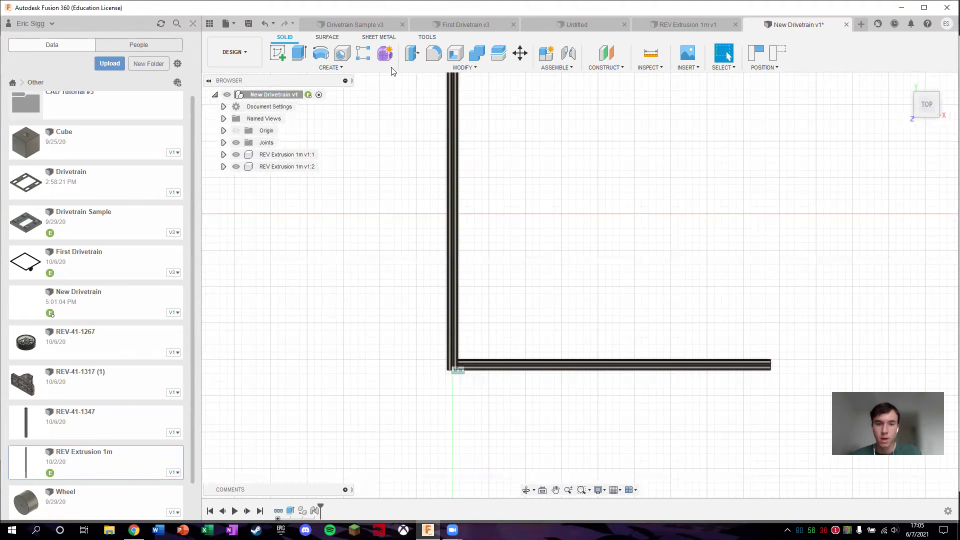
pyautogui.moveTo(658, 140); pyautogui.dragTo(495, 262, button='middle')
pyautogui.press('Escape')
pyautogui.click(280, 169)
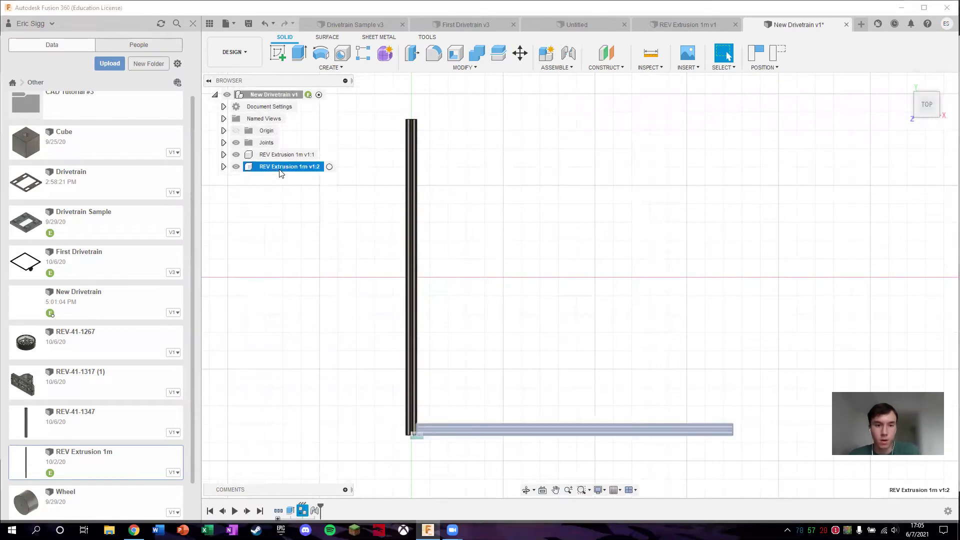
pyautogui.rightClick(290, 168)
pyautogui.click(326, 200)
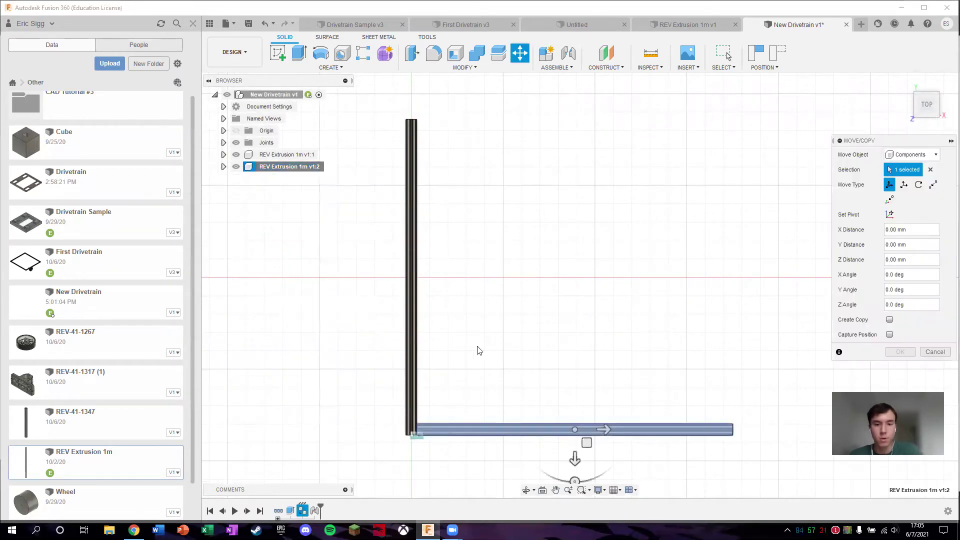
pyautogui.click(890, 320)
pyautogui.moveTo(573, 457); pyautogui.dragTo(553, 135)
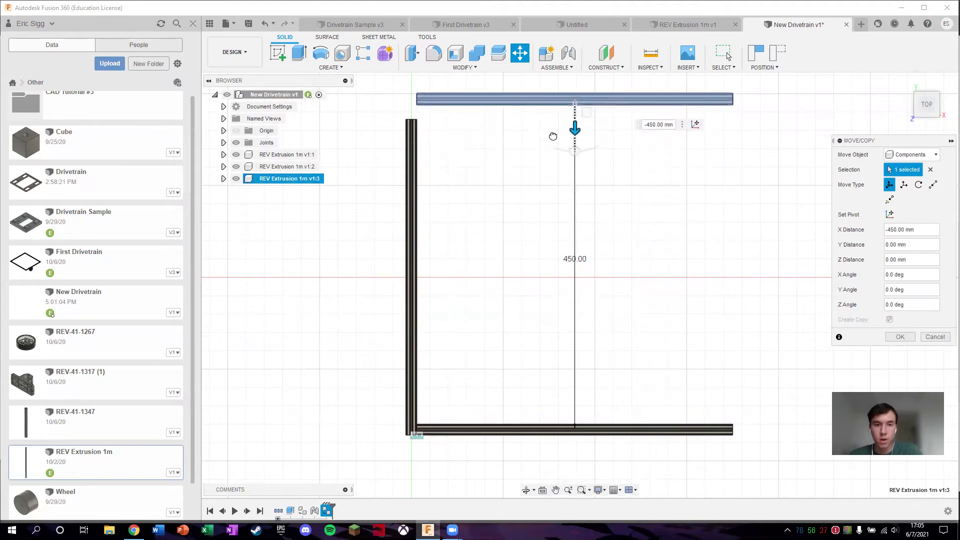
pyautogui.click(899, 336)
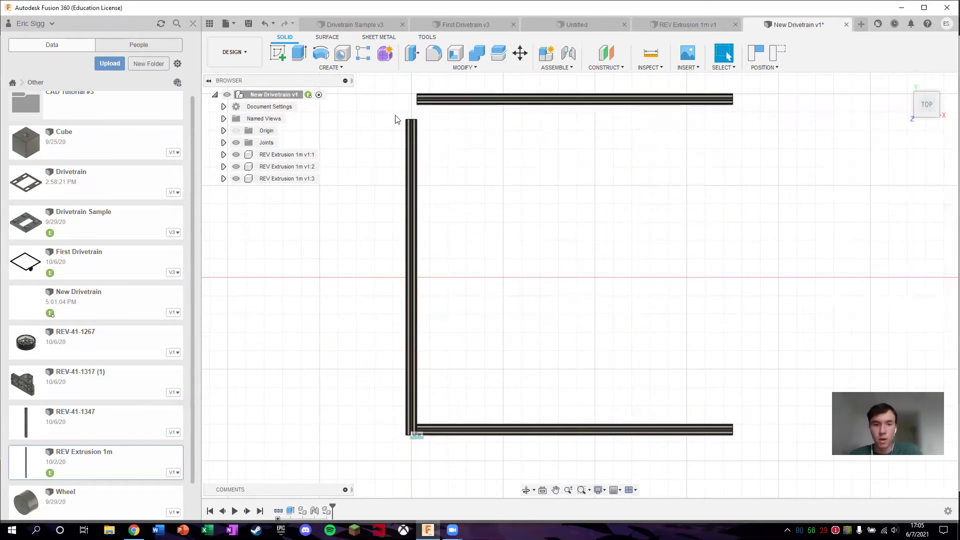
# Start a joint with its first origin on the outer vertical edge of the upper lobe on the third extrusion's end face.
pyautogui.scroll(1, 707, 279)
pyautogui.moveTo(707, 279); pyautogui.dragTo(718, 322, button='middle')
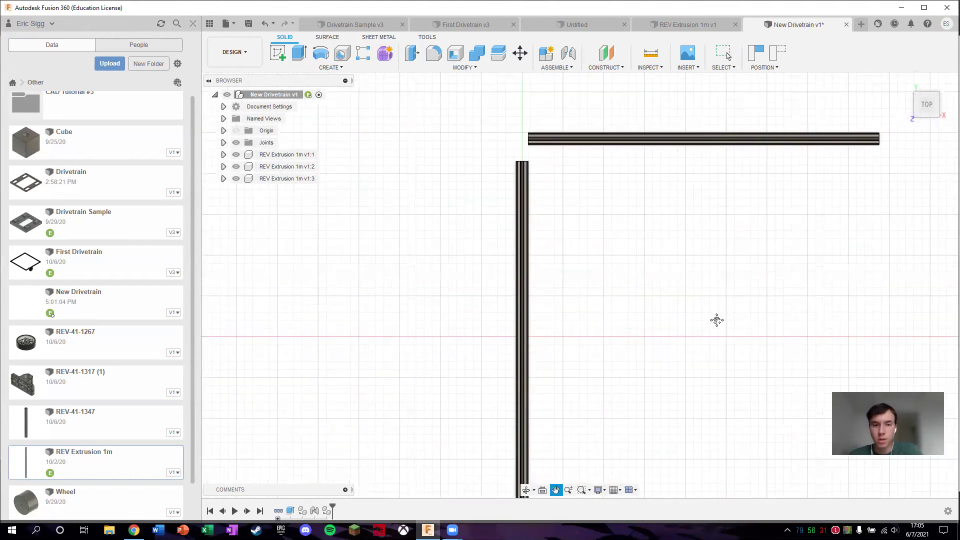
pyautogui.keyDown('shift'); pyautogui.moveTo(922, 115); pyautogui.dragTo(498, 390, button='middle'); pyautogui.keyUp('shift')
pyautogui.scroll(10, 483, 298)
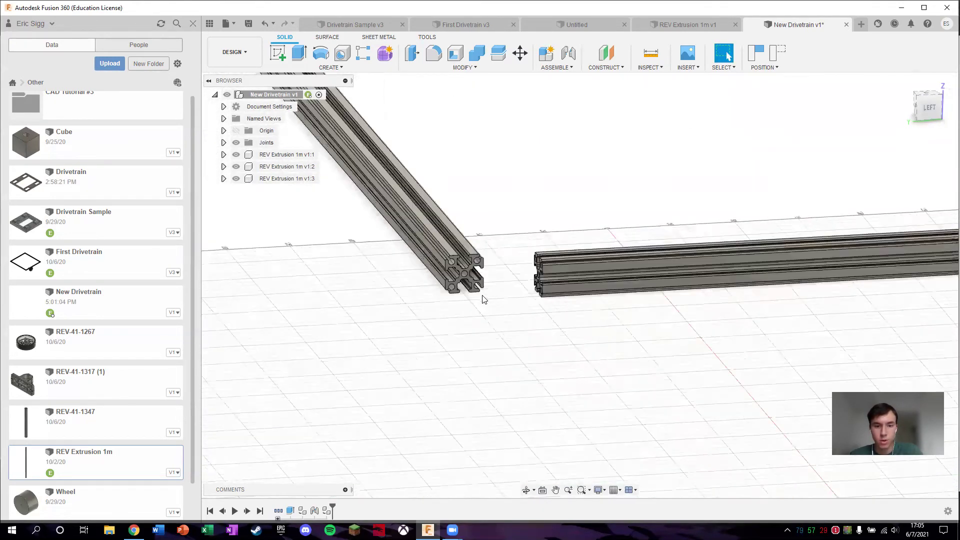
pyautogui.click(569, 53)
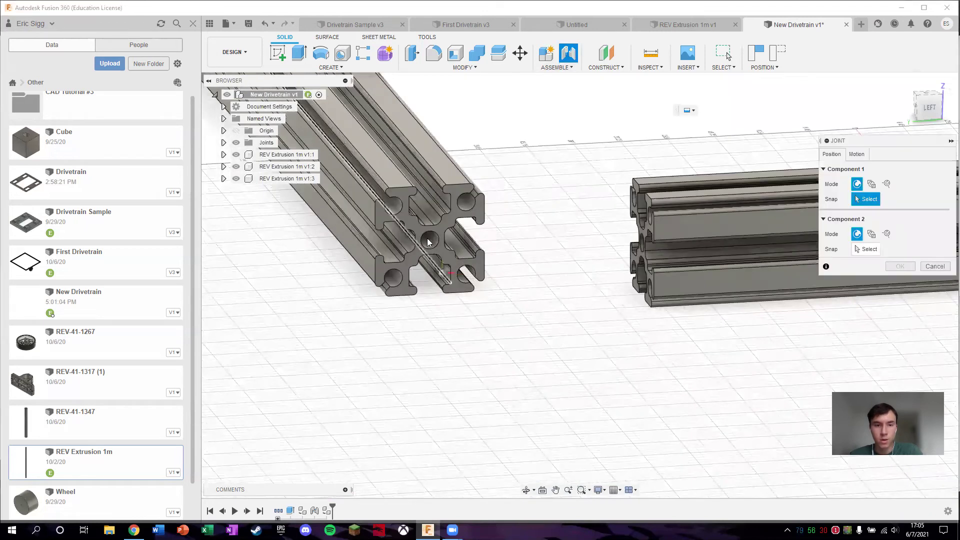
pyautogui.scroll(5, 387, 215)
pyautogui.scroll(3, 386, 214)
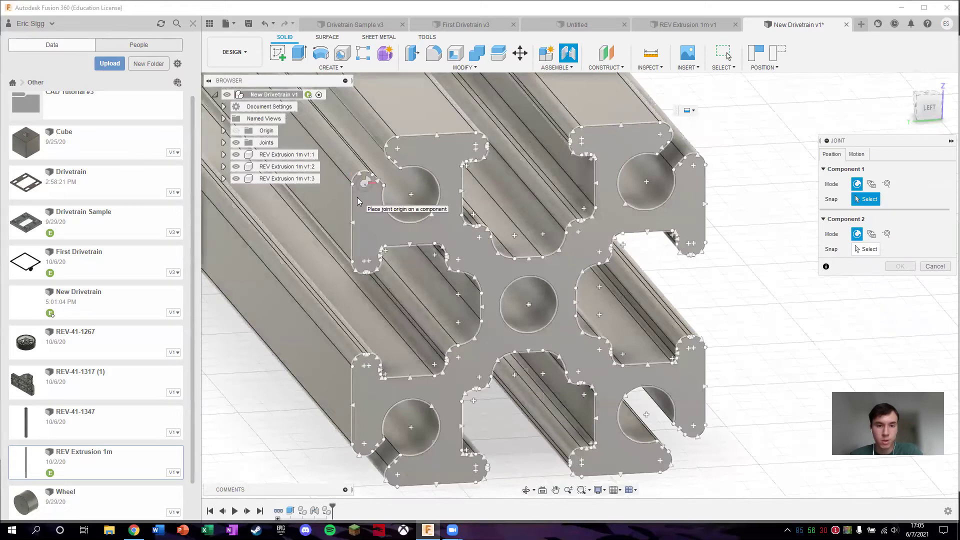
pyautogui.click(360, 203)
# Join the third extrusion to the upper inner side face at the first extrusion's free end, at a -90 deg angle.
pyautogui.scroll(-3, 352, 222)
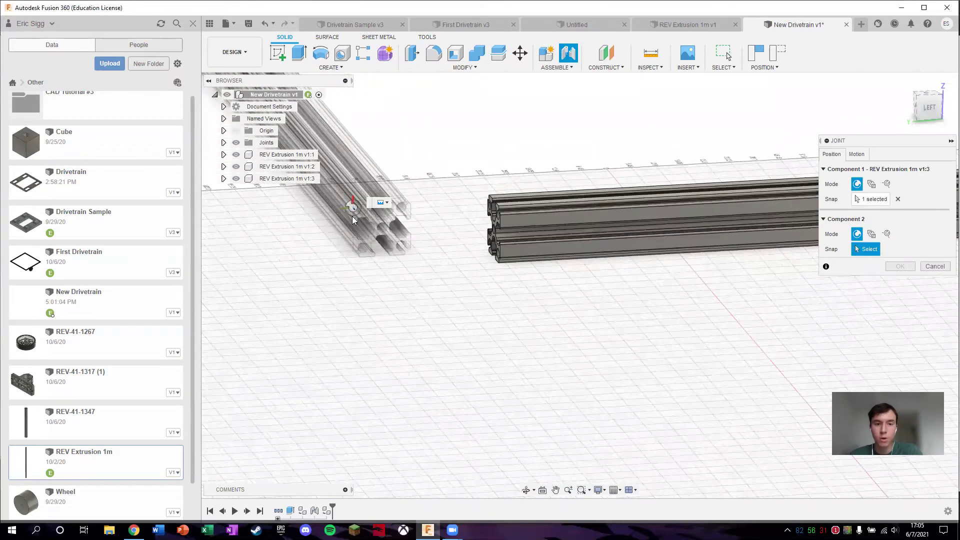
pyautogui.moveTo(933, 107); pyautogui.dragTo(853, 150)
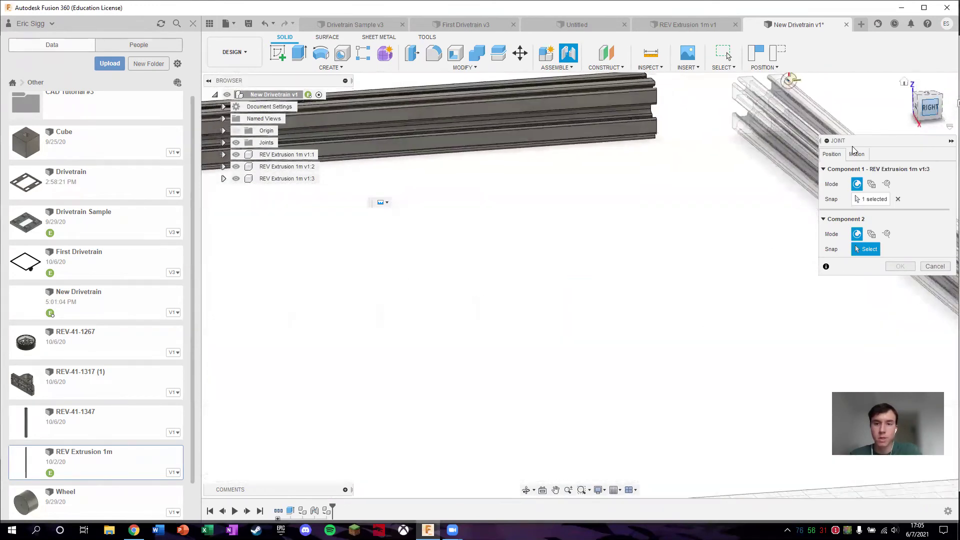
pyautogui.scroll(6, 650, 225)
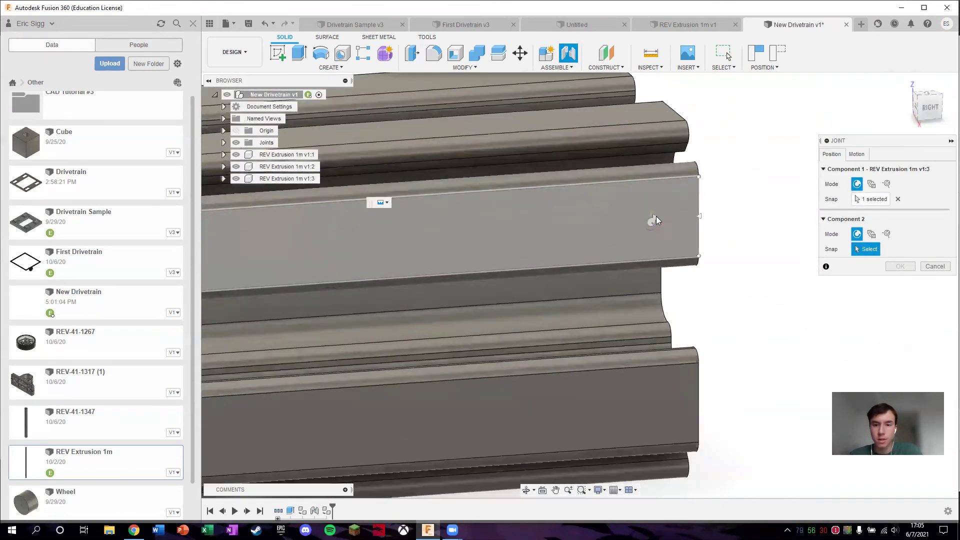
pyautogui.click(697, 181)
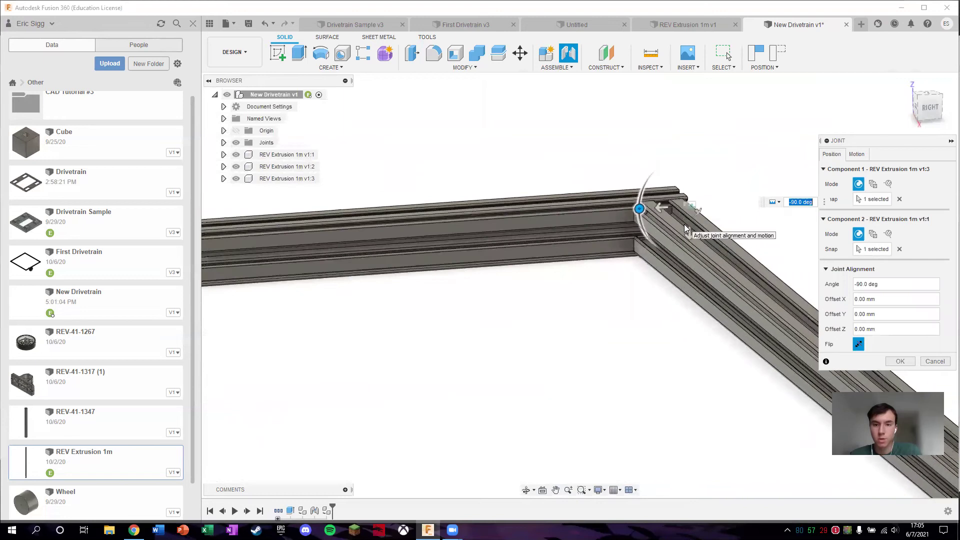
pyautogui.click(900, 361)
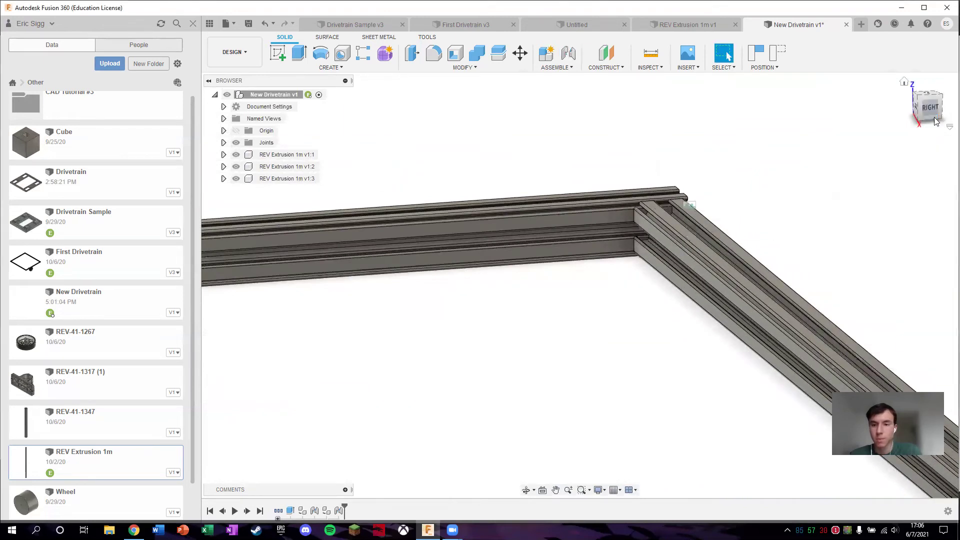
# Create a copy of the REV Extrusion 1m v1:1 component, moved 500 mm in X to the open side of the frame.
pyautogui.moveTo(935, 107); pyautogui.dragTo(942, 108)
pyautogui.click(906, 83)
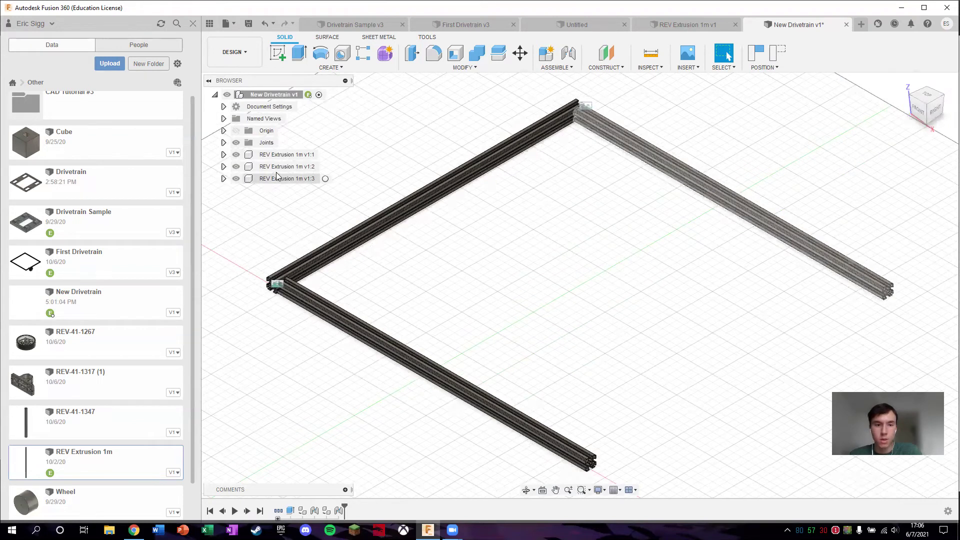
pyautogui.click(279, 155)
pyautogui.rightClick(279, 155)
pyautogui.click(310, 187)
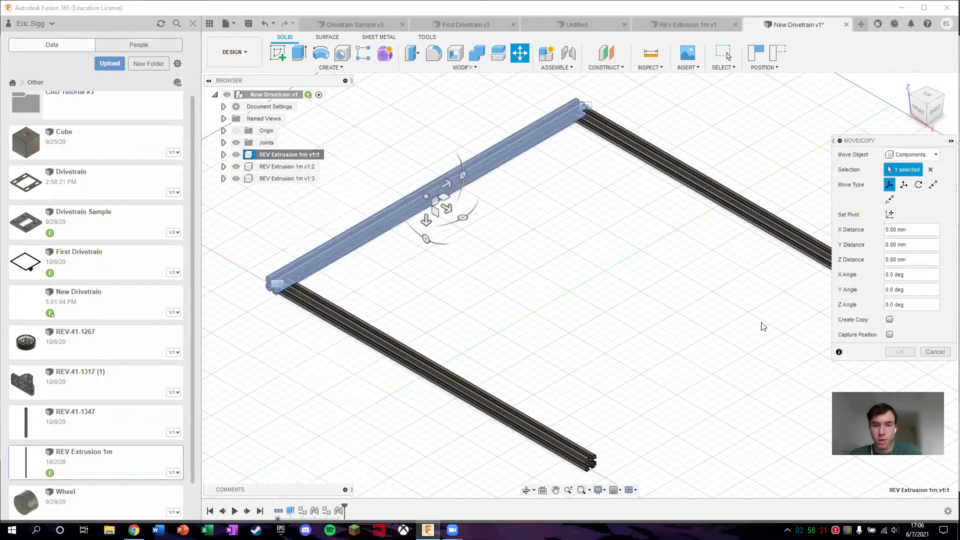
pyautogui.click(889, 319)
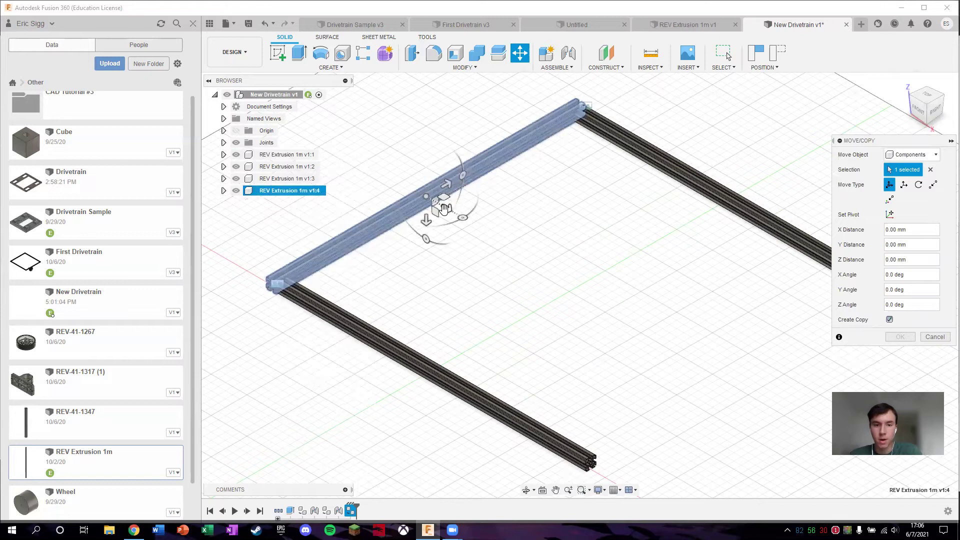
pyautogui.moveTo(447, 211); pyautogui.dragTo(797, 439)
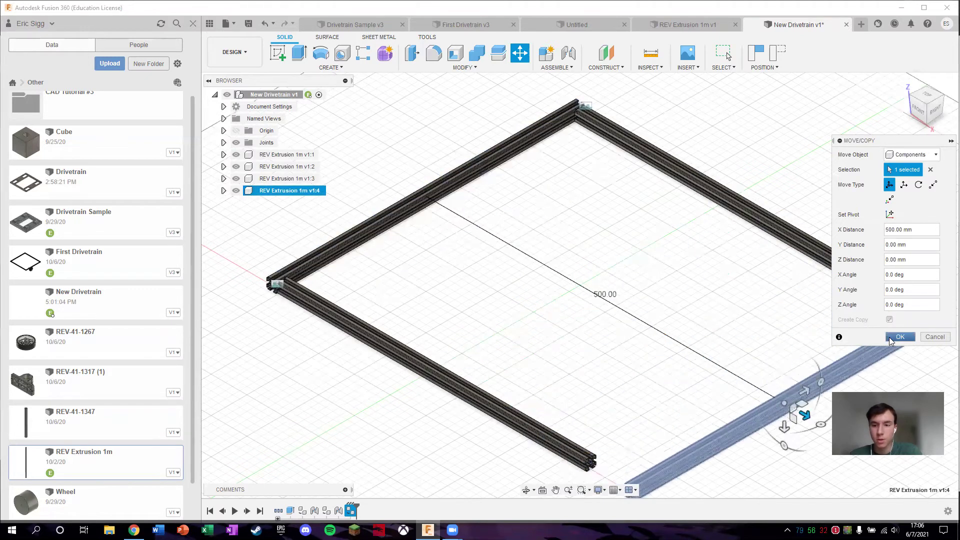
pyautogui.press('Return')
pyautogui.click(568, 53)
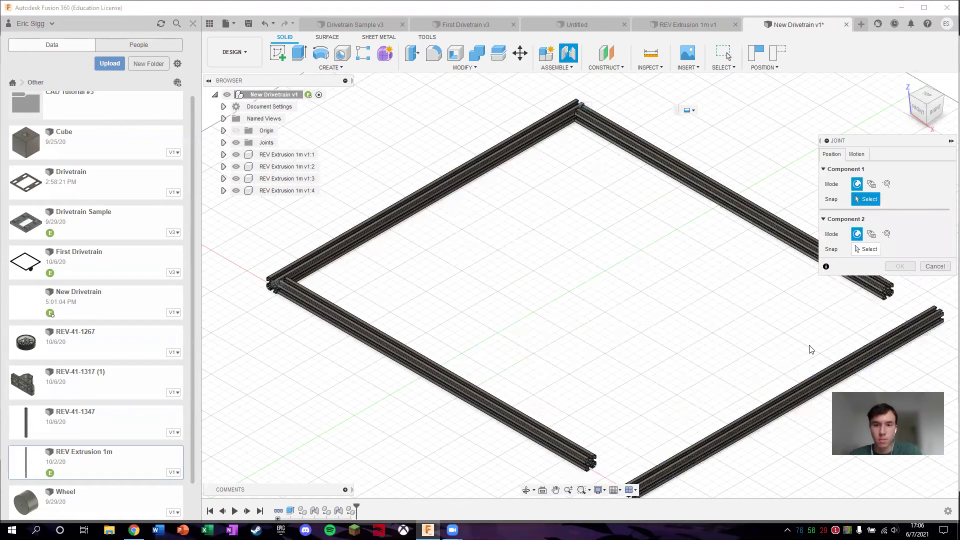
pyautogui.scroll(6, 611, 337)
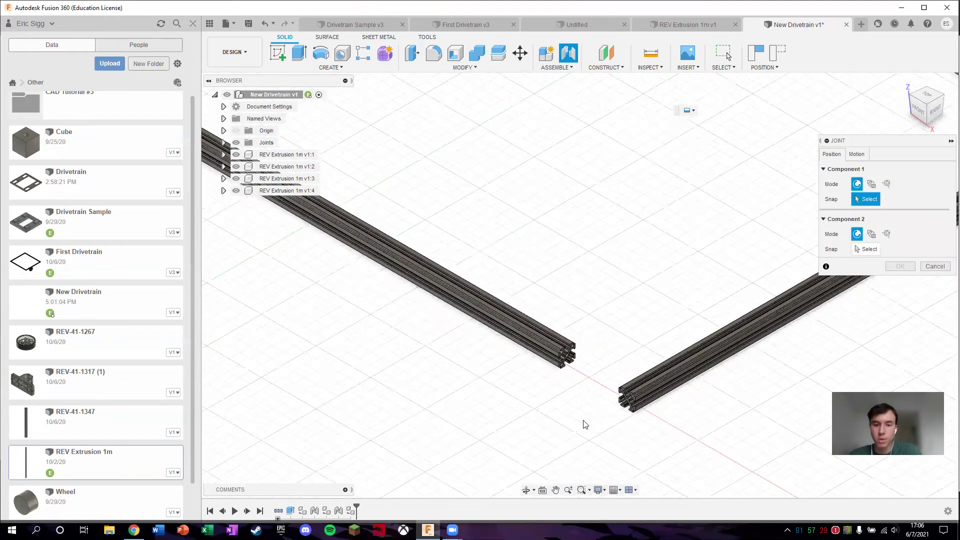
pyautogui.scroll(5, 578, 367)
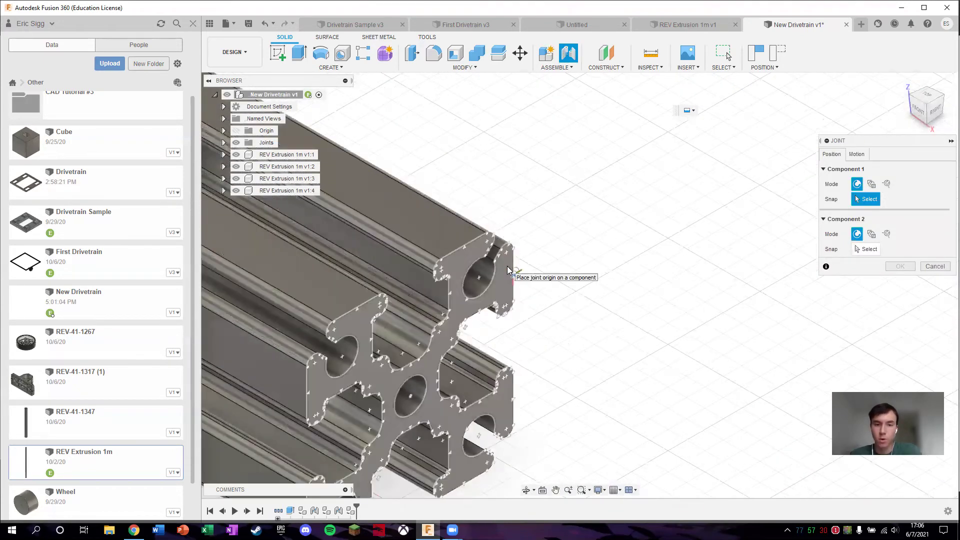
pyautogui.scroll(3, 512, 256)
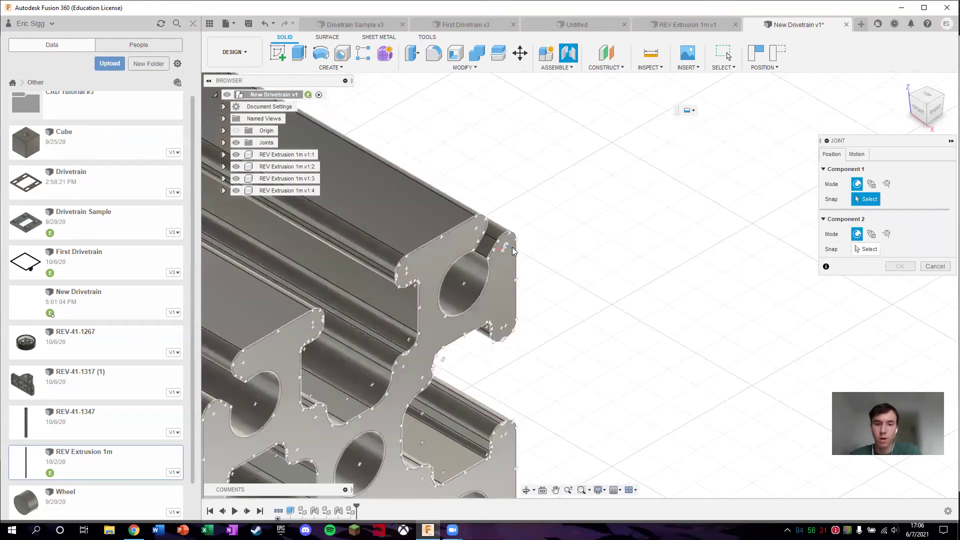
pyautogui.click(513, 252)
pyautogui.scroll(-5, 547, 310)
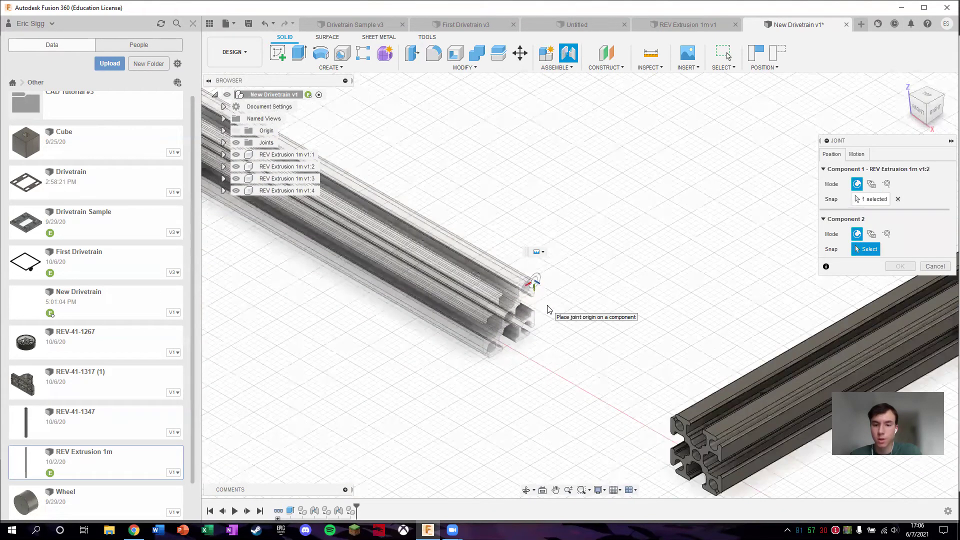
pyautogui.press('Escape')
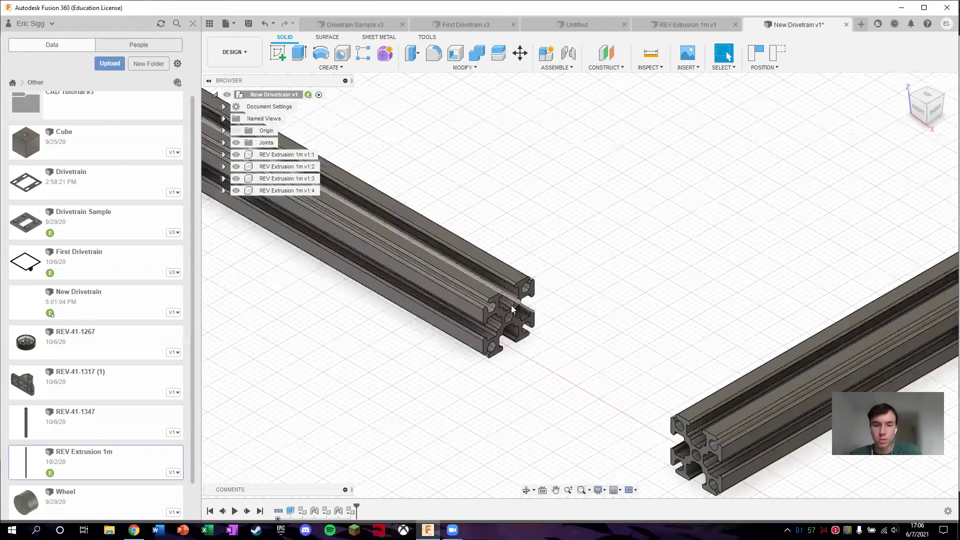
# Start a joint with its first origin on the outer vertical edge of the upper lobe on the second extrusion's free end face.
pyautogui.click(569, 53)
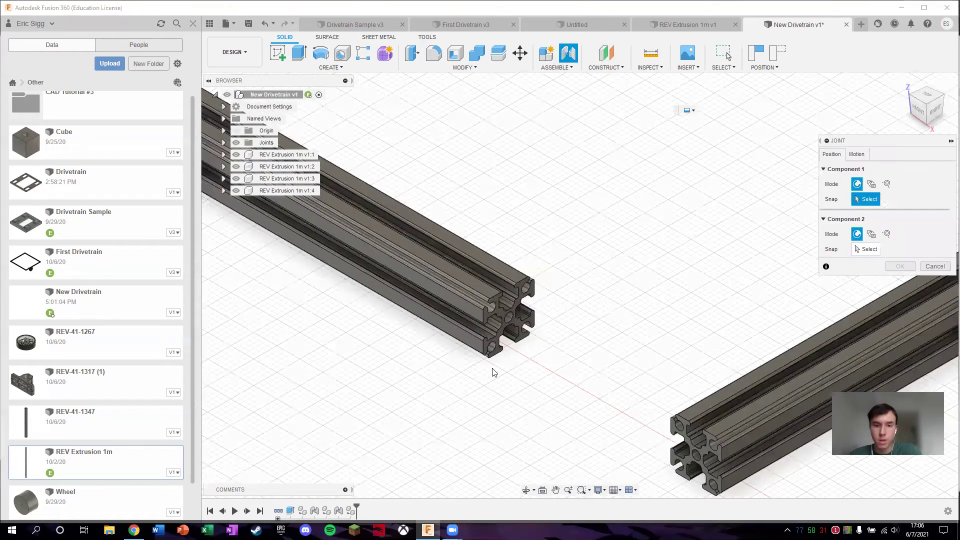
pyautogui.scroll(4, 494, 330)
pyautogui.scroll(3, 498, 280)
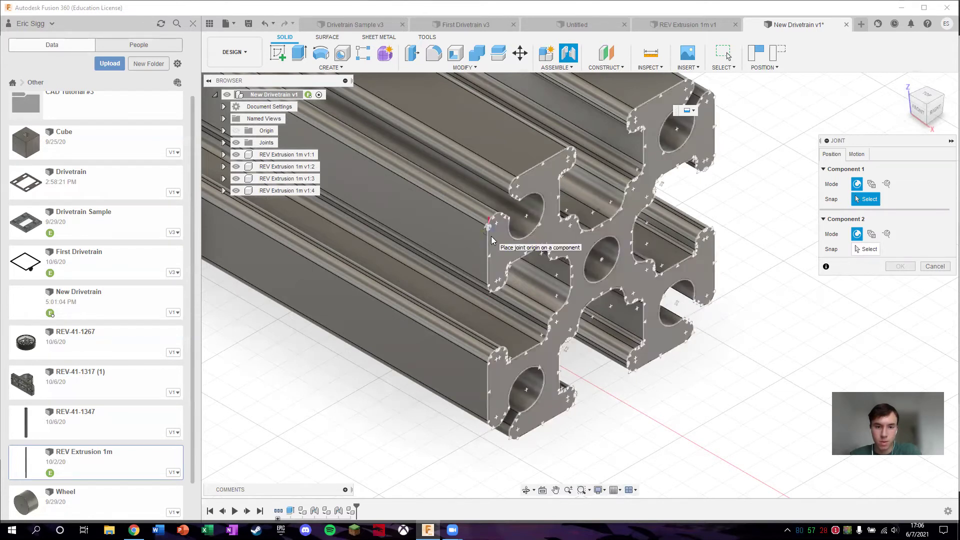
pyautogui.click(490, 238)
# Join the second extrusion to the upper inner side face at the fourth extrusion's end, closing the rectangular frame.
pyautogui.keyDown('shift'); pyautogui.moveTo(578, 283); pyautogui.dragTo(712, 206, button='middle'); pyautogui.keyUp('shift')
pyautogui.scroll(-5, 710, 226)
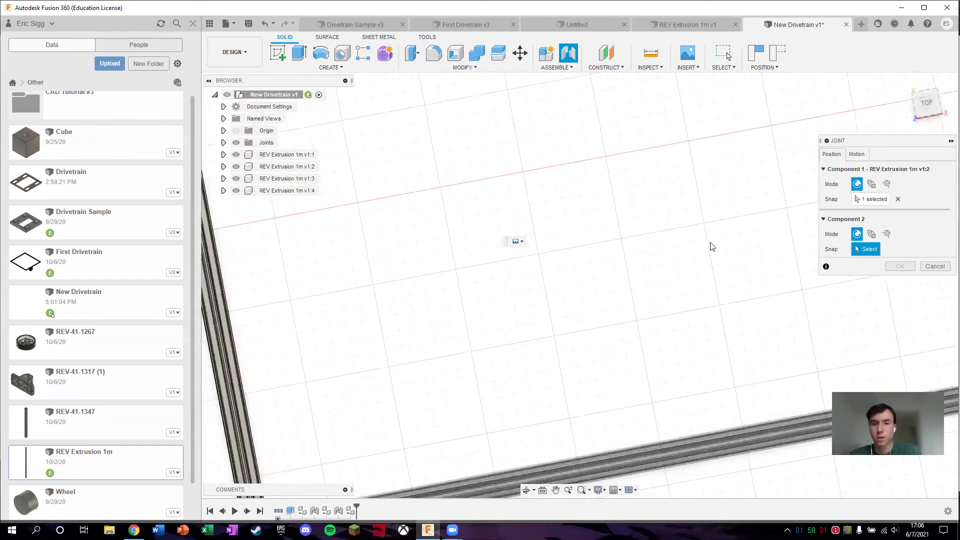
pyautogui.keyDown('shift'); pyautogui.moveTo(578, 285); pyautogui.dragTo(694, 428, button='middle'); pyautogui.keyUp('shift')
pyautogui.scroll(6, 711, 165)
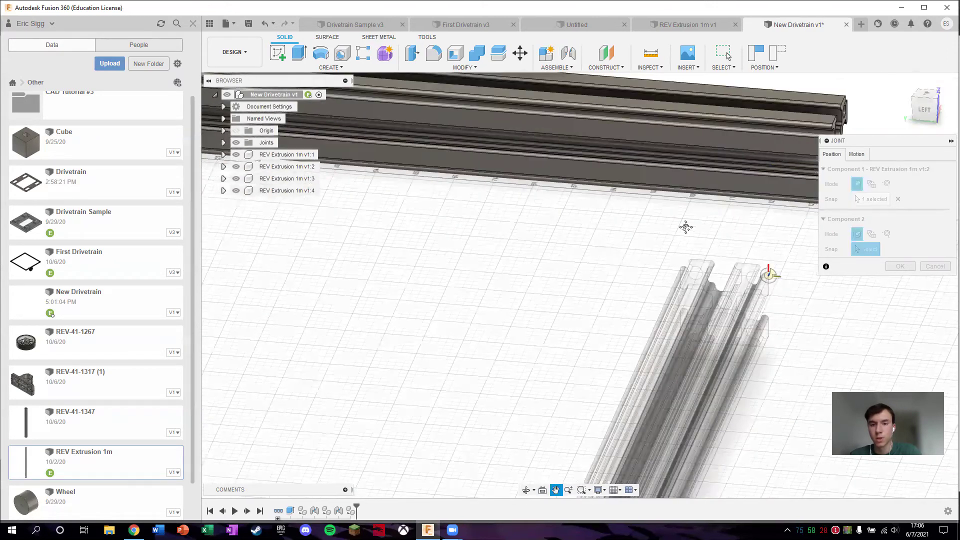
pyautogui.scroll(3, 685, 225)
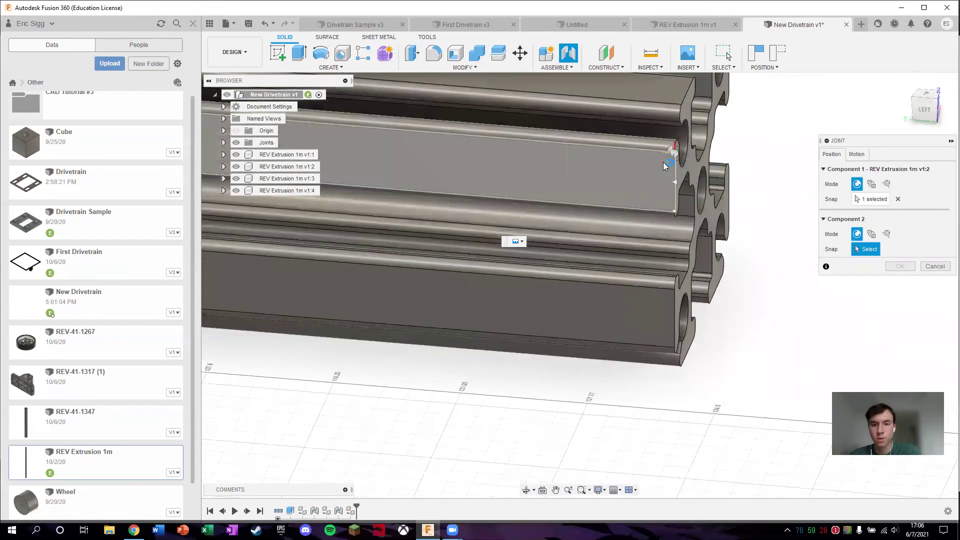
pyautogui.click(667, 164)
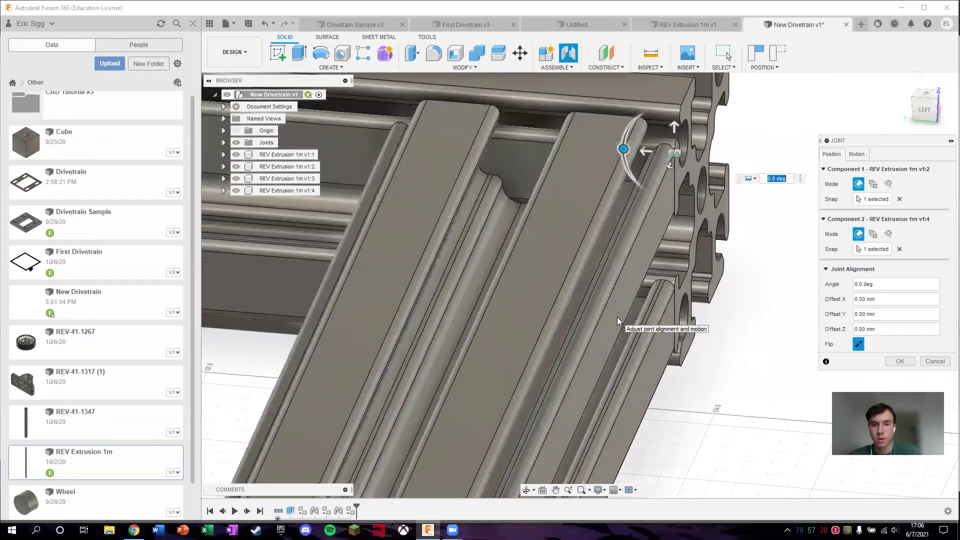
pyautogui.click(887, 364)
pyautogui.click(905, 82)
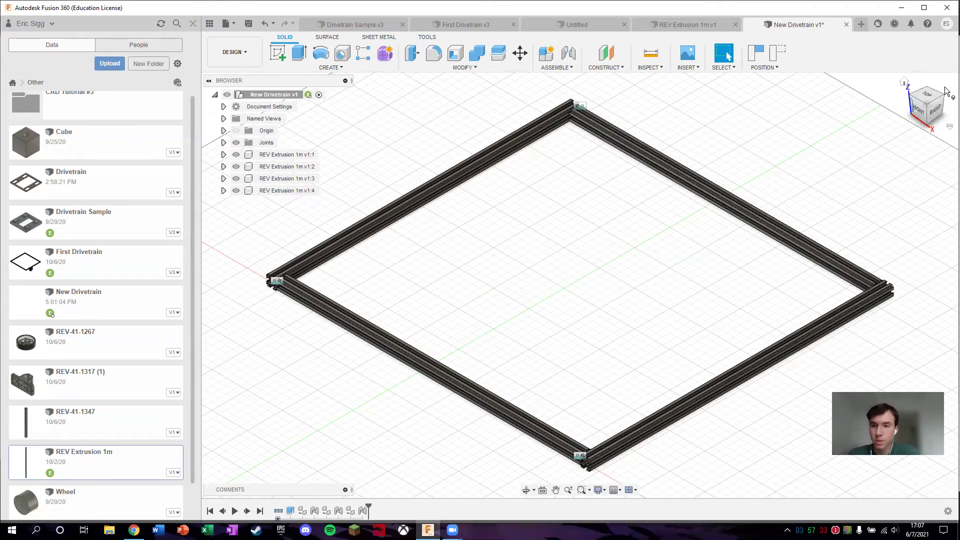
pyautogui.moveTo(925, 110); pyautogui.dragTo(934, 98)
pyautogui.click(932, 99)
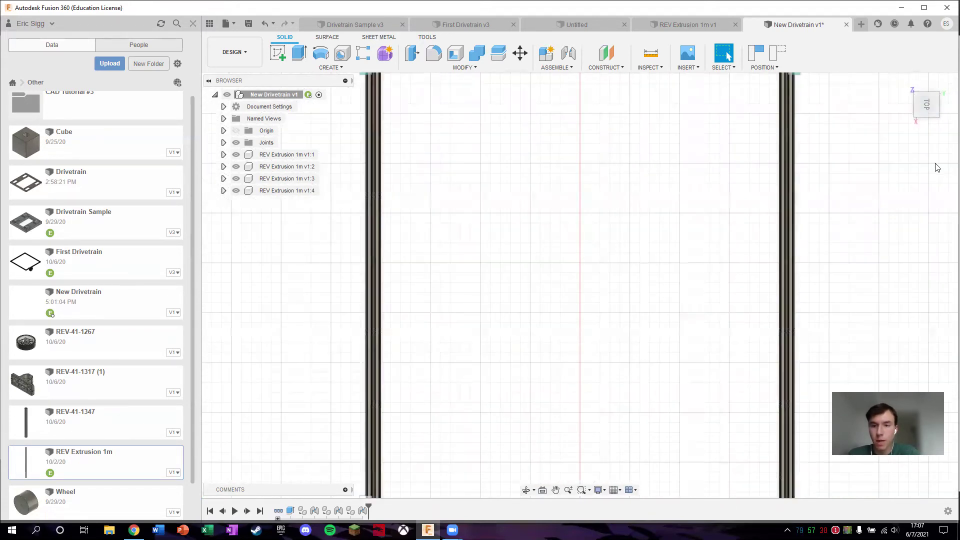
pyautogui.click(904, 82)
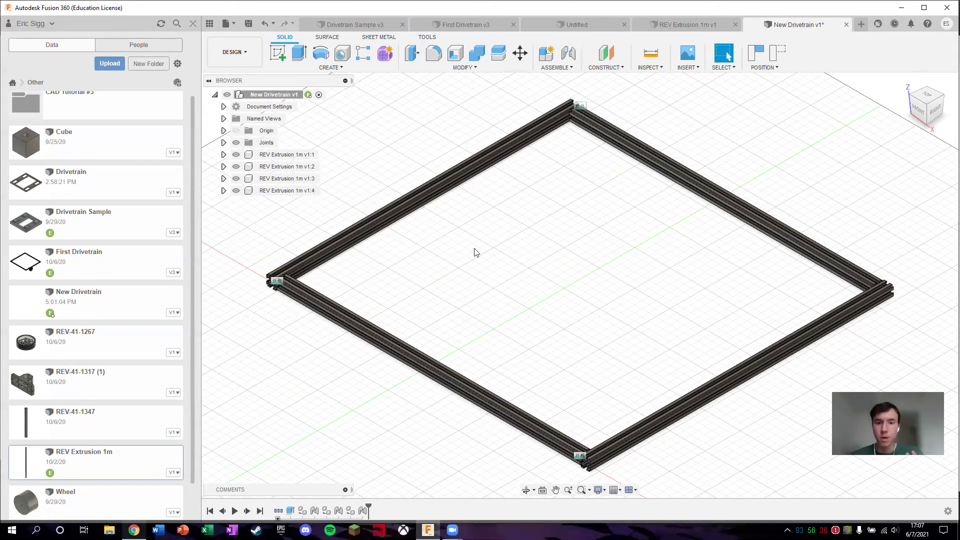
# Switch to the AndyMark site in Chrome and search it for "stealth wheel".
pyautogui.hotkey('alt', 'Tab')
pyautogui.hotkey('ctrl', 'Tab')
pyautogui.scroll(15, 455, 253)
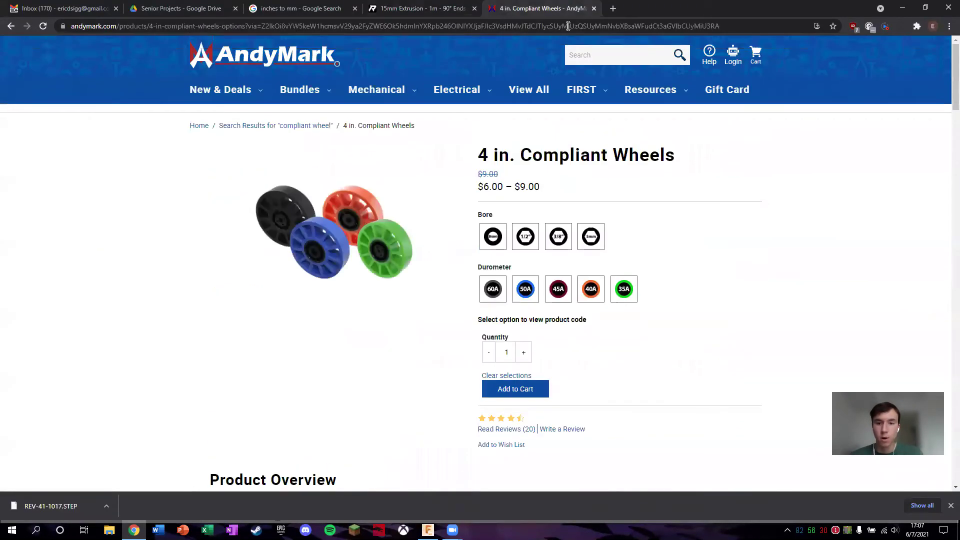
pyautogui.click(579, 52)
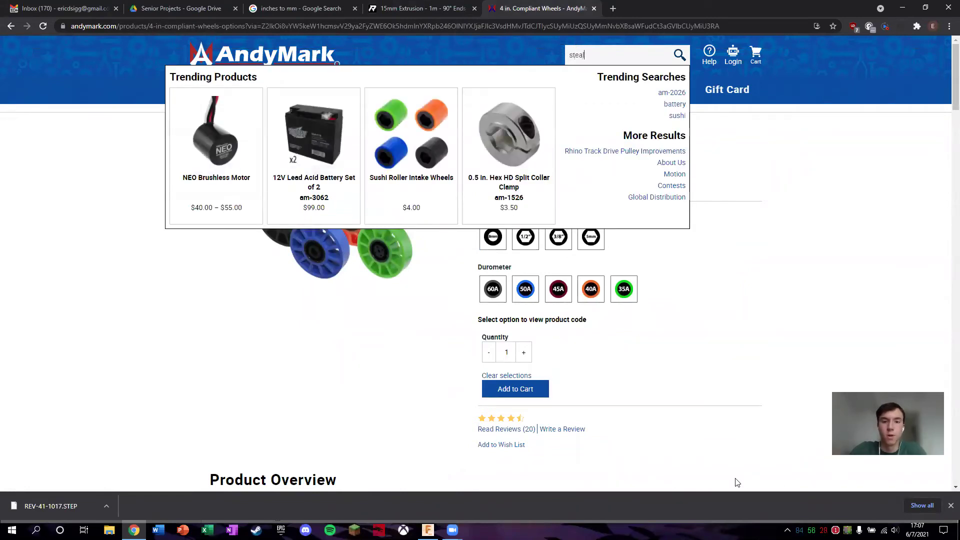
pyautogui.write('stealth wheel')
pyautogui.press('Return')
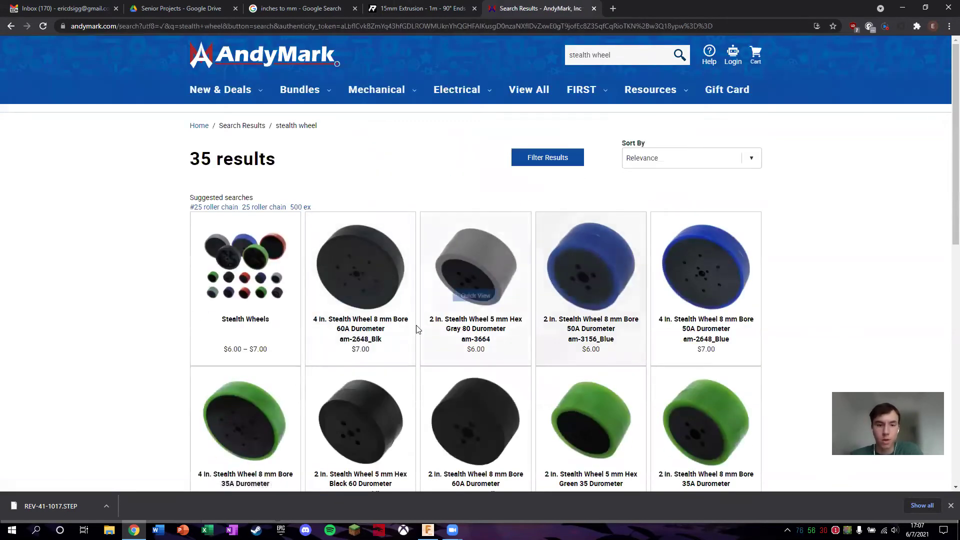
# Open the 4 in. Stealth Wheel 8 mm Bore 60A Durometer product and download its am-2648 4inWheel 8mm Hub REV2.STEP CAD file.
pyautogui.click(369, 328)
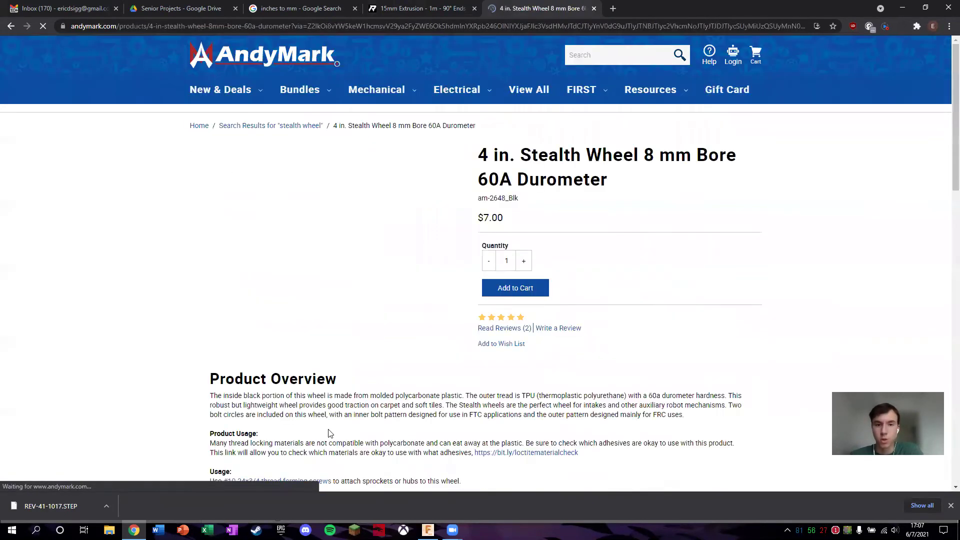
pyautogui.scroll(-4, 276, 312)
pyautogui.scroll(-6, 354, 311)
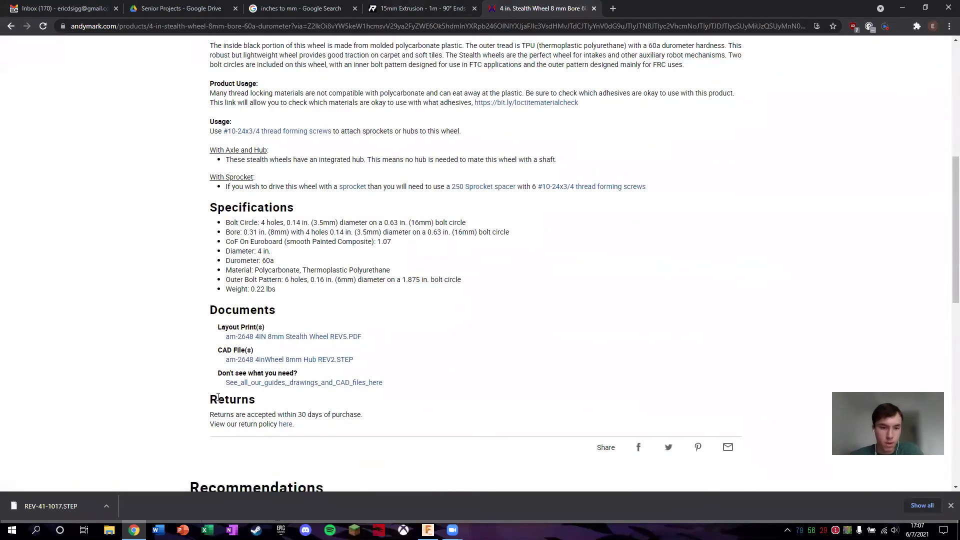
pyautogui.moveTo(205, 360); pyautogui.dragTo(441, 367)
pyautogui.click(359, 365)
pyautogui.click(326, 360)
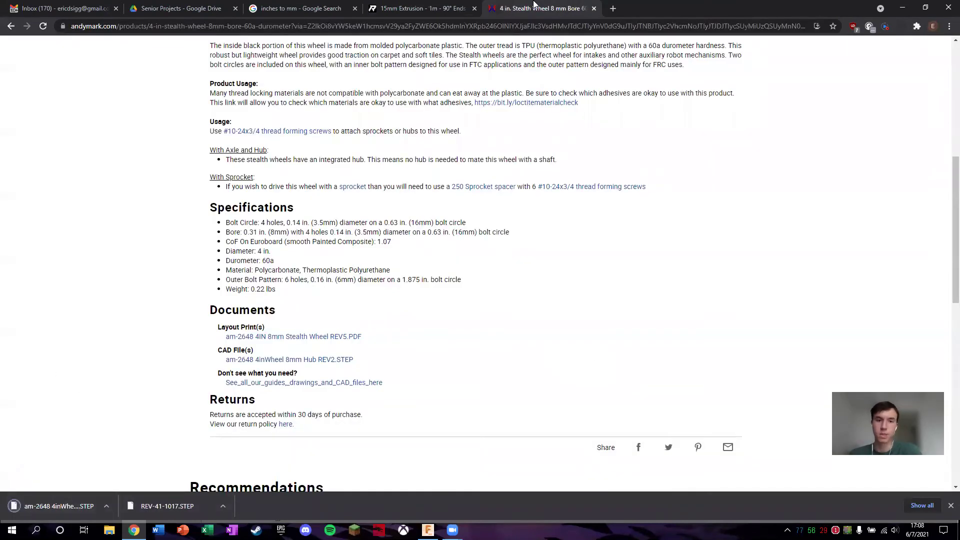
# Find the 15mm Bearing Pillow Block - 8 Pack on the REV Robotics site and download its REV-41-1317 STEP file.
pyautogui.click(395, 8)
pyautogui.scroll(2, 330, 301)
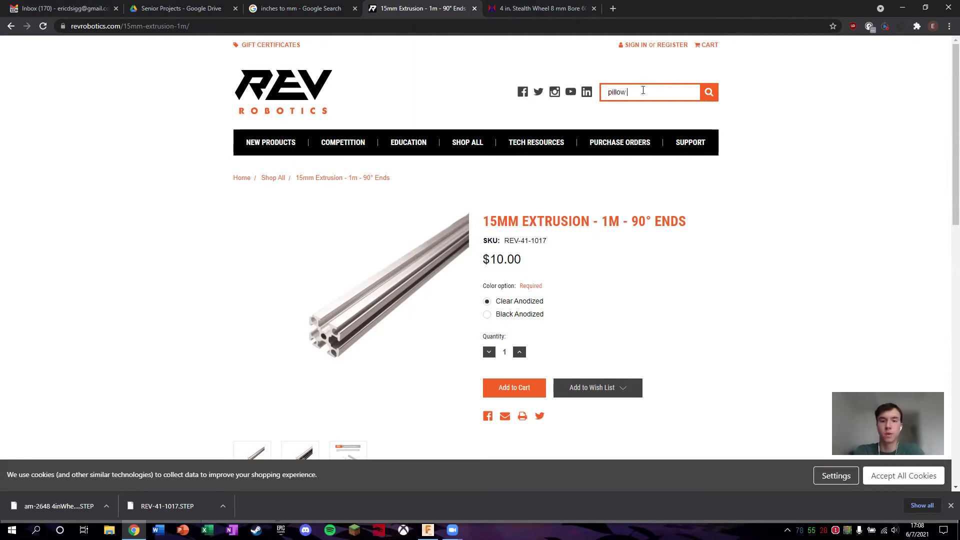
pyautogui.write('ck')
pyautogui.press('Return')
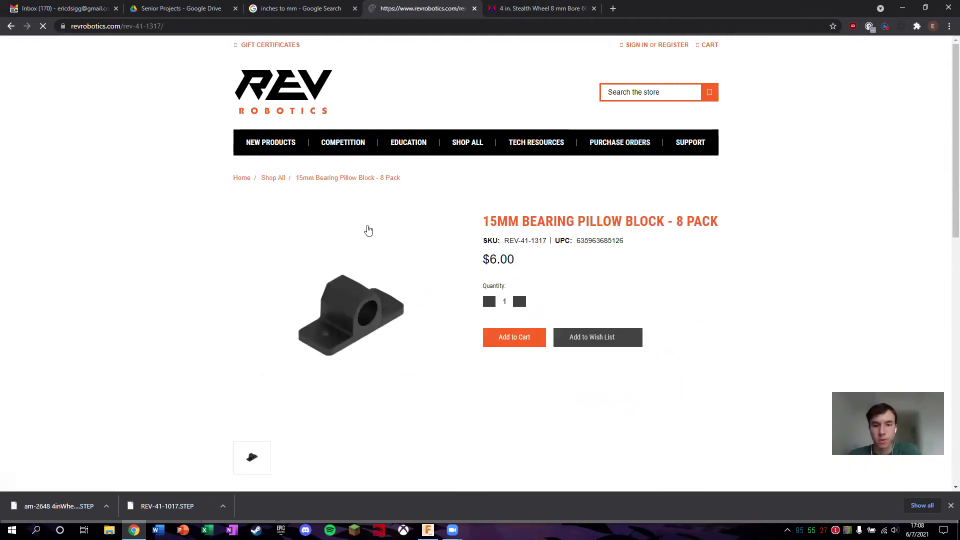
pyautogui.scroll(-10, 367, 230)
pyautogui.click(289, 259)
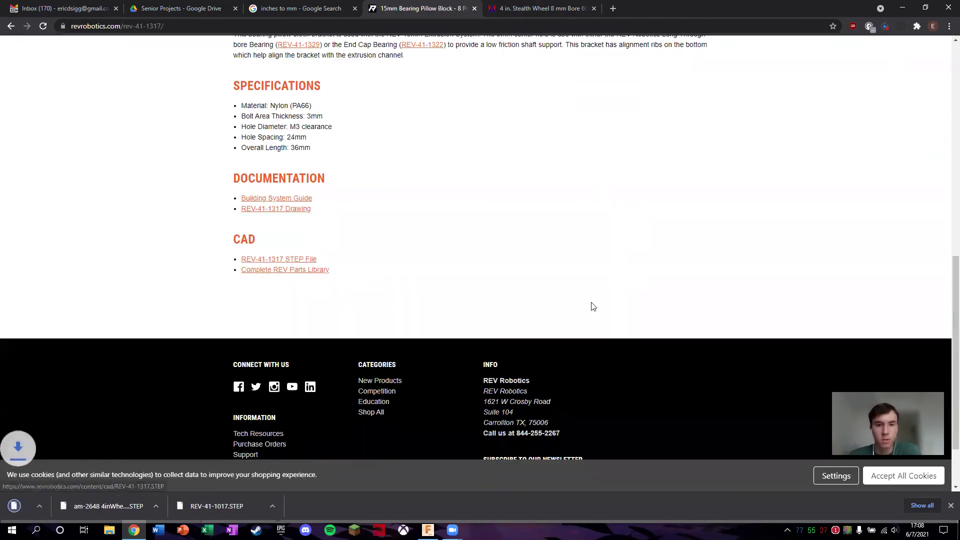
# Search the REV Robotics store for "axle".
pyautogui.scroll(10, 450, 289)
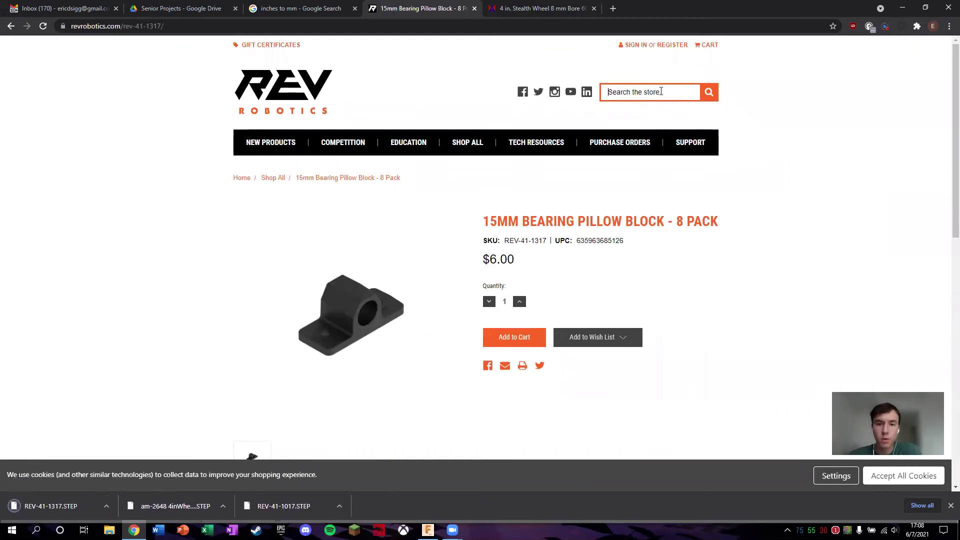
pyautogui.write('le')
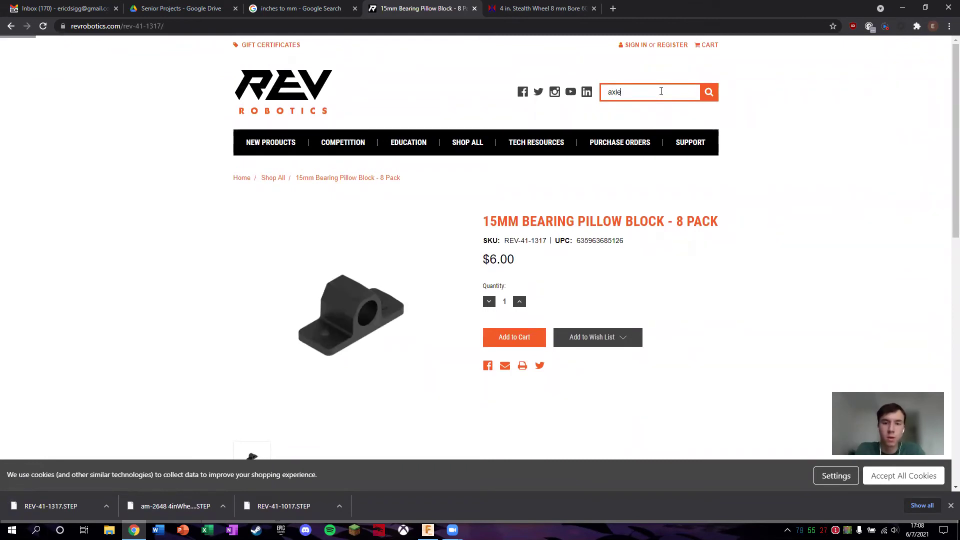
pyautogui.press('BackSpace')
pyautogui.press('BackSpace')
pyautogui.write('xle')
pyautogui.press('Return')
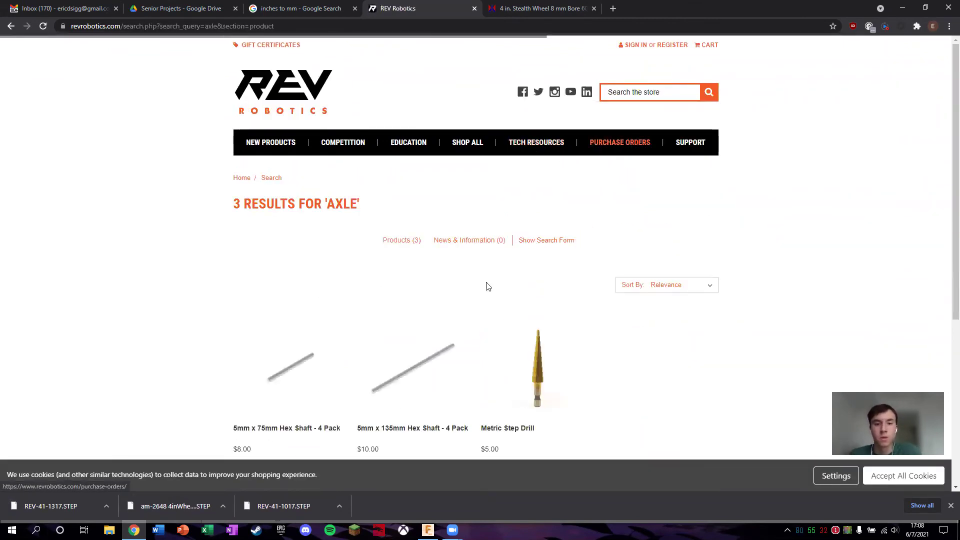
# Open the 5mm x 75mm Hex Shaft - 4 Pack product and download its REV-41-1347 STEP file.
pyautogui.click(294, 443)
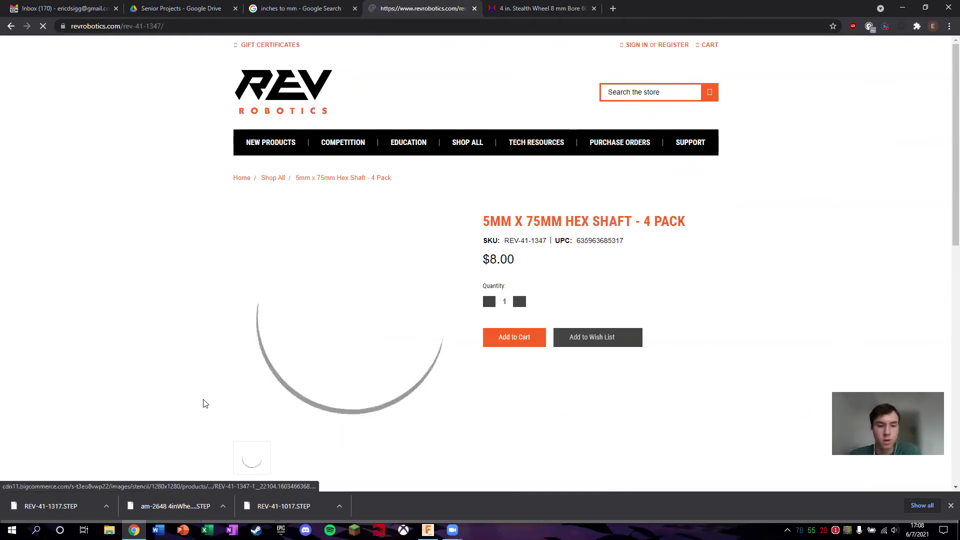
pyautogui.middleClick(727, 331)
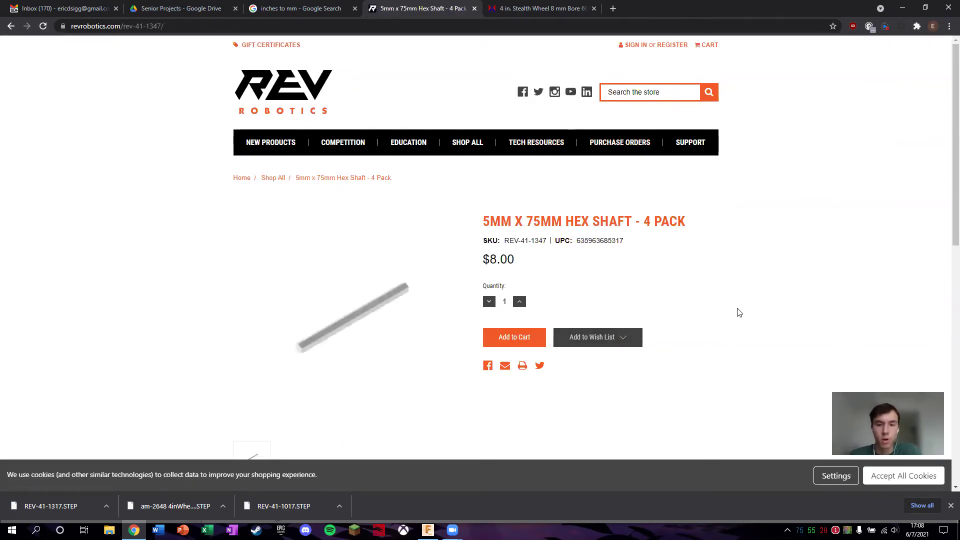
pyautogui.scroll(-5, 739, 313)
pyautogui.scroll(-4, 440, 366)
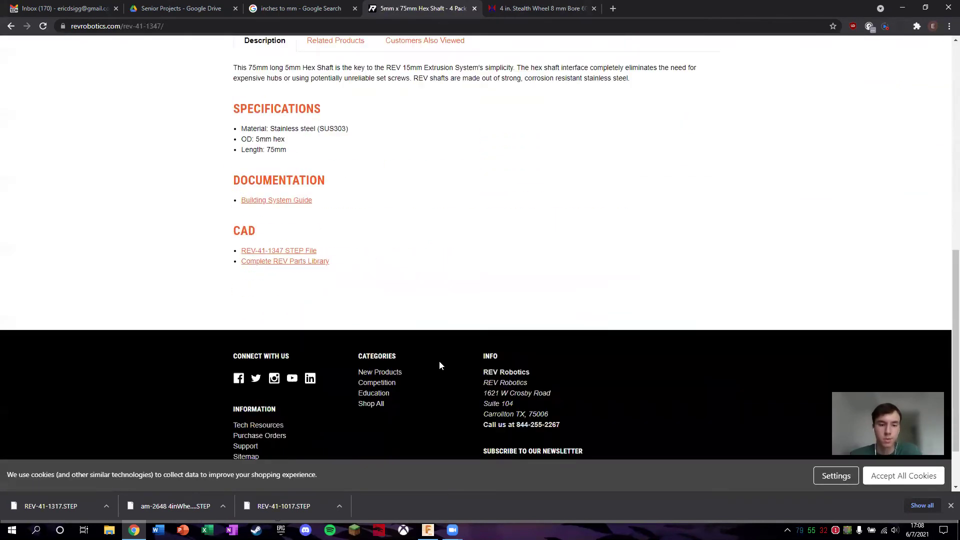
pyautogui.scroll(-1, 439, 365)
pyautogui.click(295, 223)
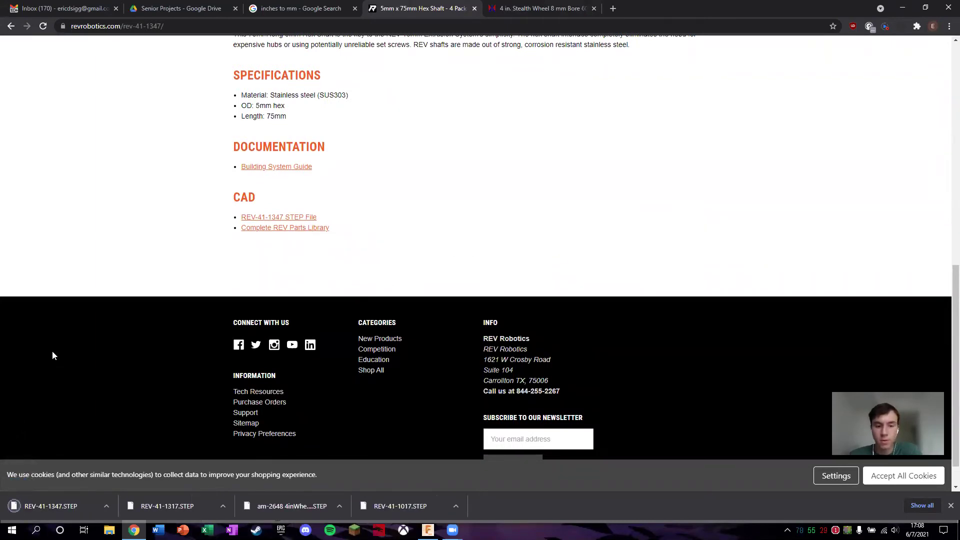
# Switch to Fusion 360 and upload the REV-41-1347, REV-41-1317 and am-2648 4inWheel 8mm Hub REV2 STEP files to the CAD Tutorial #3 folder.
pyautogui.hotkey('alt', 'Tab')
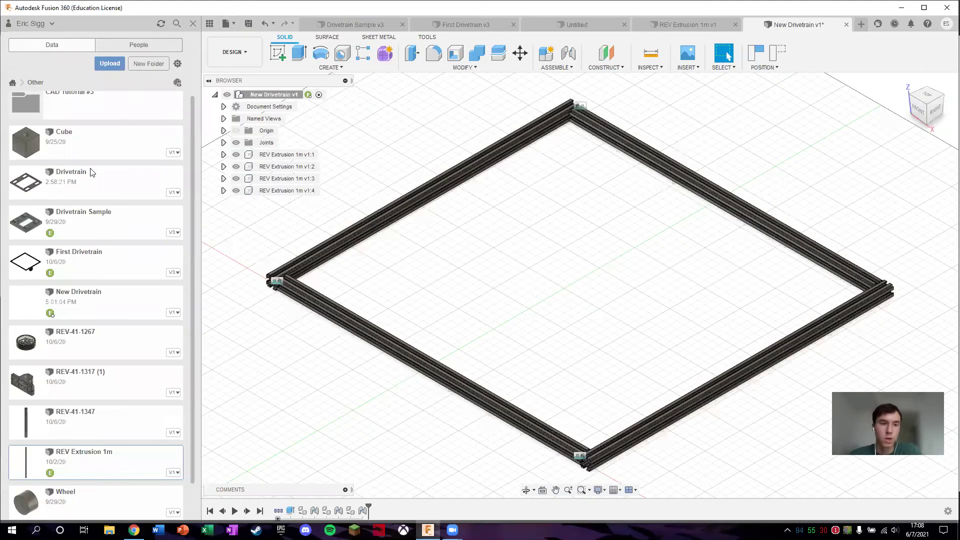
pyautogui.click(65, 105)
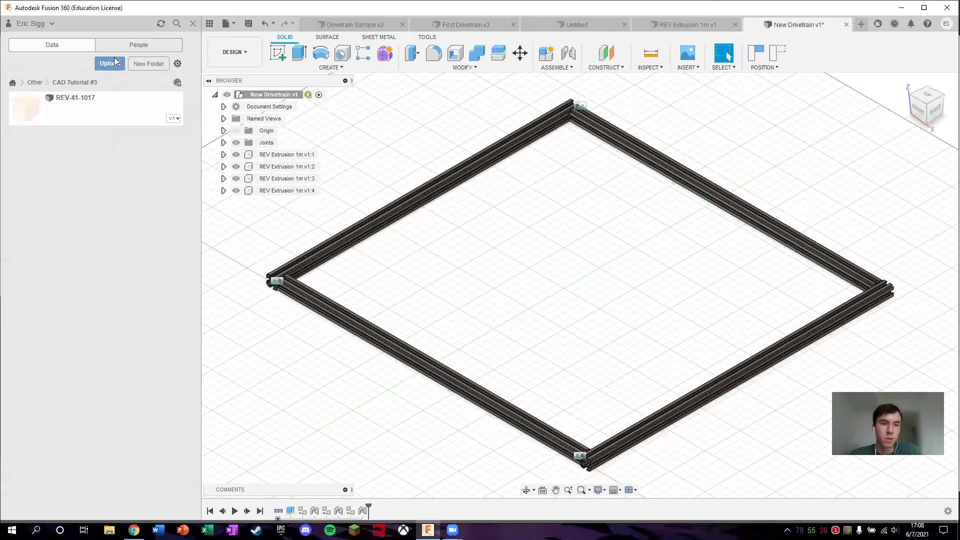
pyautogui.click(109, 63)
pyautogui.click(330, 249)
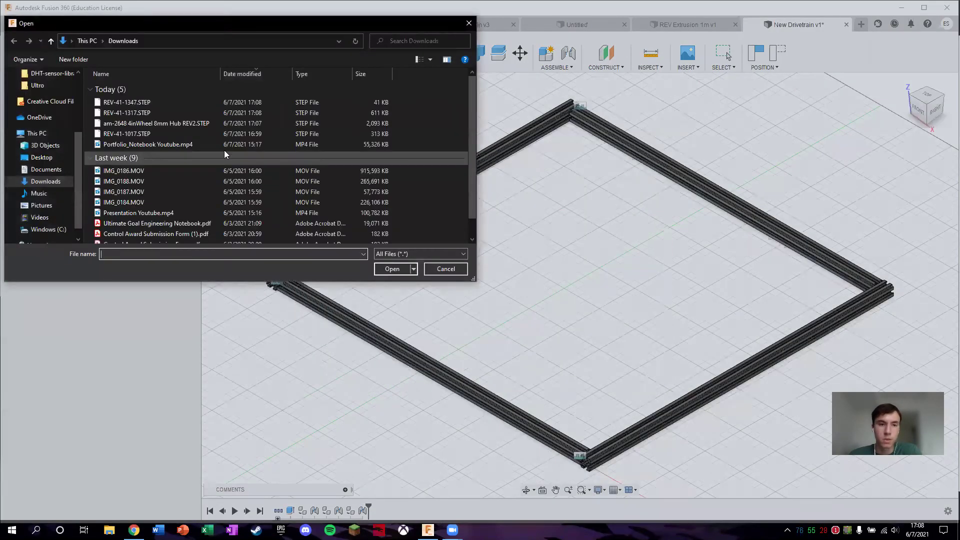
pyautogui.click(145, 123)
pyautogui.keyDown('shift'); pyautogui.click(138, 102); pyautogui.keyUp('shift')
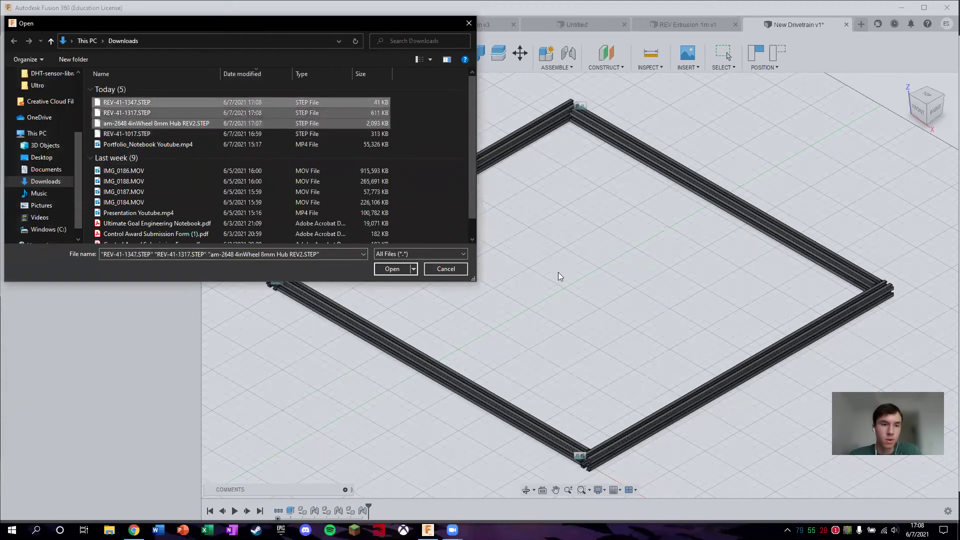
pyautogui.click(392, 269)
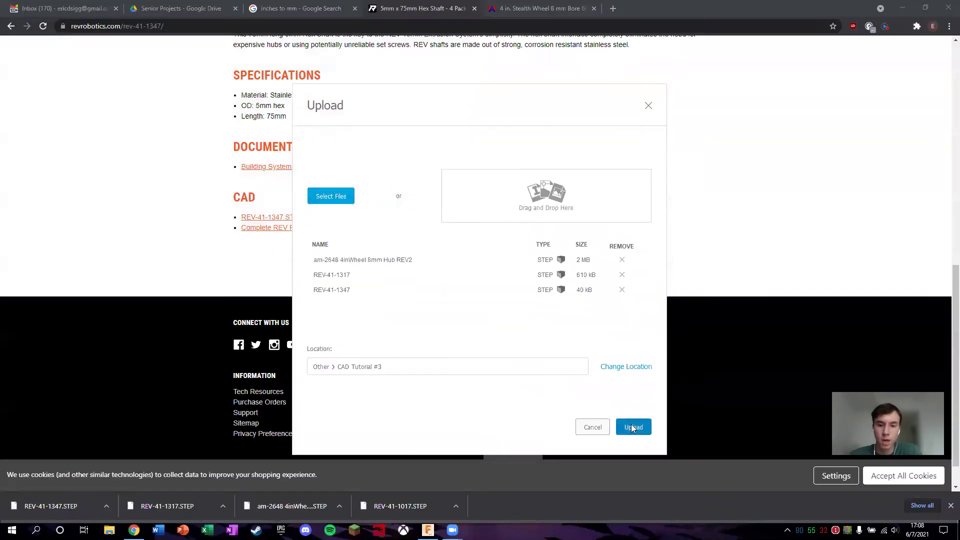
pyautogui.click(632, 427)
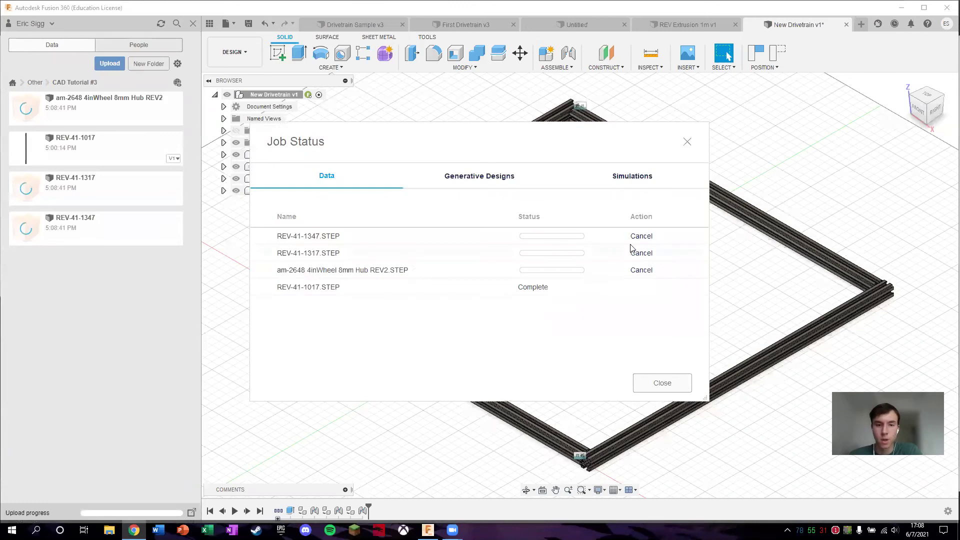
pyautogui.click(665, 384)
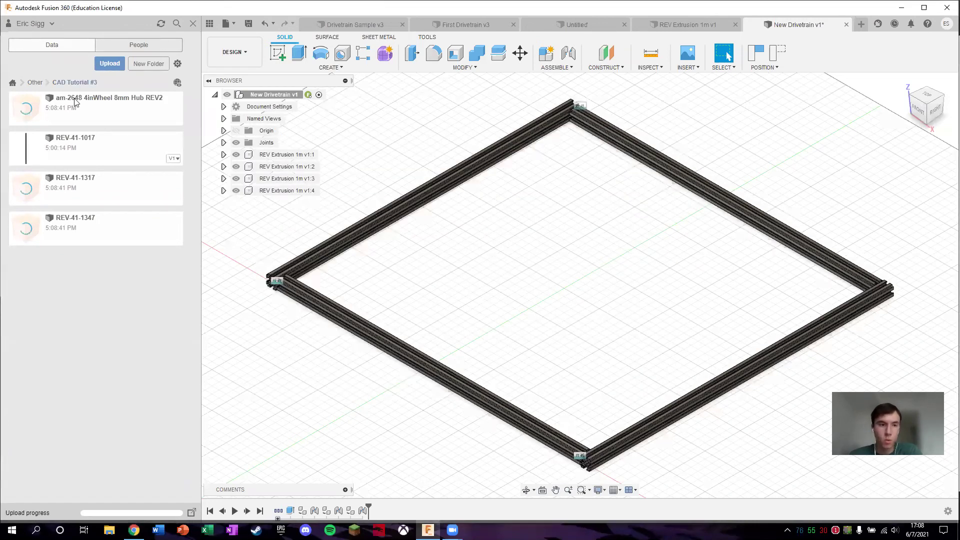
# Return to the Other project folder and open the REV-41-1317 (1) pillow block design.
pyautogui.click(35, 82)
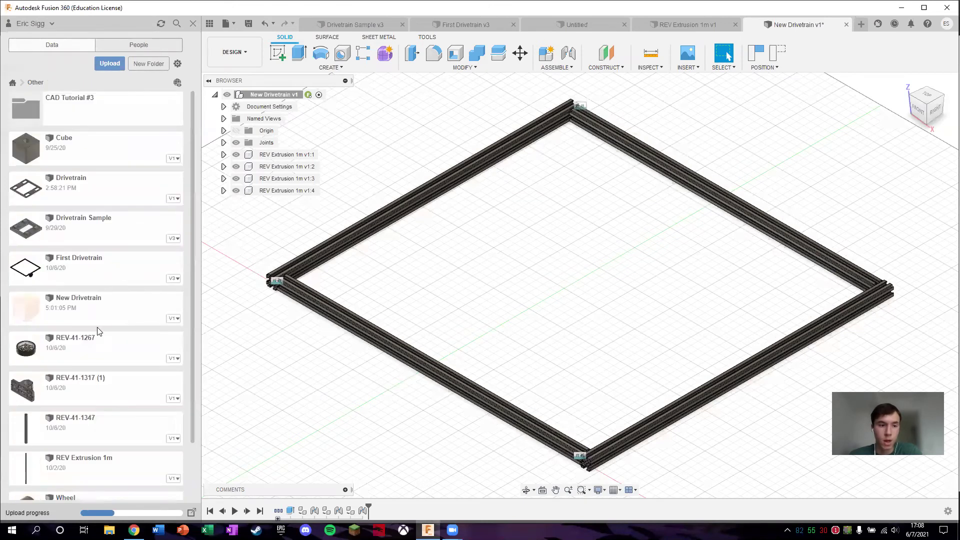
pyautogui.scroll(-4, 82, 345)
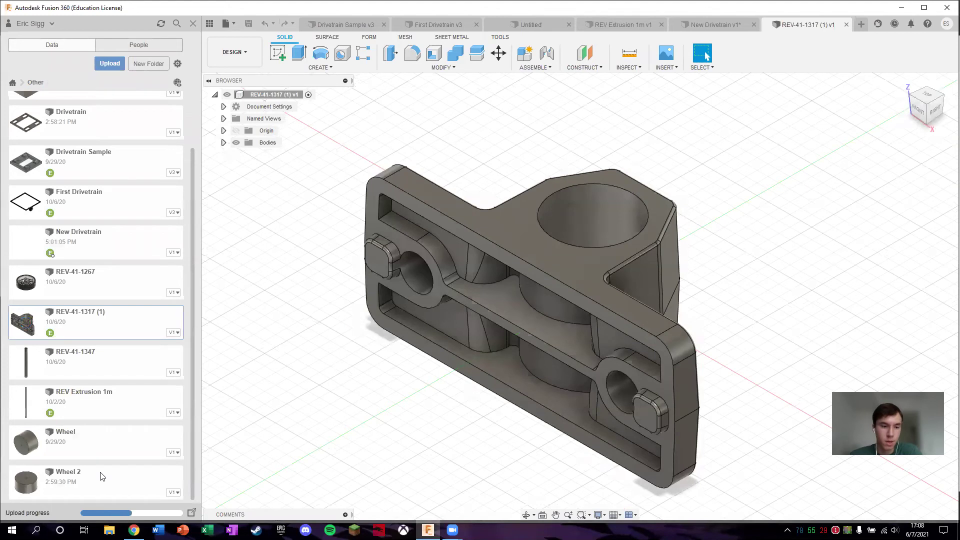
pyautogui.scroll(2, 92, 294)
pyautogui.scroll(-2, 82, 377)
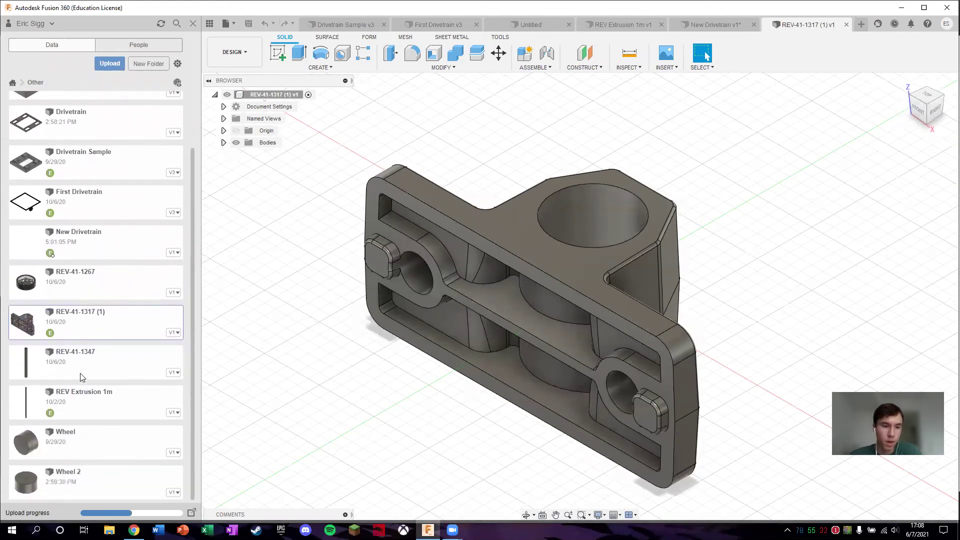
# Open the REV-41-1347 hex shaft design from the Other folder and check the upload progress in the CAD Tutorial #3 folder.
pyautogui.scroll(1, 90, 370)
pyautogui.doubleClick(100, 415)
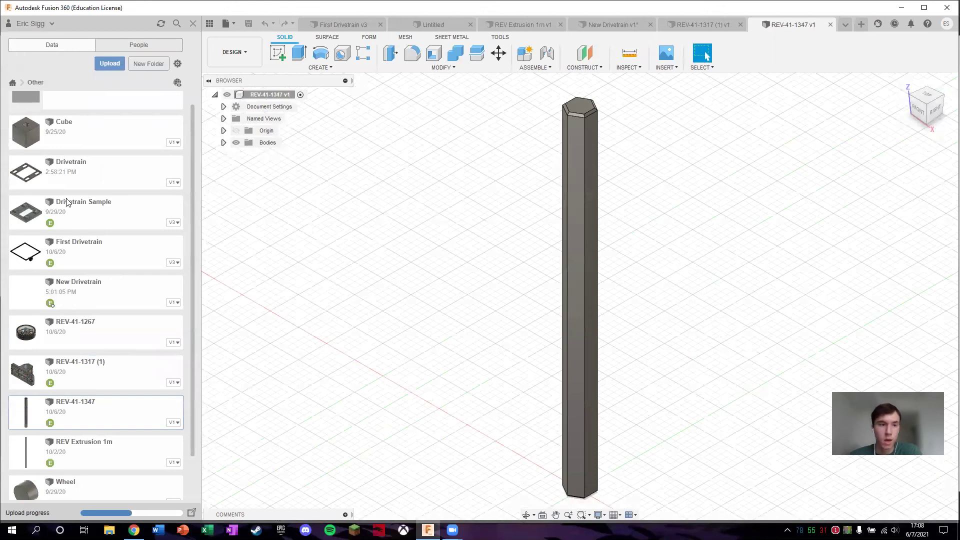
pyautogui.scroll(1, 71, 203)
pyautogui.click(91, 122)
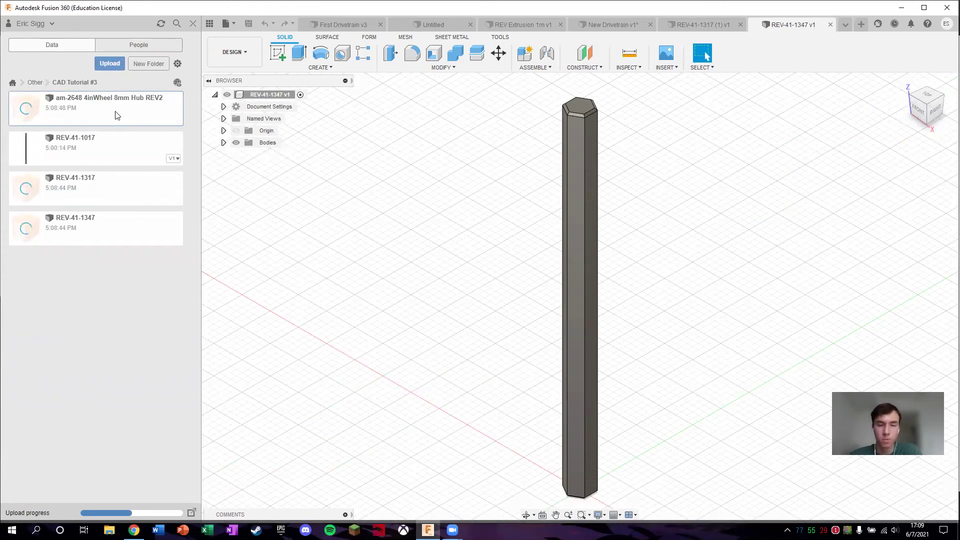
pyautogui.click(192, 513)
pyautogui.click(659, 389)
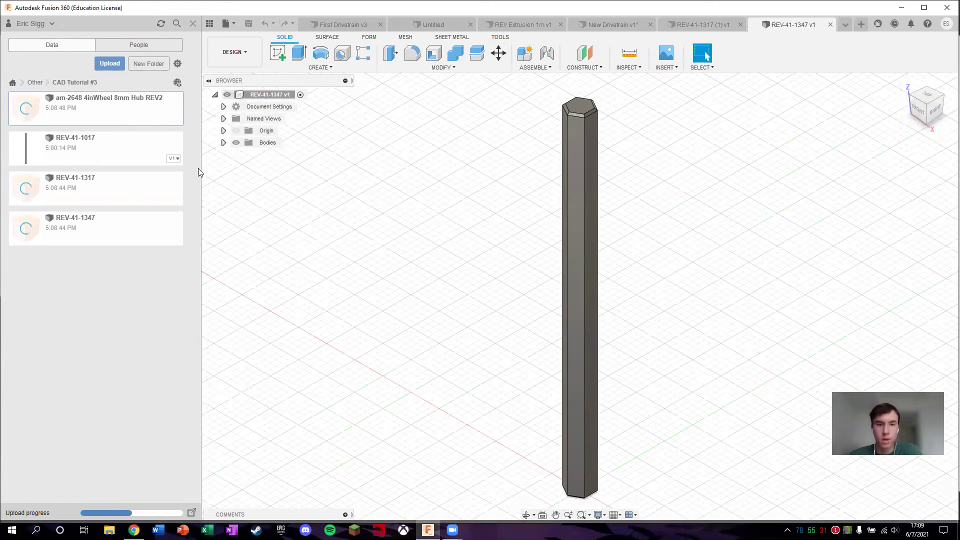
# Insert REV-41-1317 (1) from the Other folder into the New Drivetrain design, moved -50 mm in Y.
pyautogui.click(596, 24)
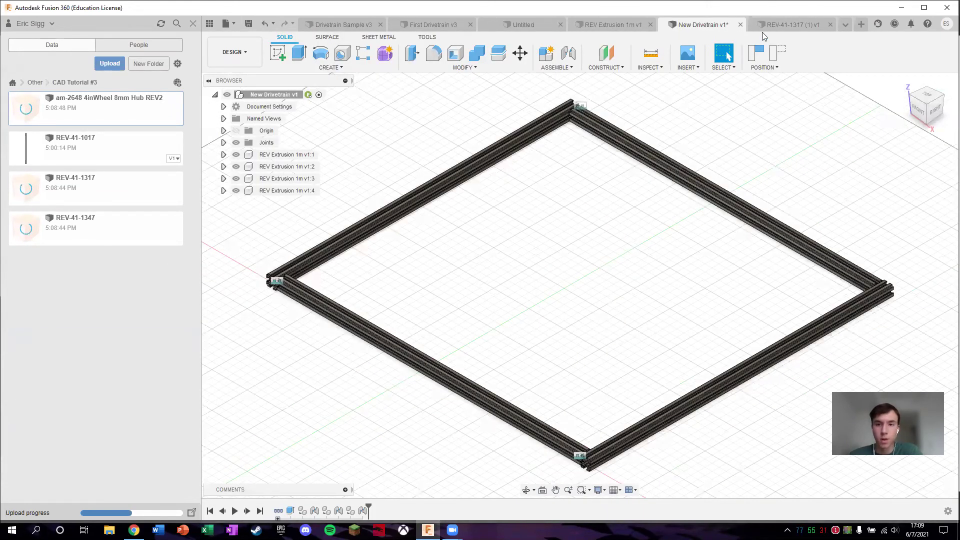
pyautogui.click(35, 82)
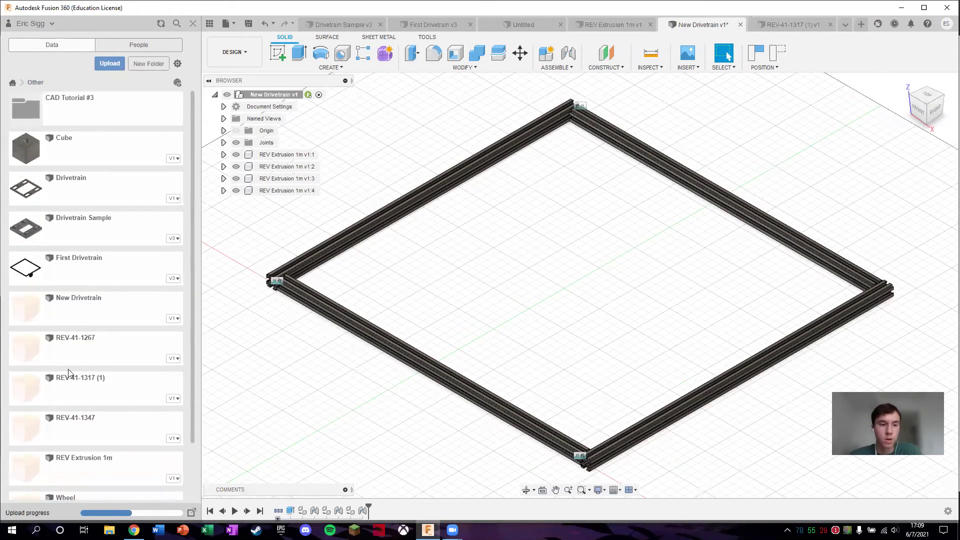
pyautogui.scroll(-5, 101, 402)
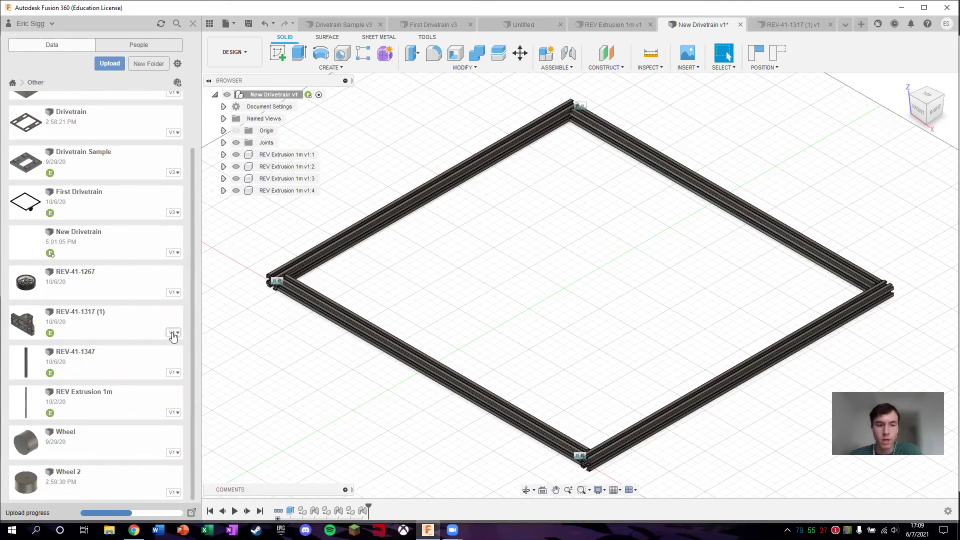
pyautogui.rightClick(91, 327)
pyautogui.click(97, 340)
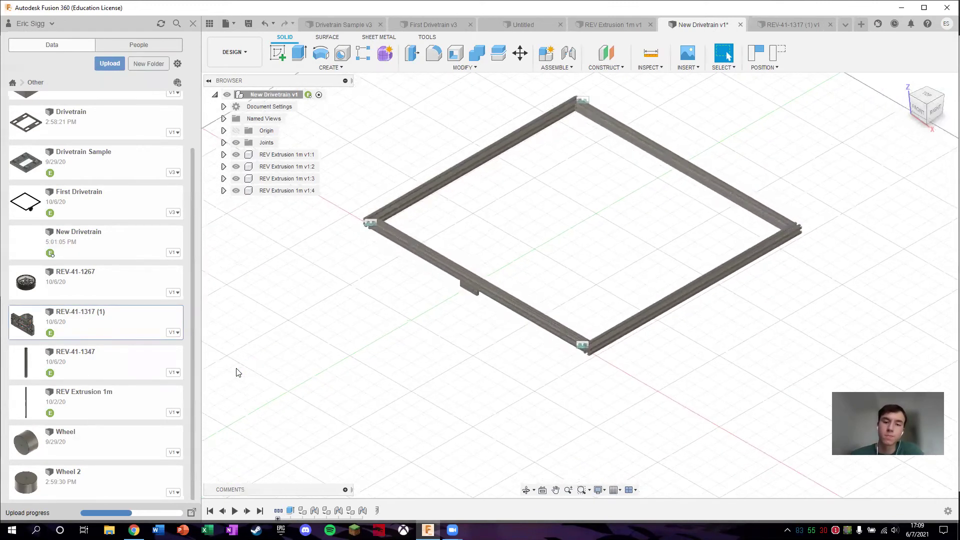
pyautogui.moveTo(492, 274); pyautogui.dragTo(466, 287)
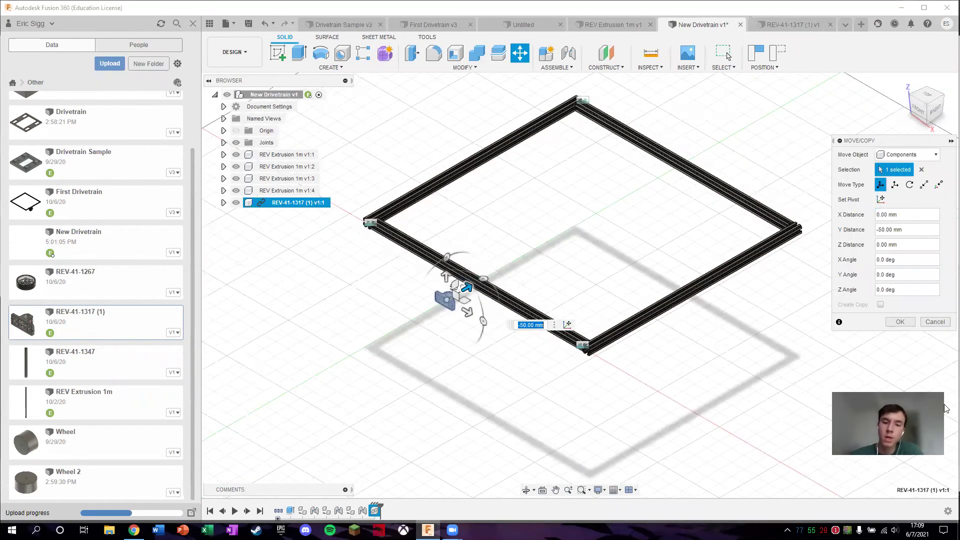
pyautogui.click(900, 322)
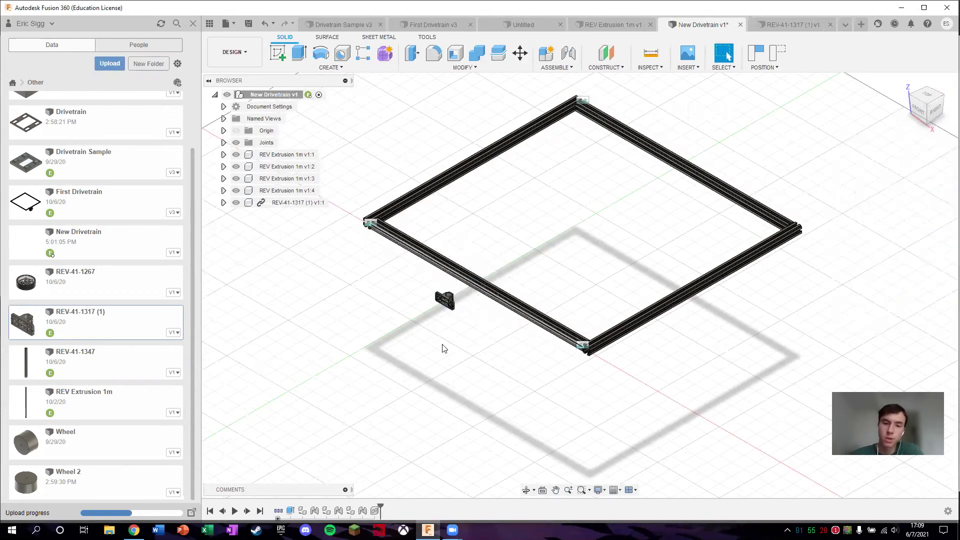
# Start a joint with its first origin on the pillow block's mounting face, at the outer end.
pyautogui.scroll(-3, 479, 375)
pyautogui.scroll(4, 477, 368)
pyautogui.scroll(4, 478, 368)
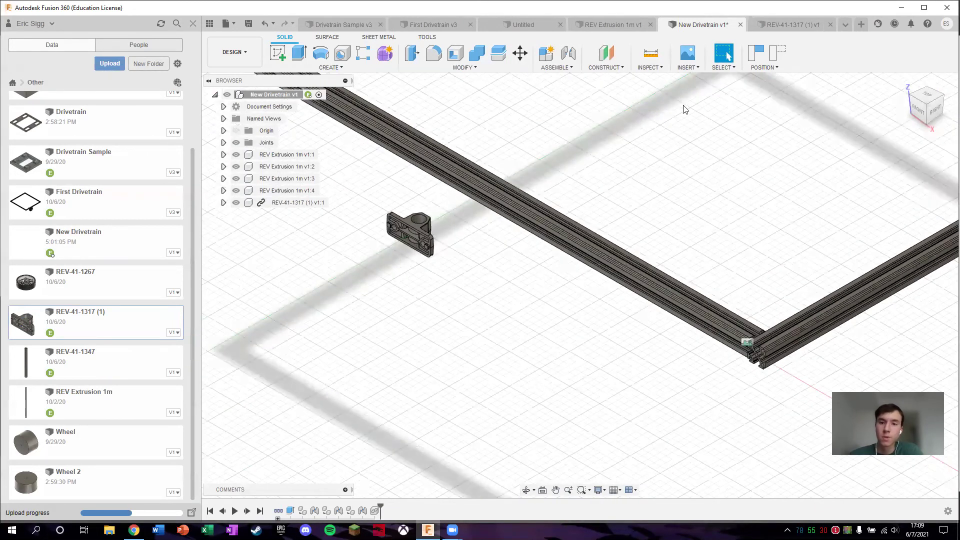
pyautogui.click(568, 53)
pyautogui.scroll(6, 365, 304)
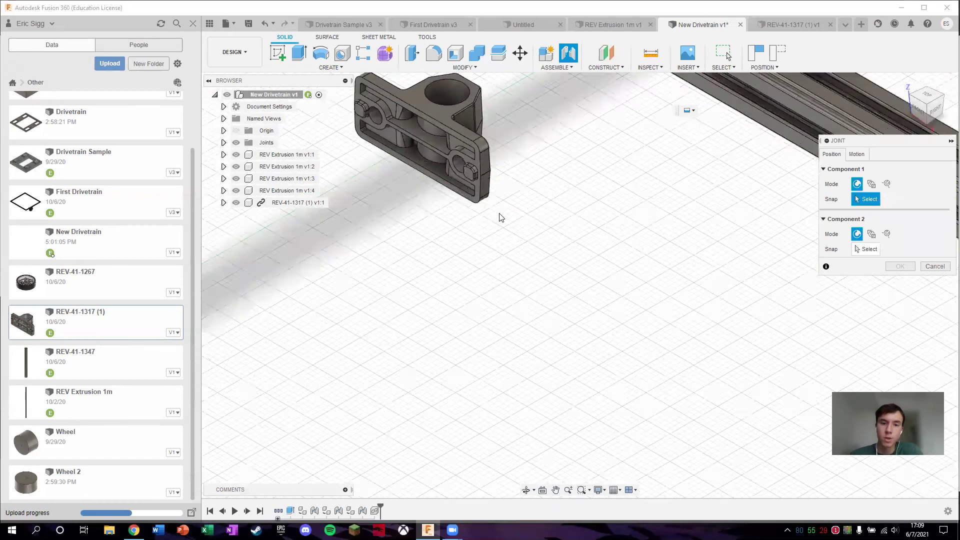
pyautogui.scroll(2, 450, 104)
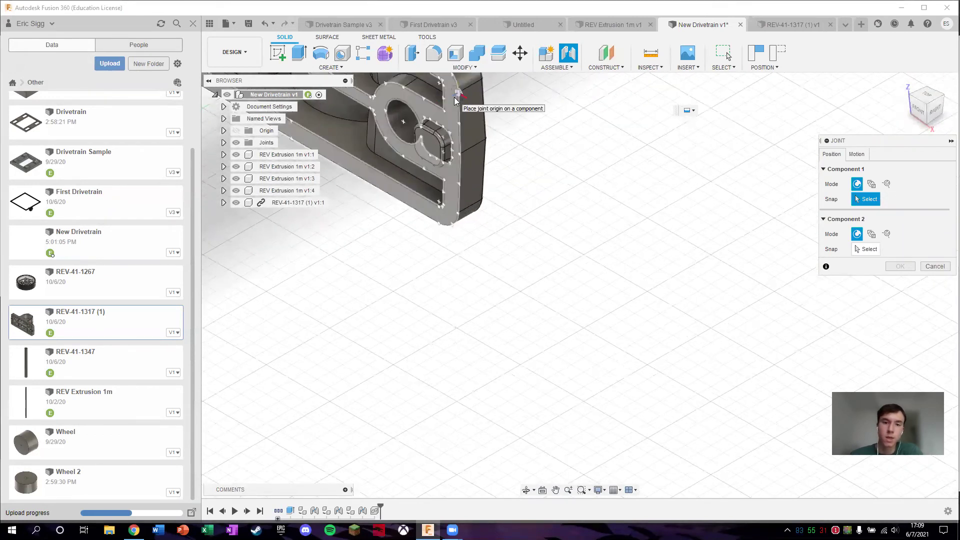
pyautogui.click(453, 102)
# Set the joint's second origin on the underside of REV Extrusion 1m v1:4, at the frame corner end.
pyautogui.scroll(-3, 518, 212)
pyautogui.scroll(-5, 518, 213)
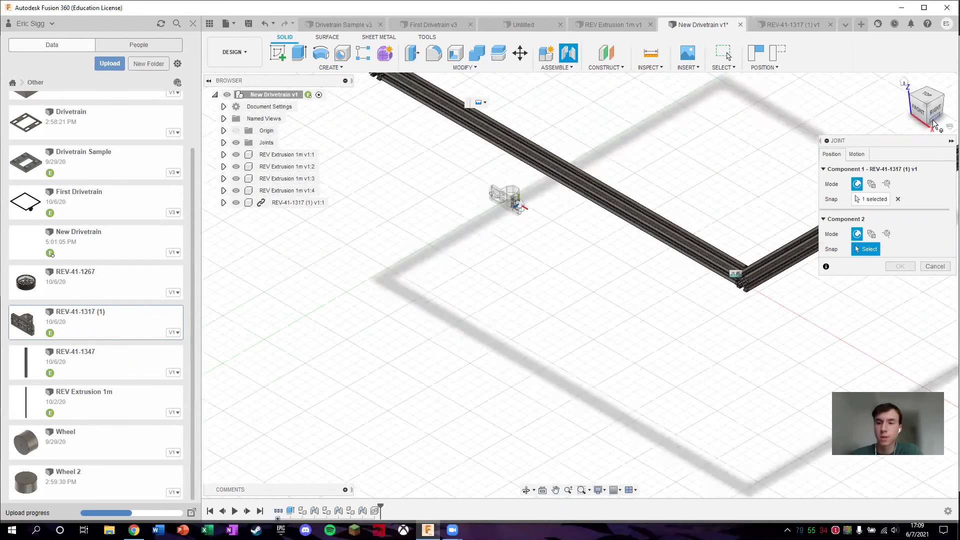
pyautogui.moveTo(923, 100); pyautogui.dragTo(929, 116)
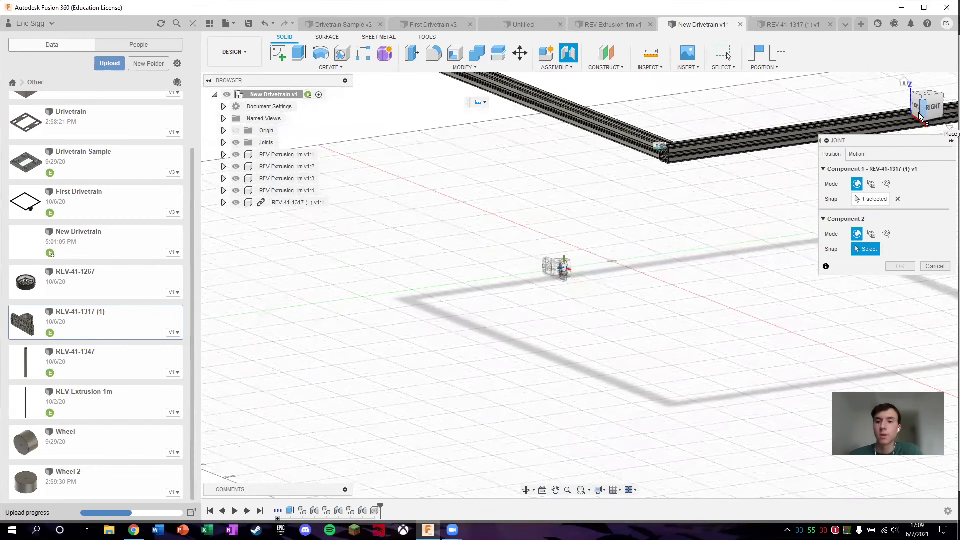
pyautogui.moveTo(715, 249); pyautogui.dragTo(594, 375, button='middle')
pyautogui.keyDown('shift'); pyautogui.moveTo(579, 283); pyautogui.dragTo(553, 245, button='middle'); pyautogui.keyUp('shift')
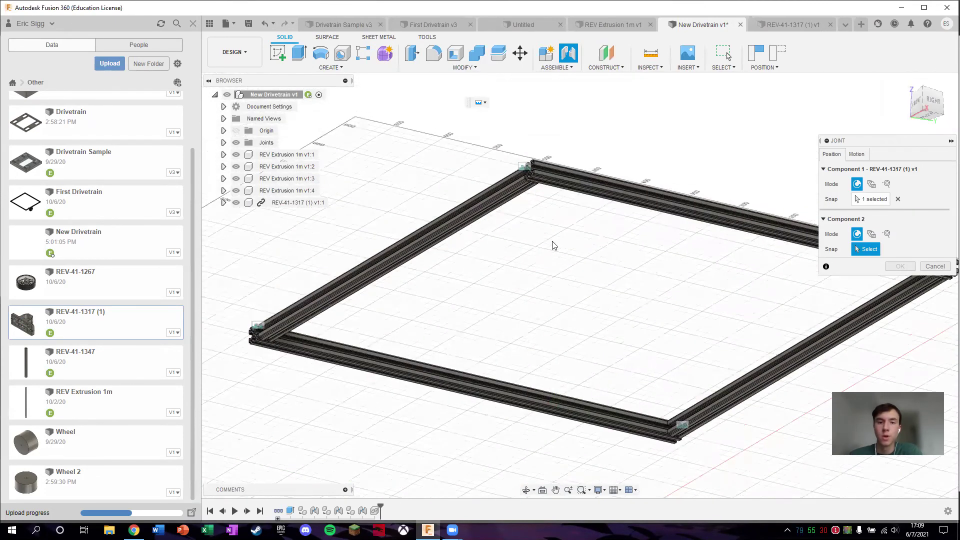
pyautogui.scroll(6, 496, 143)
pyautogui.scroll(3, 470, 146)
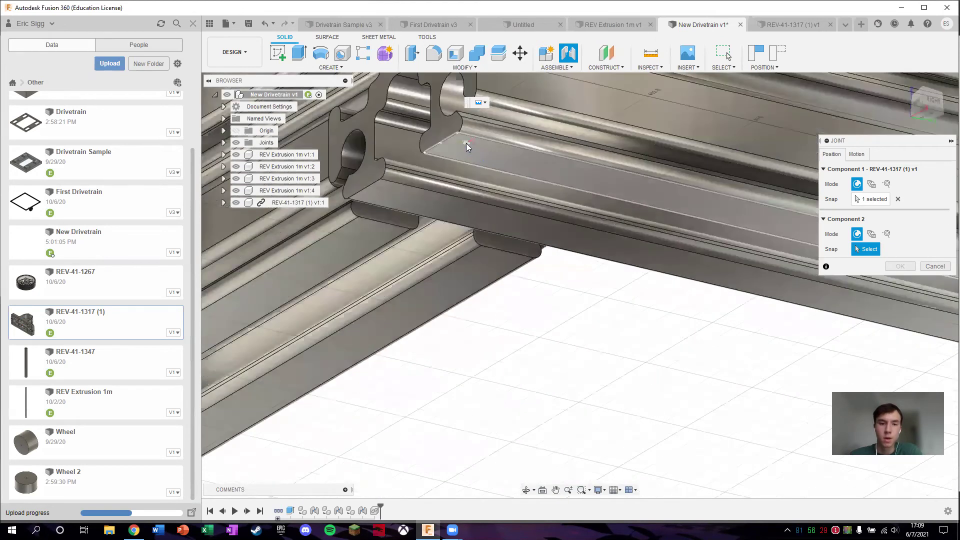
pyautogui.click(460, 144)
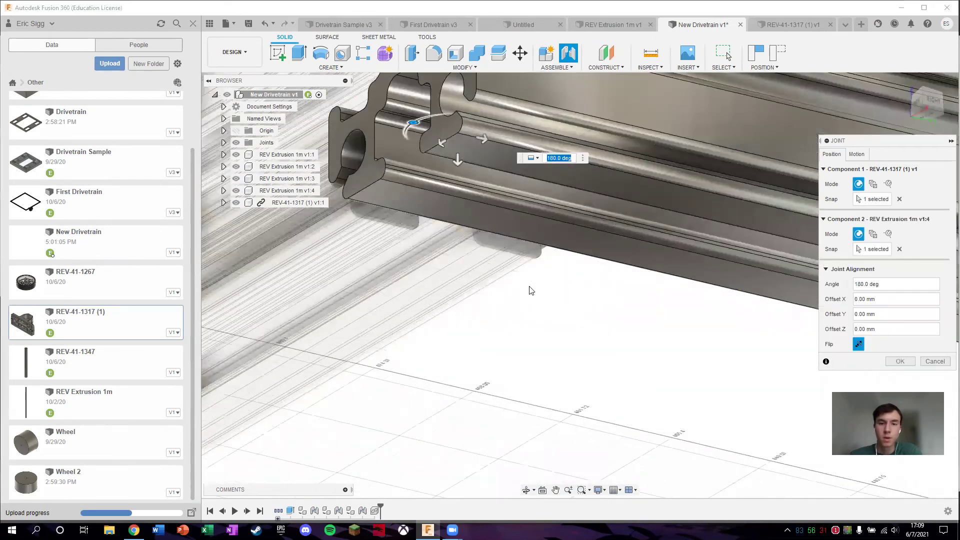
# Rotate the pillow block joint alignment to 270 degrees so the block lies along the extrusion.
pyautogui.scroll(-8, 531, 290)
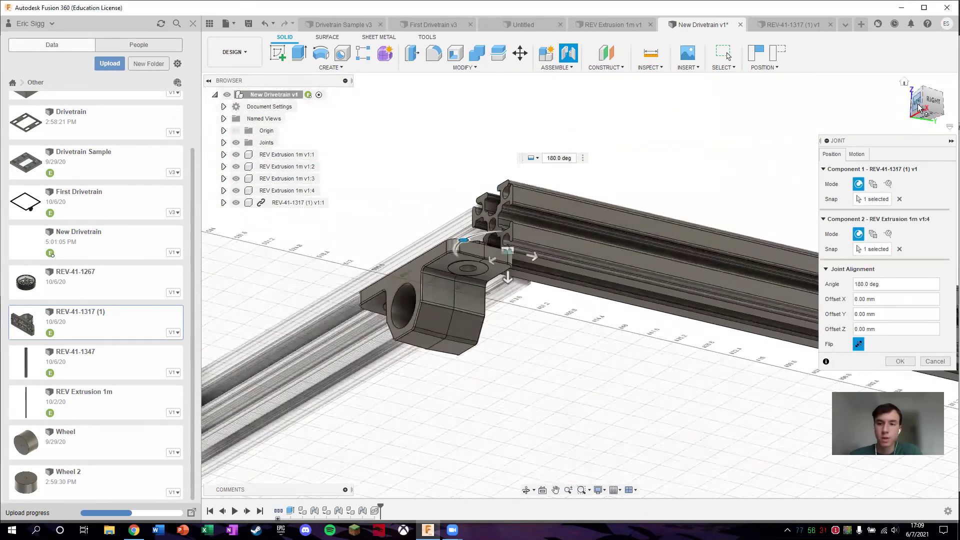
pyautogui.click(919, 108)
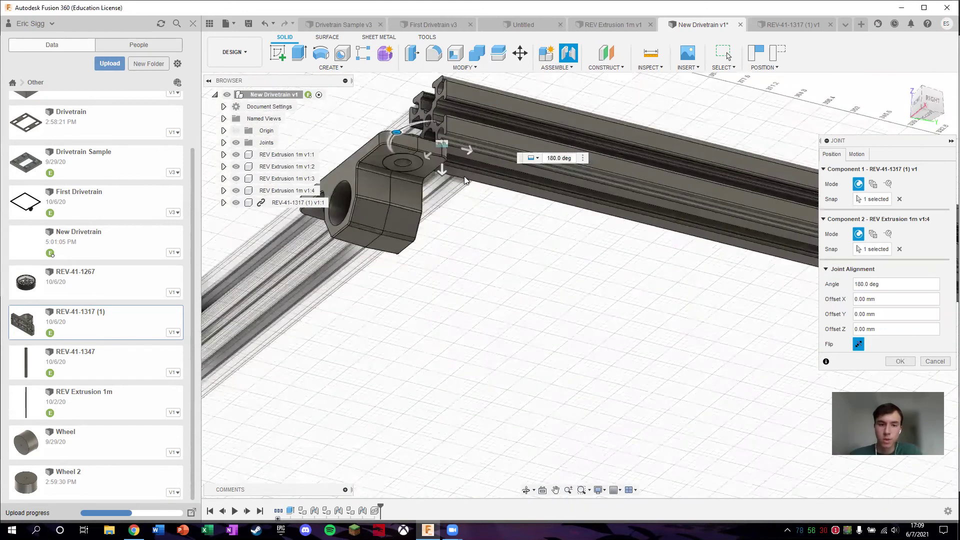
pyautogui.moveTo(398, 127); pyautogui.dragTo(383, 197)
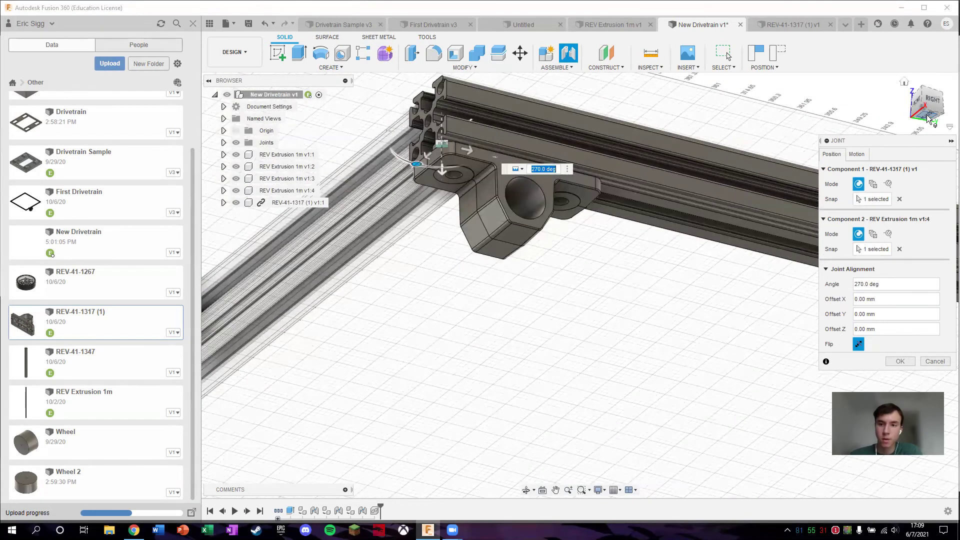
# Offset the pillow block 80 mm in Y along the extrusion from the frame corner and finish the joint.
pyautogui.click(929, 119)
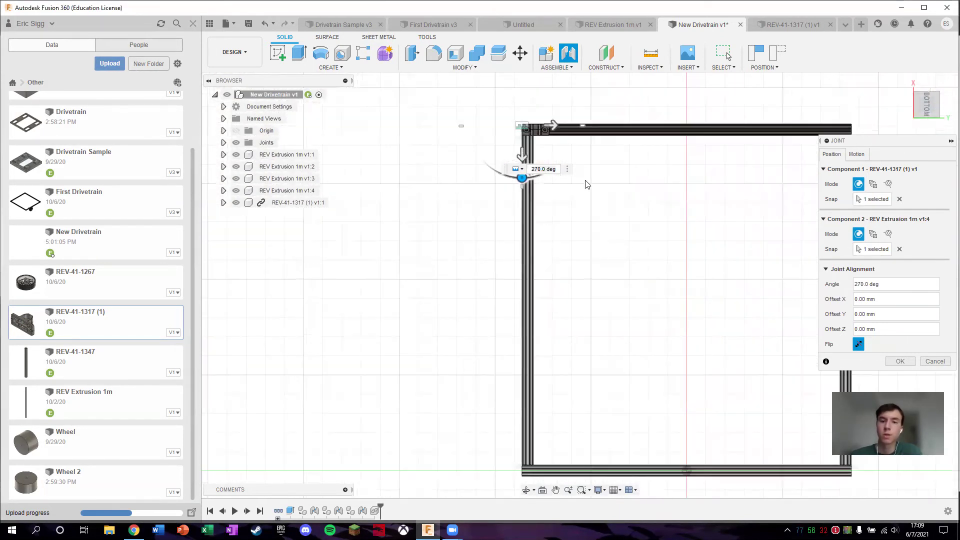
pyautogui.scroll(5, 539, 253)
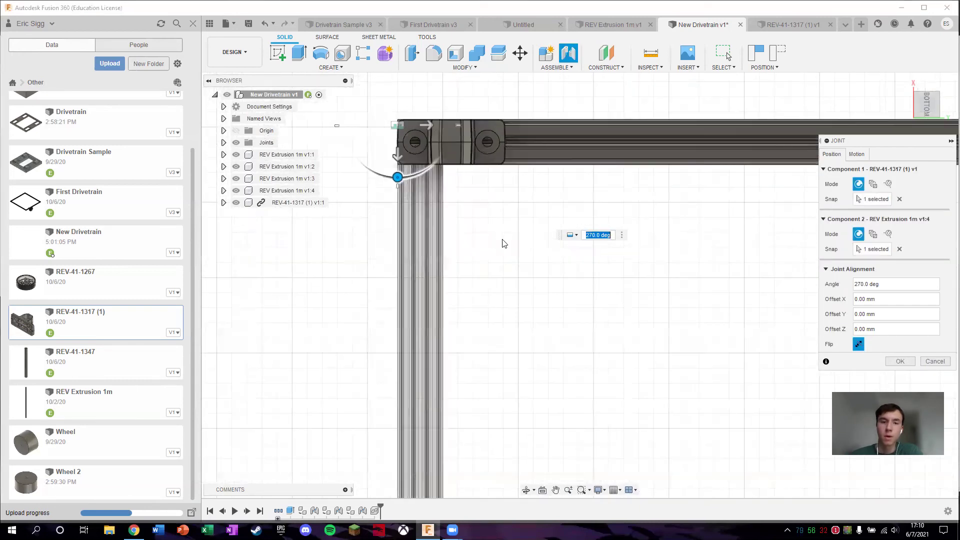
pyautogui.scroll(1, 475, 228)
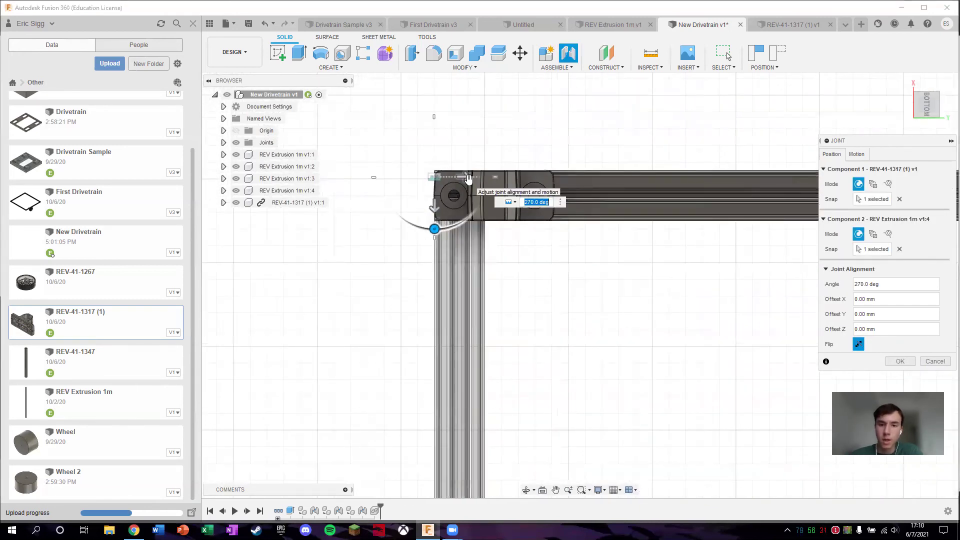
pyautogui.moveTo(468, 177); pyautogui.dragTo(673, 203)
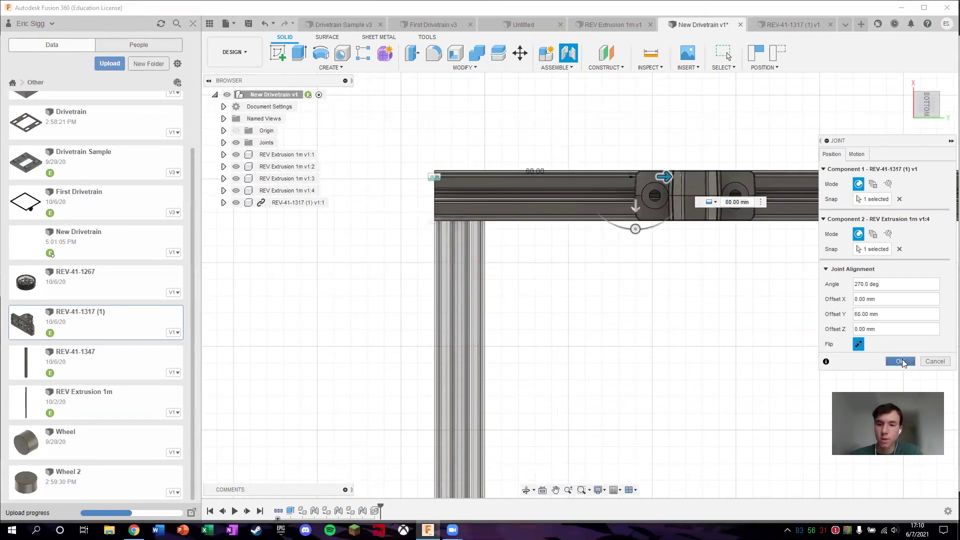
pyautogui.click(902, 362)
# Insert the REV-41-1347 hex shaft from the Other folder into the drivetrain, moved -75 mm in Y.
pyautogui.click(904, 82)
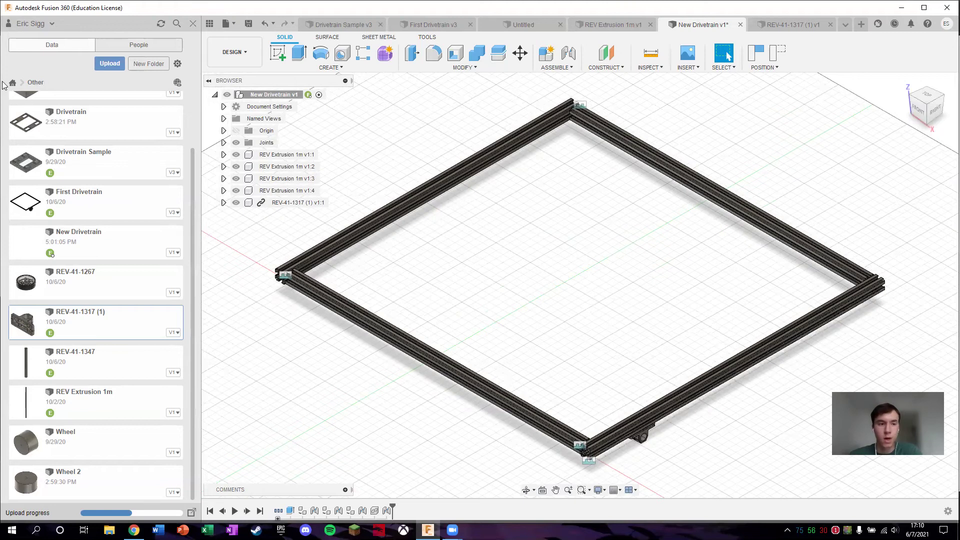
pyautogui.scroll(3, 96, 207)
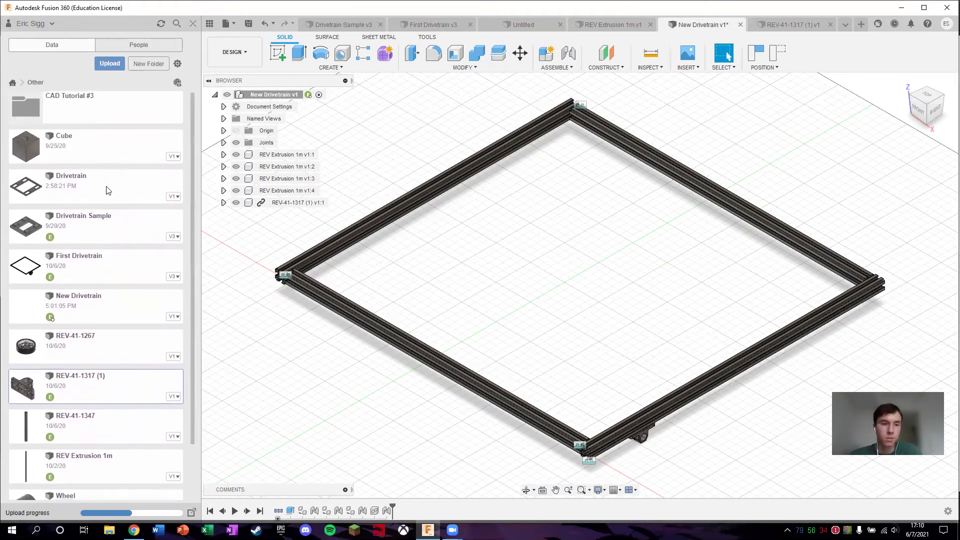
pyautogui.scroll(-3, 121, 370)
pyautogui.rightClick(106, 353)
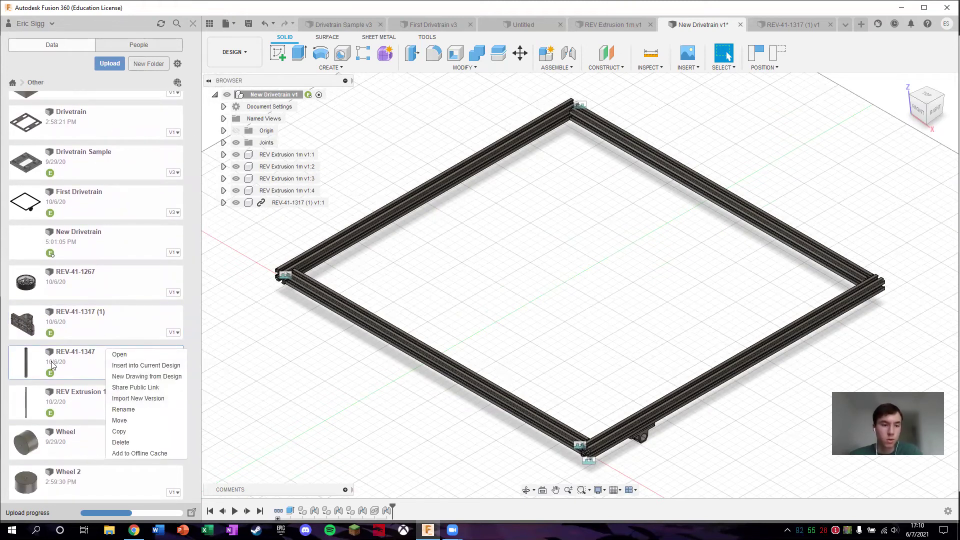
pyautogui.click(144, 365)
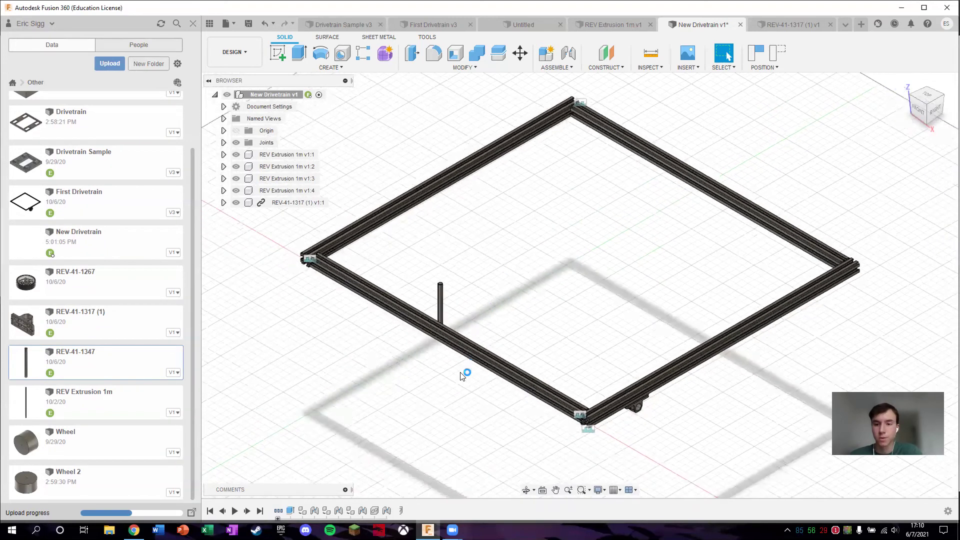
pyautogui.moveTo(490, 250); pyautogui.dragTo(453, 276)
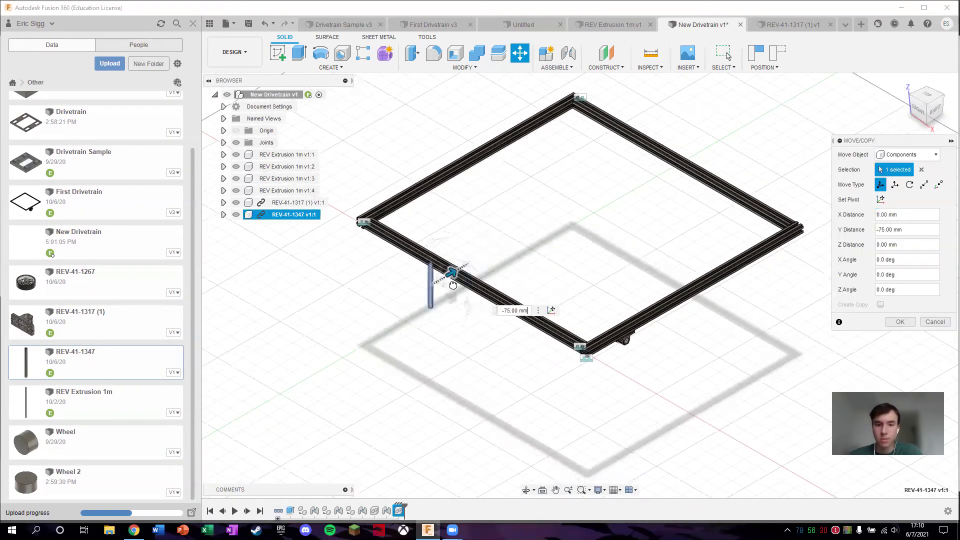
pyautogui.click(901, 322)
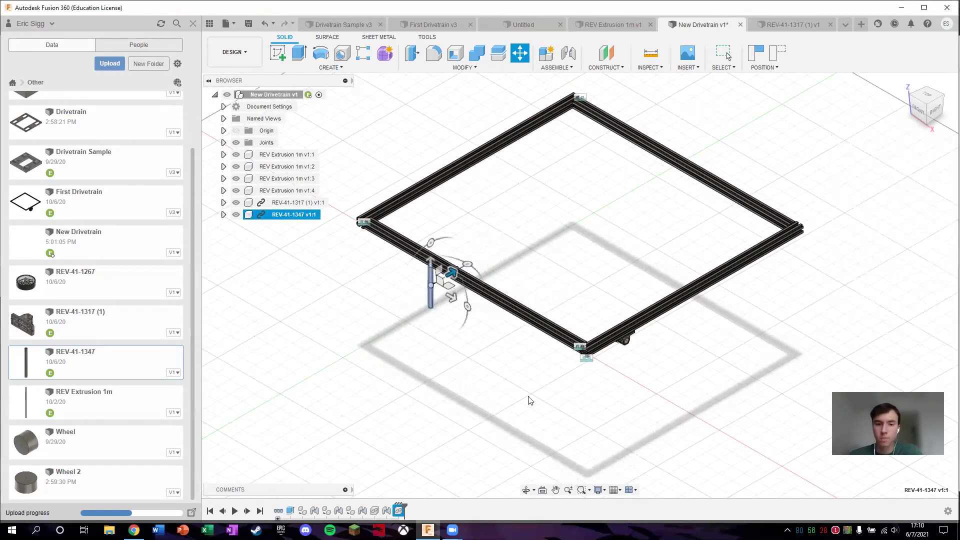
# Start a joint from the hex shaft's upper end face centre to the bore of the REV-41-1317 pillow block.
pyautogui.click(570, 56)
pyautogui.scroll(5, 407, 308)
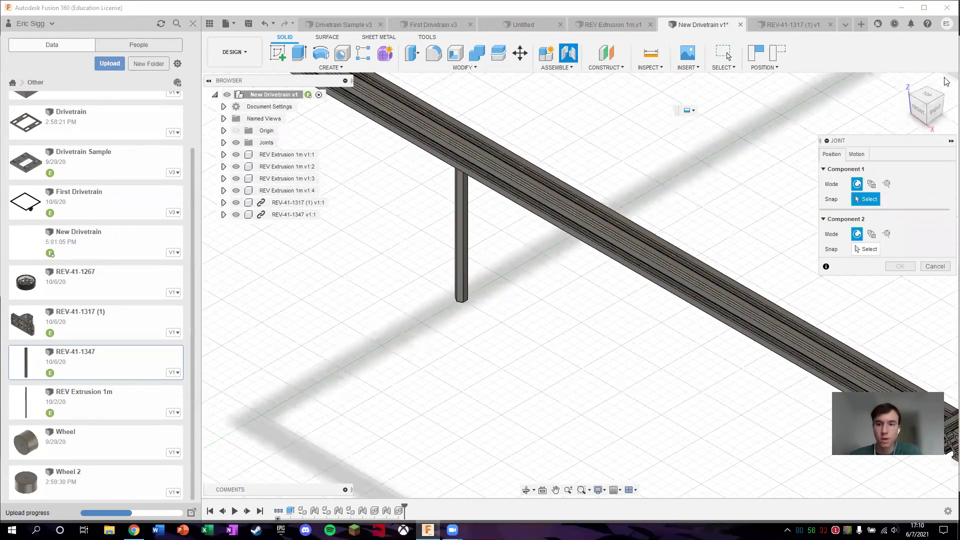
pyautogui.keyDown('shift'); pyautogui.moveTo(800, 175); pyautogui.dragTo(587, 120, button='middle'); pyautogui.keyUp('shift')
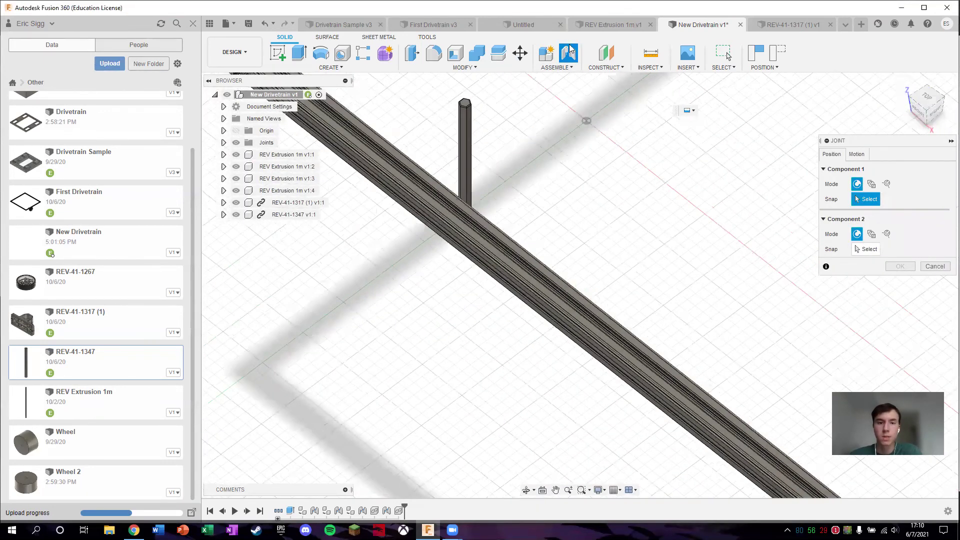
pyautogui.scroll(5, 484, 99)
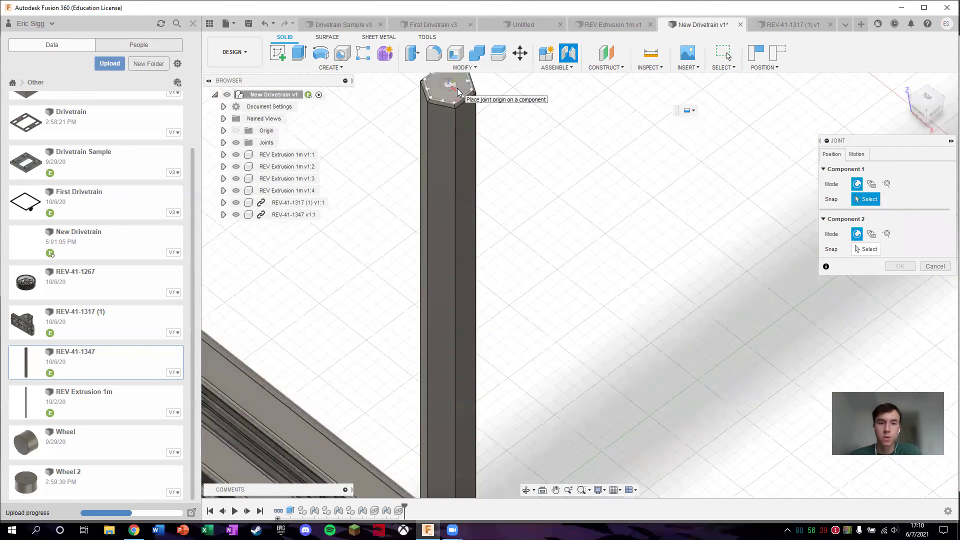
pyautogui.click(458, 91)
pyautogui.scroll(-5, 457, 99)
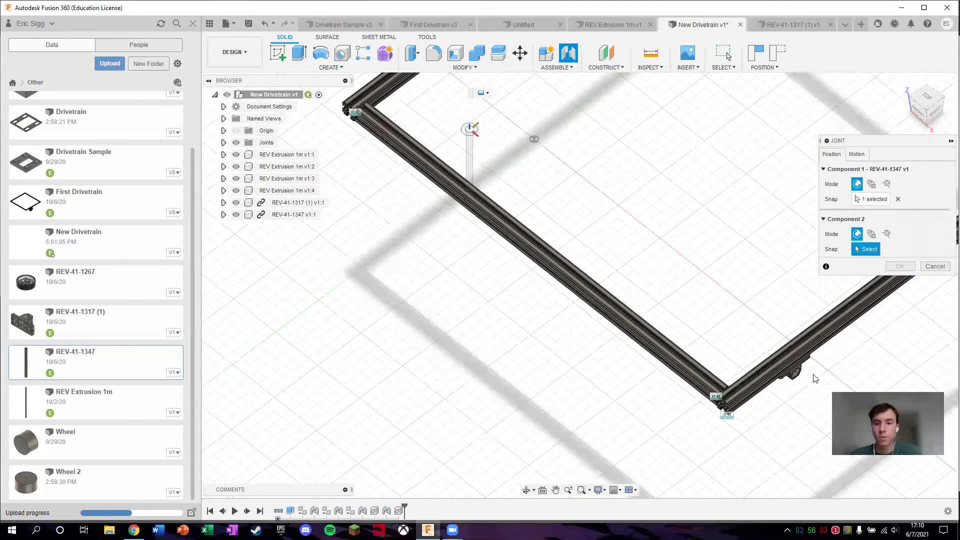
pyautogui.scroll(2, 798, 380)
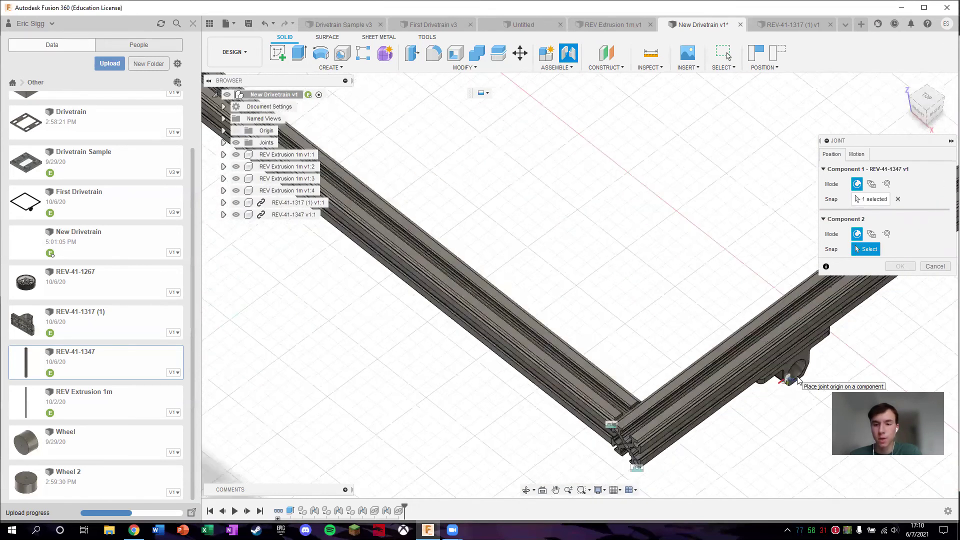
pyautogui.click(800, 377)
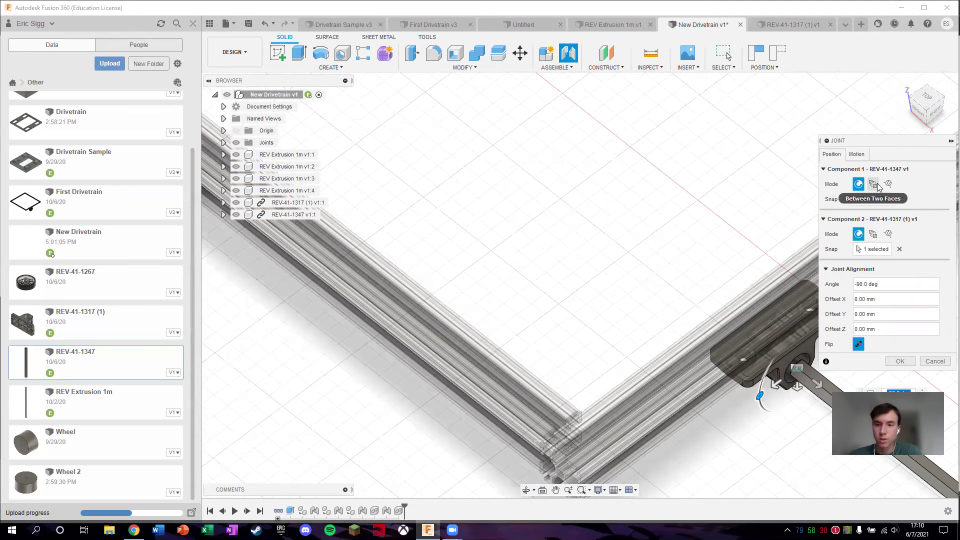
# Set the shaft joint's motion to Revolute about the Z axis.
pyautogui.click(856, 155)
pyautogui.click(832, 154)
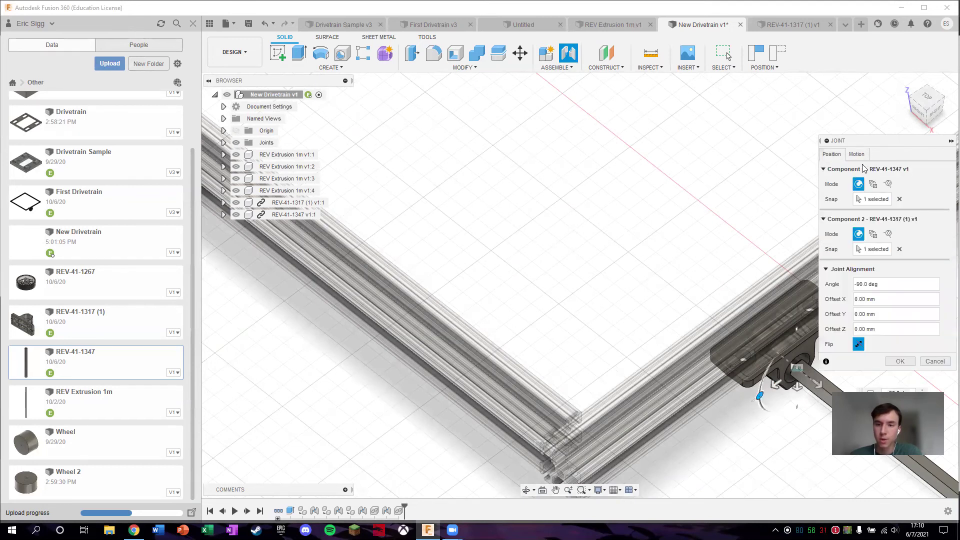
pyautogui.click(856, 154)
pyautogui.click(871, 169)
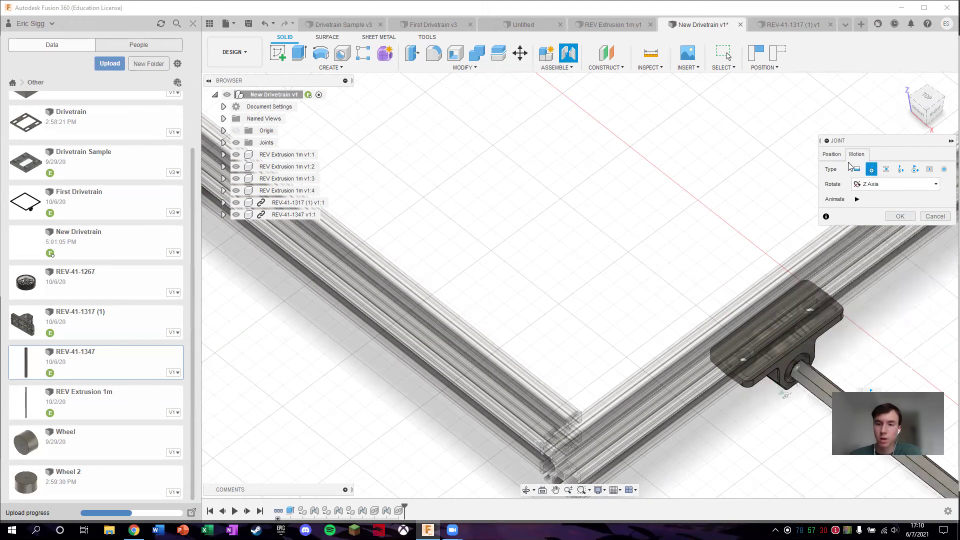
# Offset the hex shaft -35 mm in Z through the pillow block and finish the joint.
pyautogui.click(832, 154)
pyautogui.moveTo(817, 382); pyautogui.dragTo(724, 314)
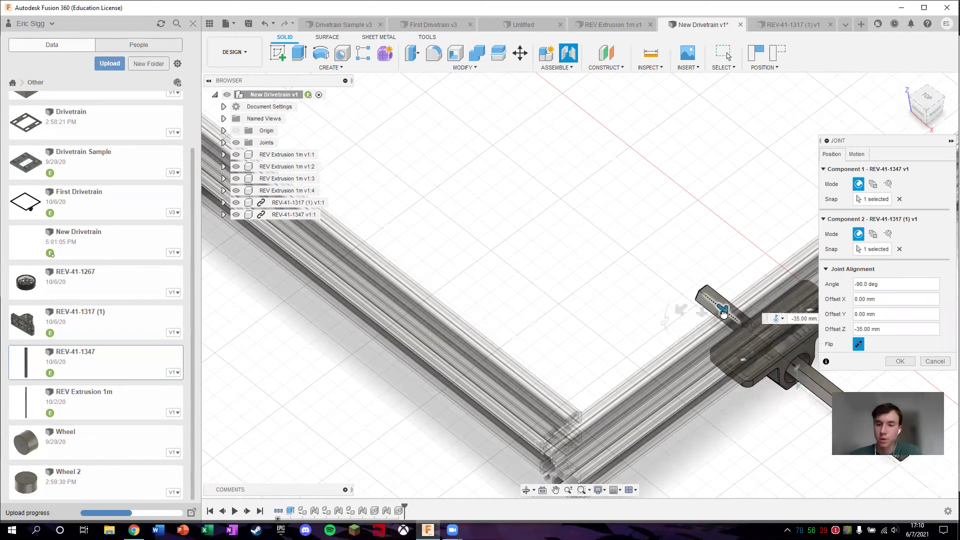
pyautogui.click(898, 361)
pyautogui.scroll(5, 797, 476)
pyautogui.moveTo(925, 103); pyautogui.dragTo(931, 105)
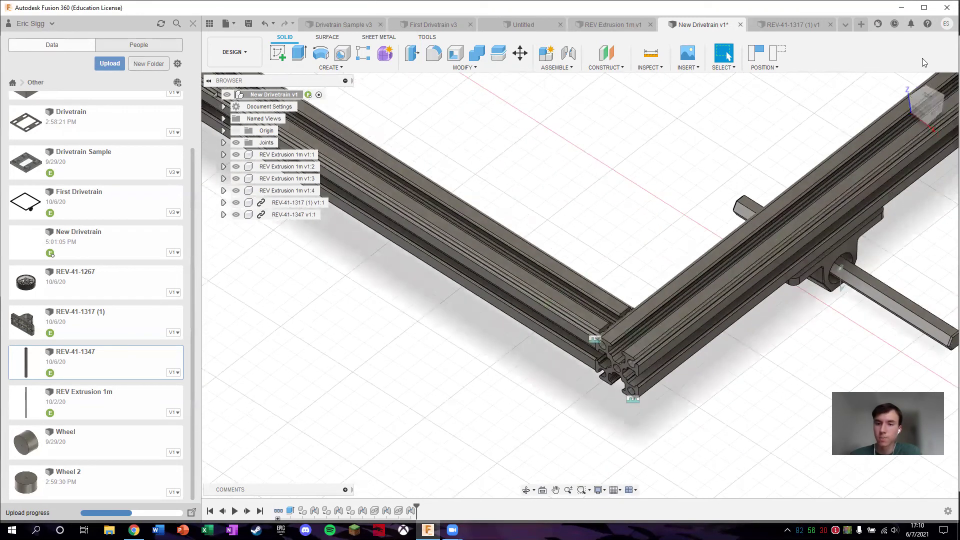
# Open the am-2648 4inWheel 8mm Hub REV2 design from the CAD Tutorial #3 folder and examine its hub.
pyautogui.scroll(4, 820, 376)
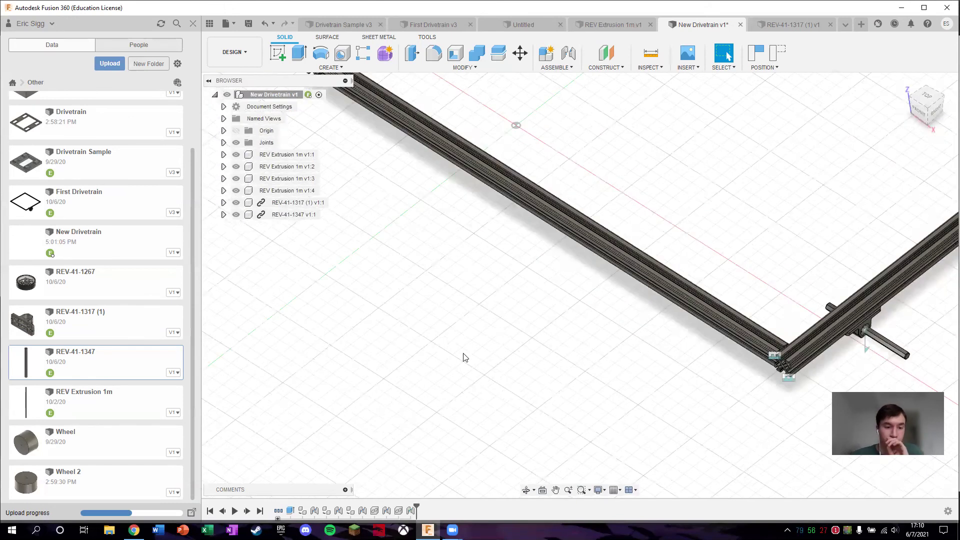
pyautogui.scroll(3, 150, 188)
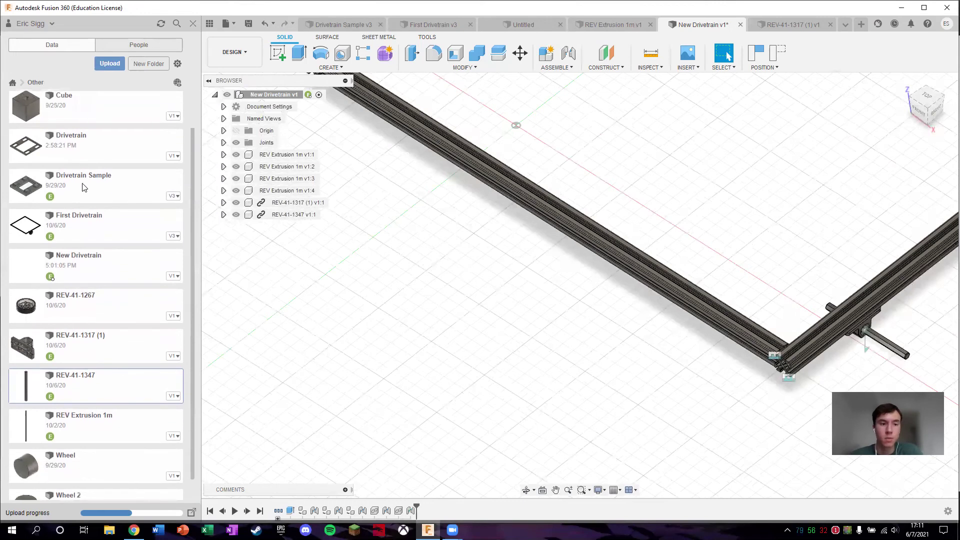
pyautogui.click(85, 125)
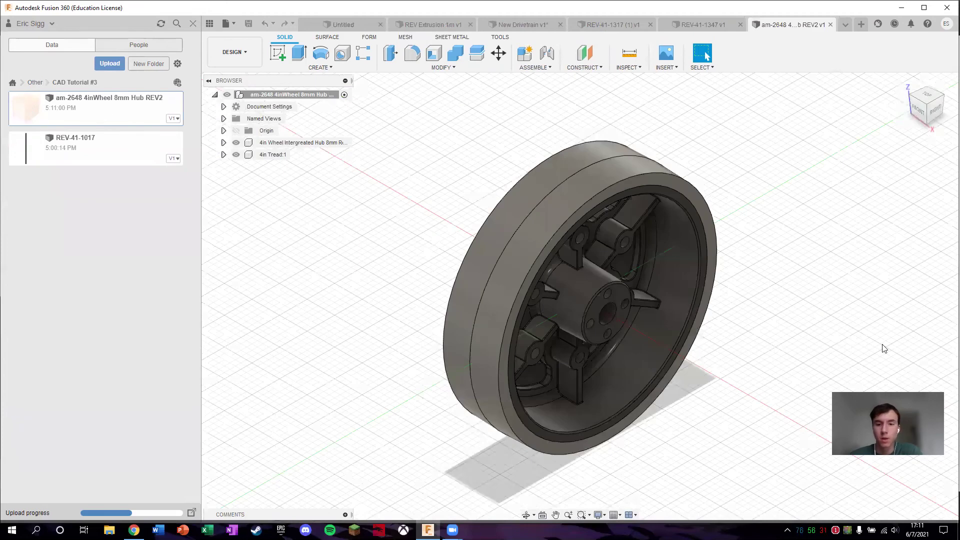
pyautogui.moveTo(932, 102)
pyautogui.mouseDown()
pyautogui.moveTo(947, 99)
pyautogui.moveTo(930, 92)
pyautogui.mouseUp()
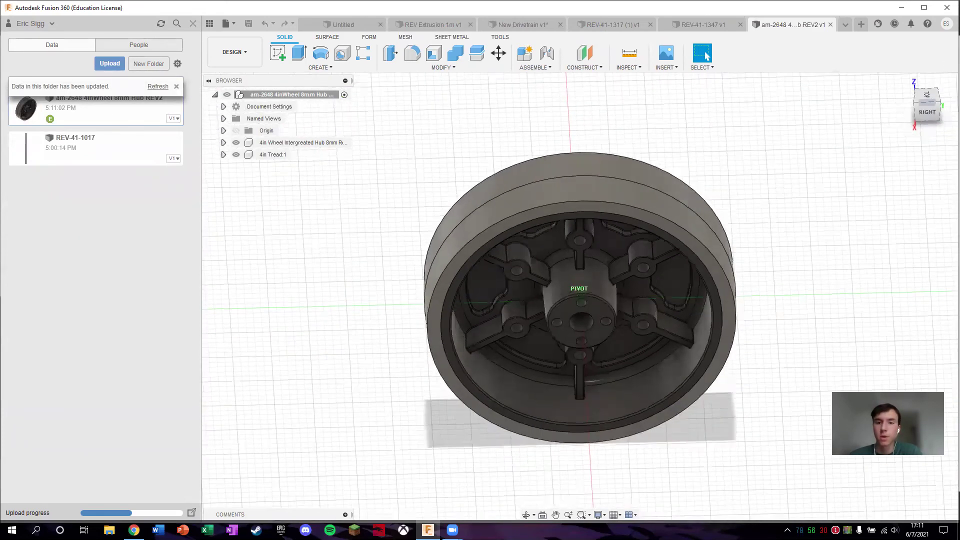
pyautogui.click(913, 85)
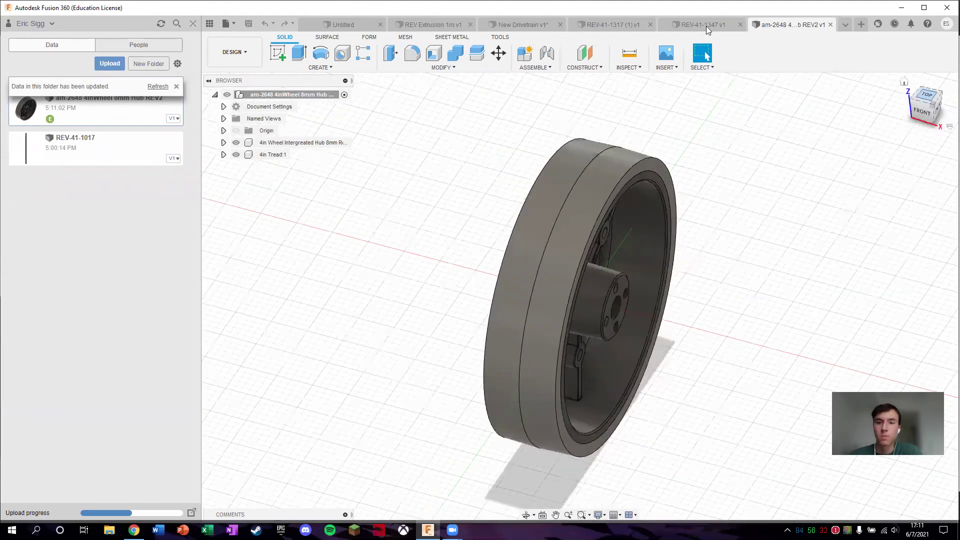
# Return to the New Drivetrain design and insert the am-2648 4inWheel 8mm Hub REV2 wheel at its default position.
pyautogui.click(515, 25)
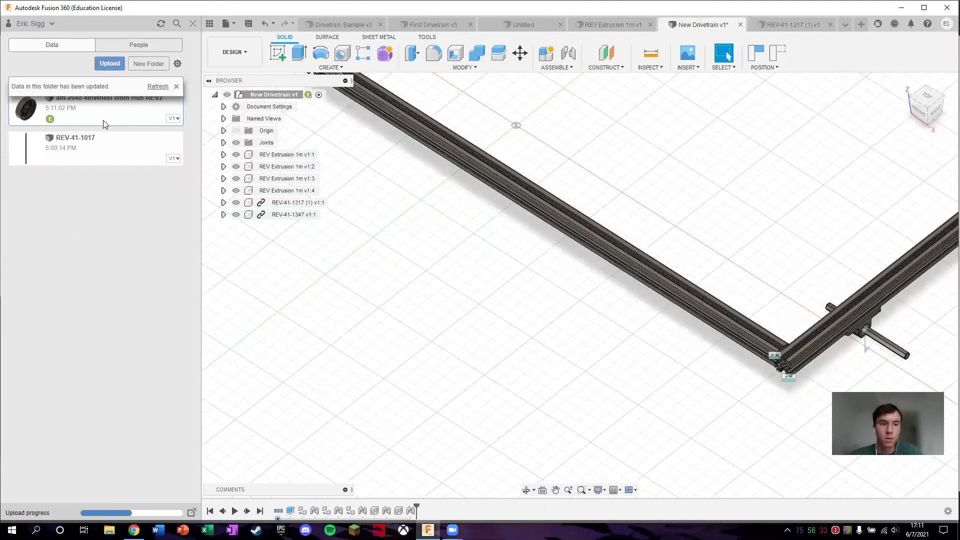
pyautogui.rightClick(77, 106)
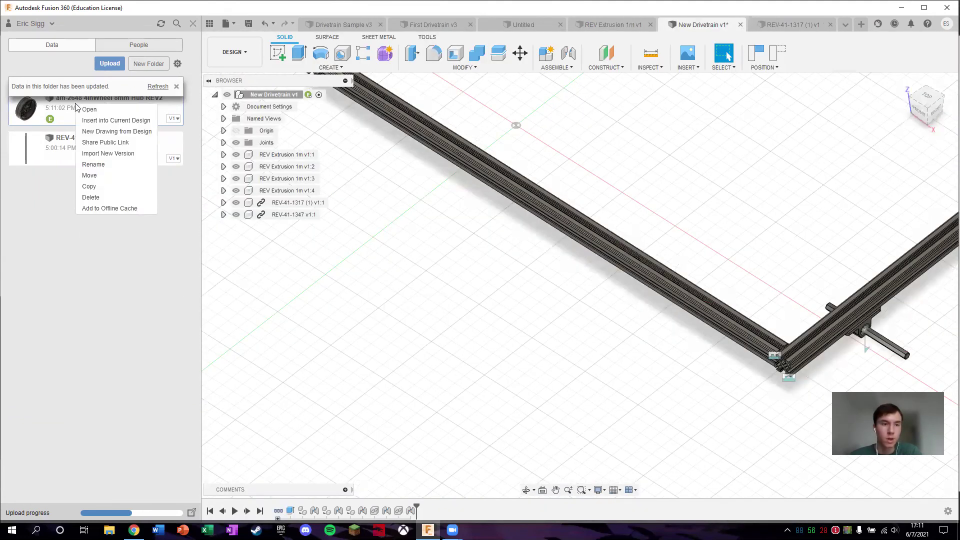
pyautogui.click(102, 122)
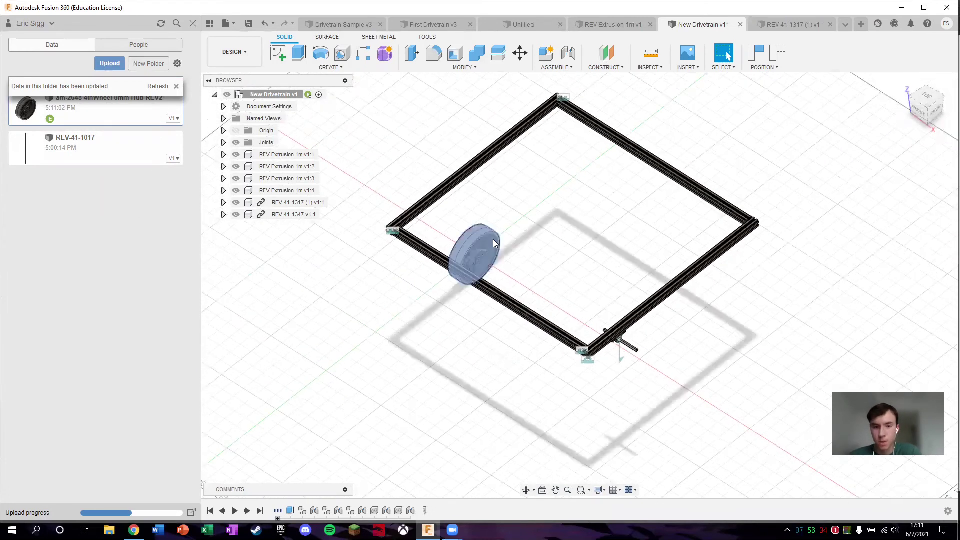
pyautogui.click(900, 322)
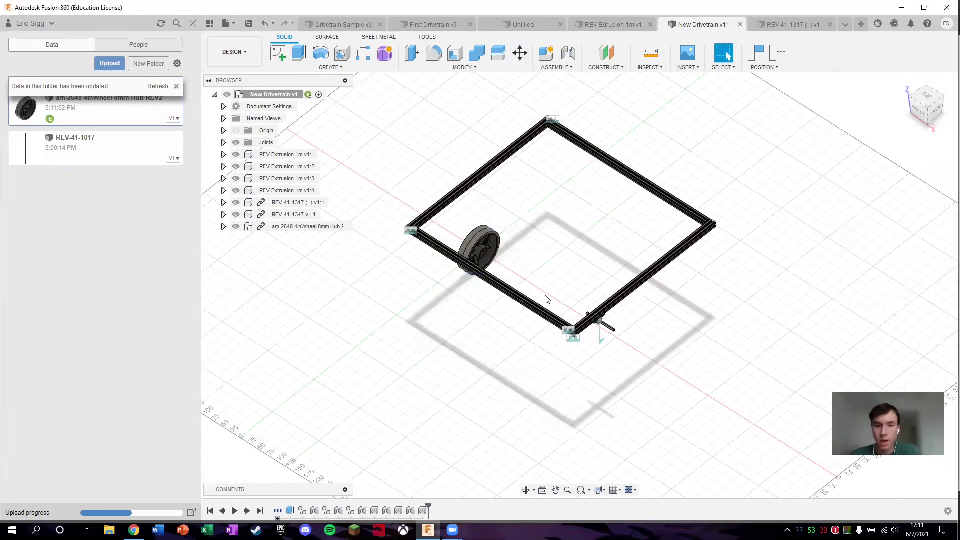
# Try to joint the wheel's hub bore to the outer end face of the hex shaft.
pyautogui.scroll(5, 545, 295)
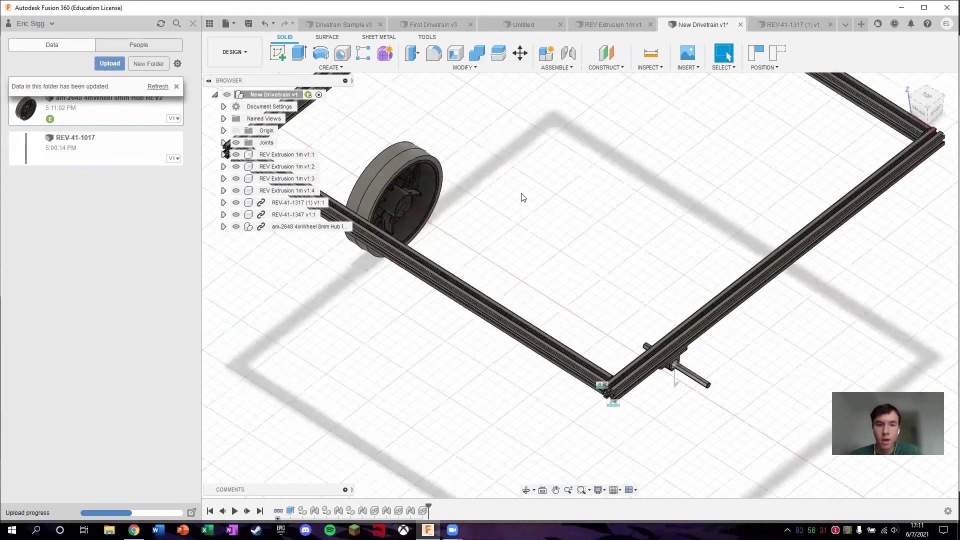
pyautogui.click(569, 52)
pyautogui.scroll(5, 418, 215)
pyautogui.scroll(4, 418, 216)
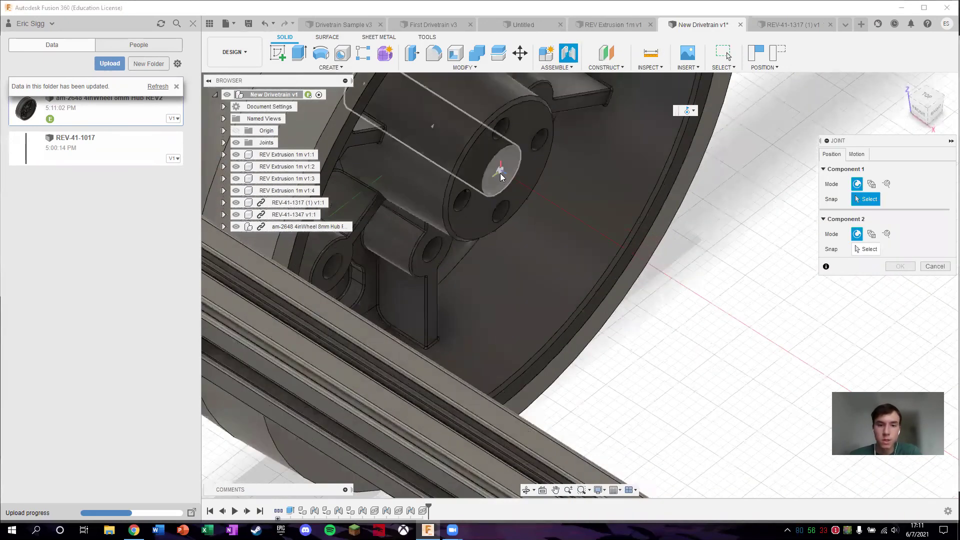
pyautogui.click(502, 177)
pyautogui.scroll(-8, 502, 177)
pyautogui.scroll(5, 728, 324)
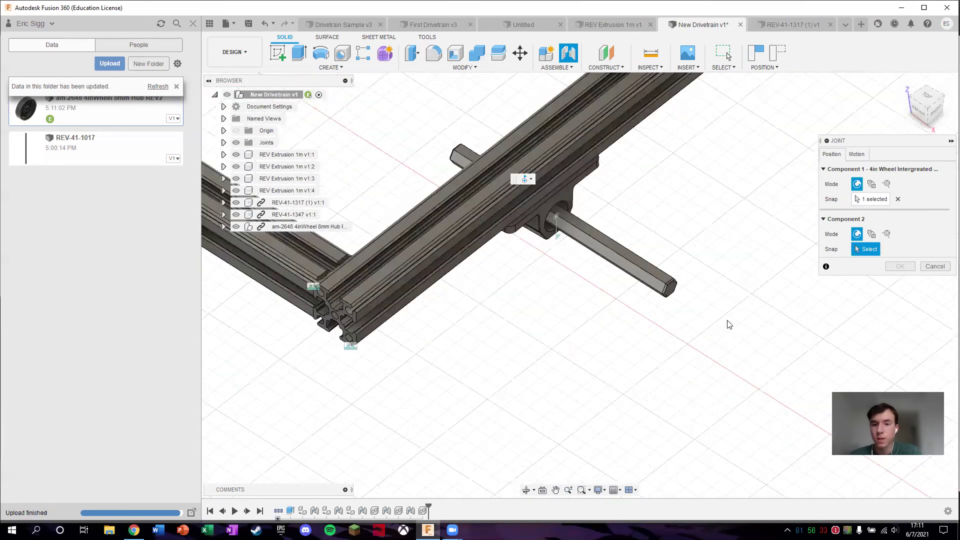
pyautogui.scroll(4, 729, 325)
pyautogui.click(583, 243)
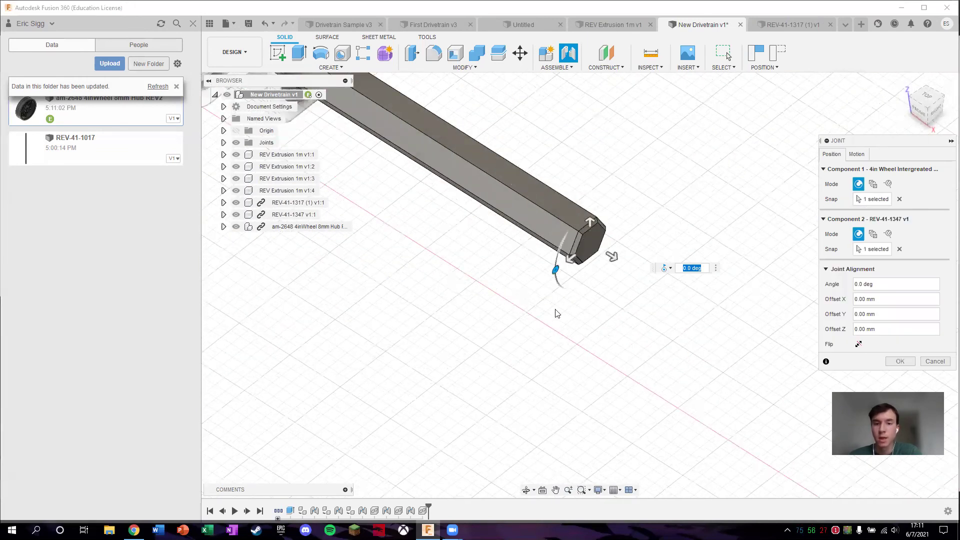
# Offset the wheel -10 mm in Z along the hex shaft and finish the joint.
pyautogui.scroll(-2, 557, 313)
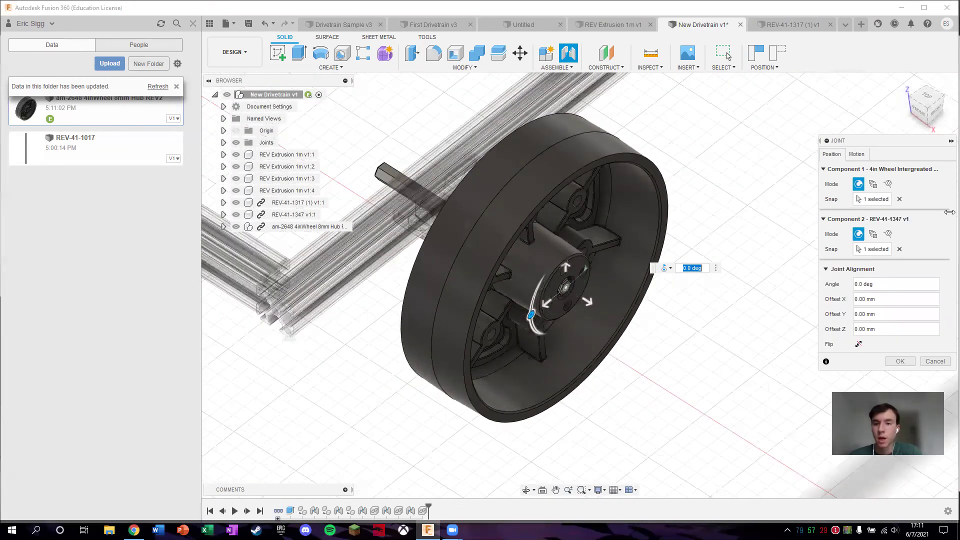
pyautogui.scroll(-3, 575, 345)
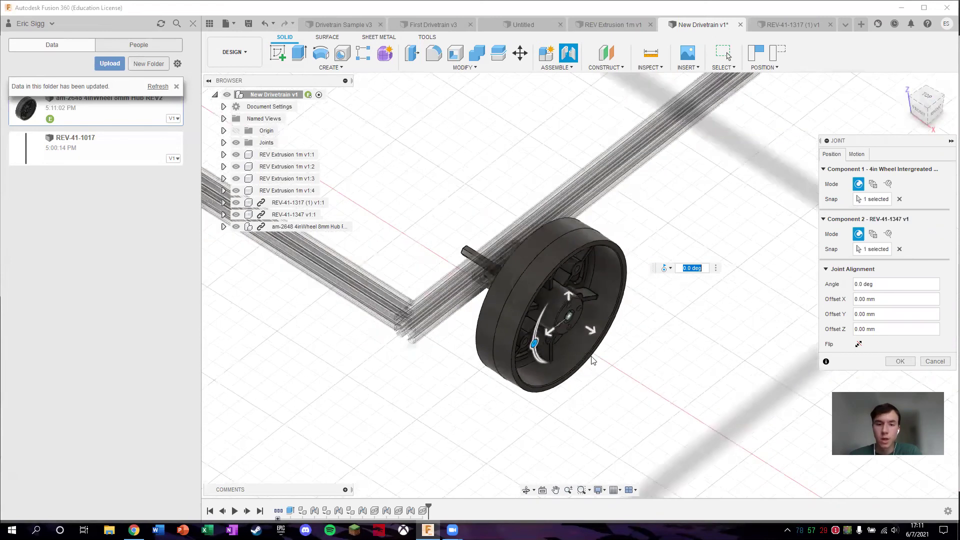
pyautogui.click(947, 113)
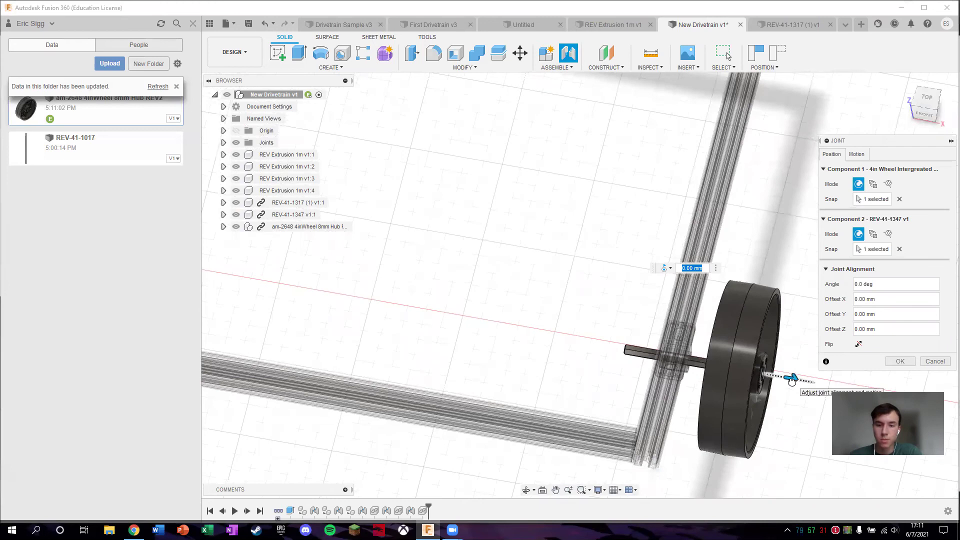
pyautogui.moveTo(787, 380); pyautogui.dragTo(778, 378)
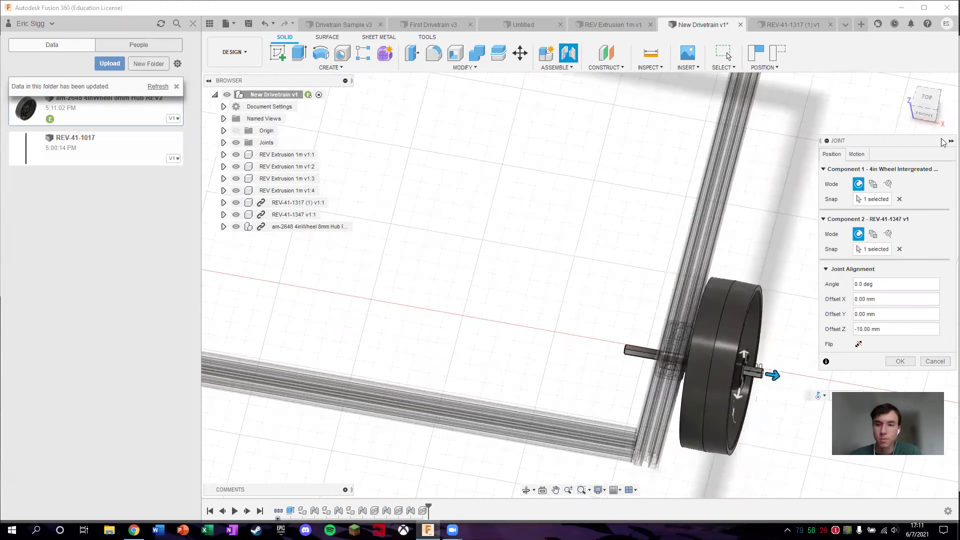
pyautogui.click(926, 100)
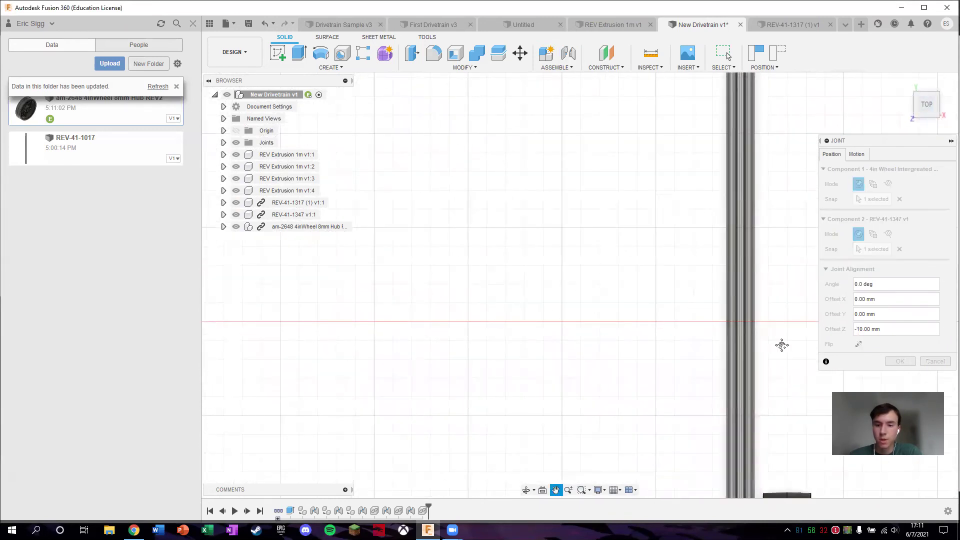
pyautogui.click(900, 361)
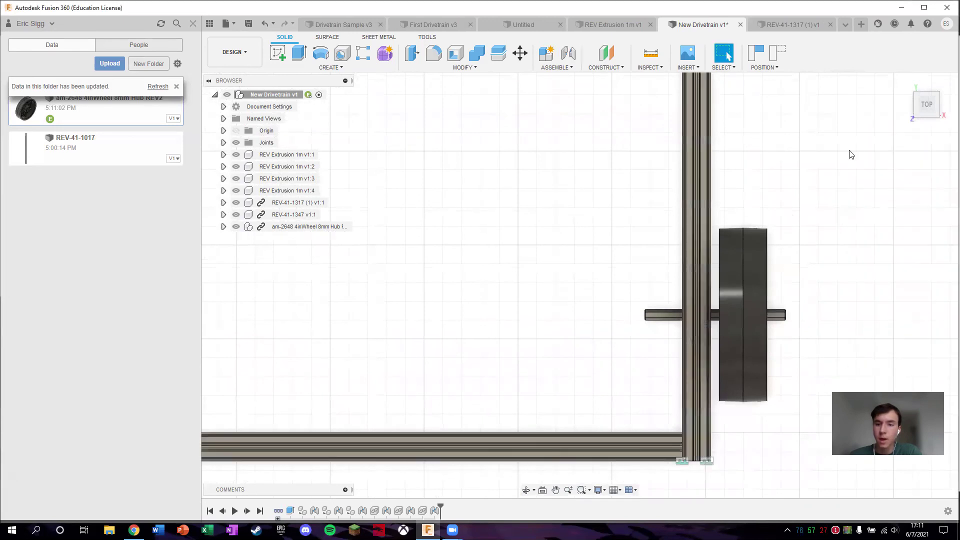
# Undo the joint between the wheel and the hex shaft.
pyautogui.click(906, 86)
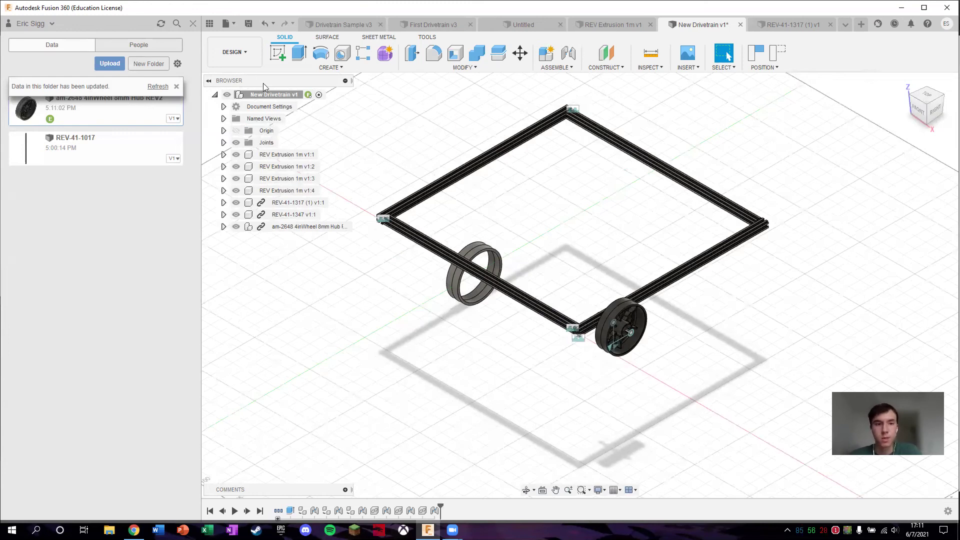
pyautogui.click(264, 28)
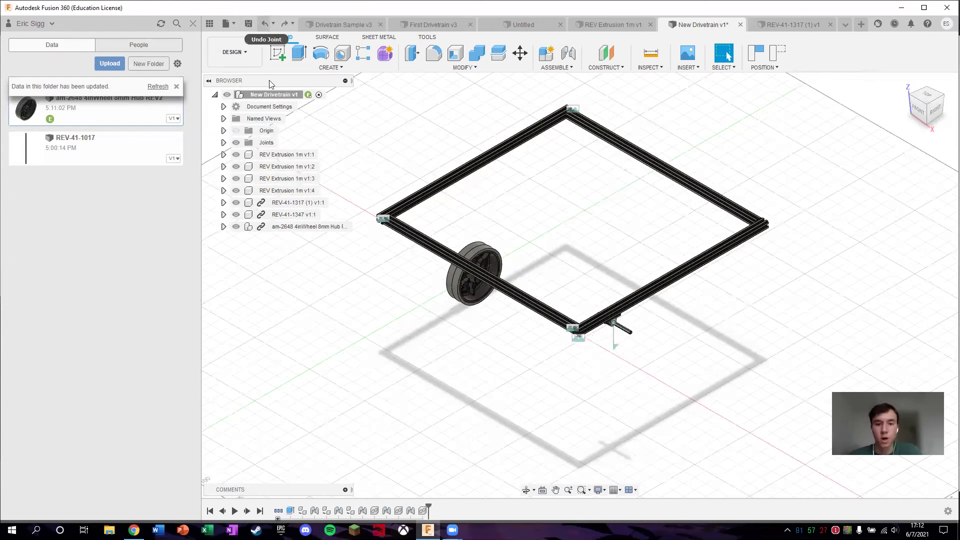
# Capture the current position and make the am-2648 wheel a rigid group including its child components.
pyautogui.scroll(3, 449, 326)
pyautogui.scroll(2, 449, 327)
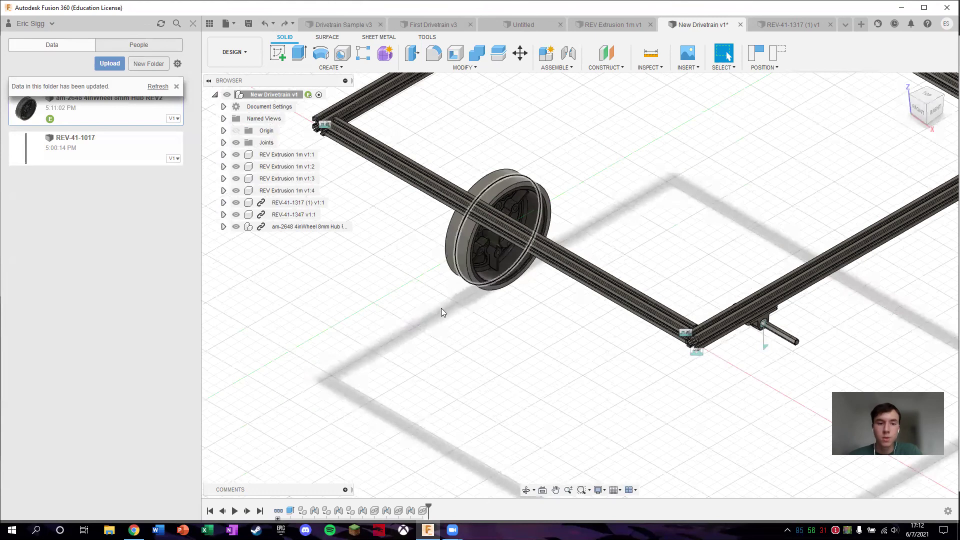
pyautogui.click(302, 226)
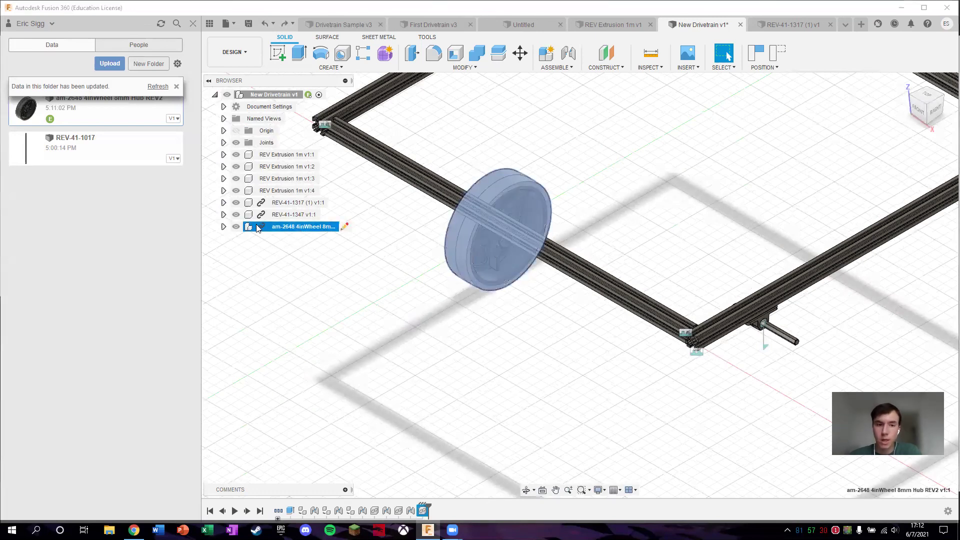
pyautogui.rightClick(275, 228)
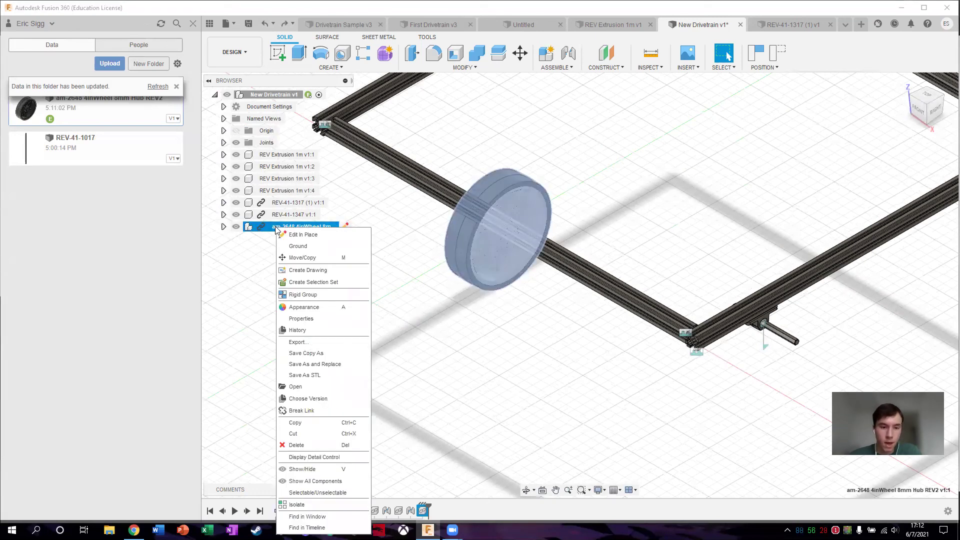
pyautogui.click(284, 294)
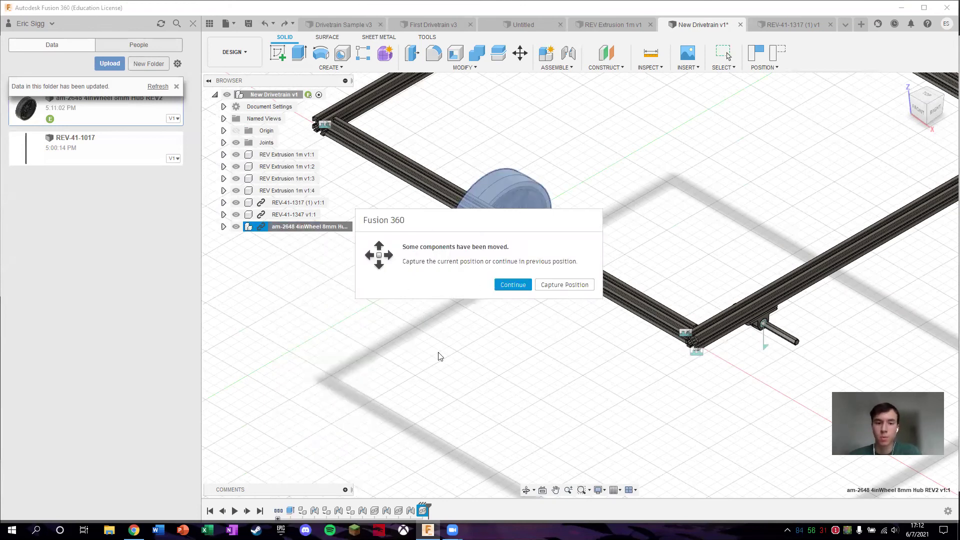
pyautogui.click(565, 284)
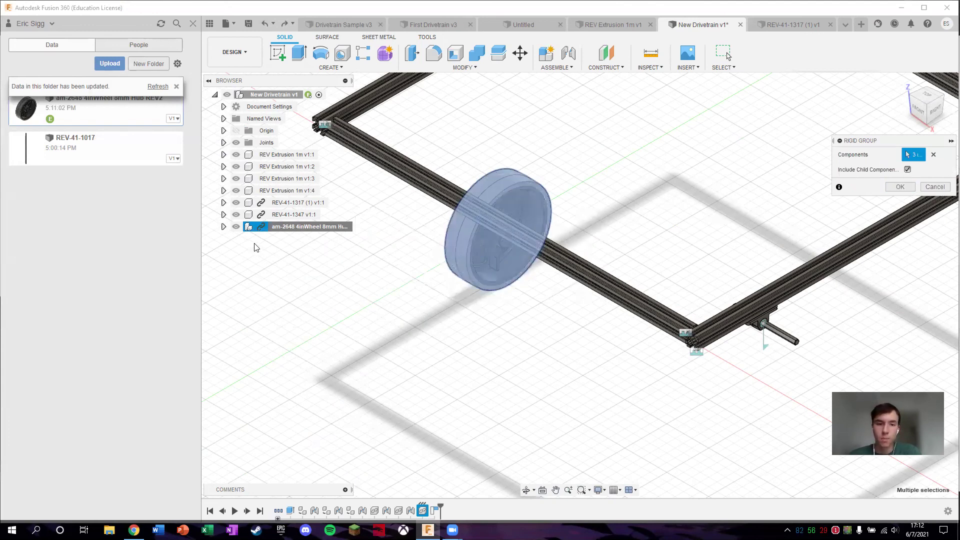
pyautogui.click(899, 186)
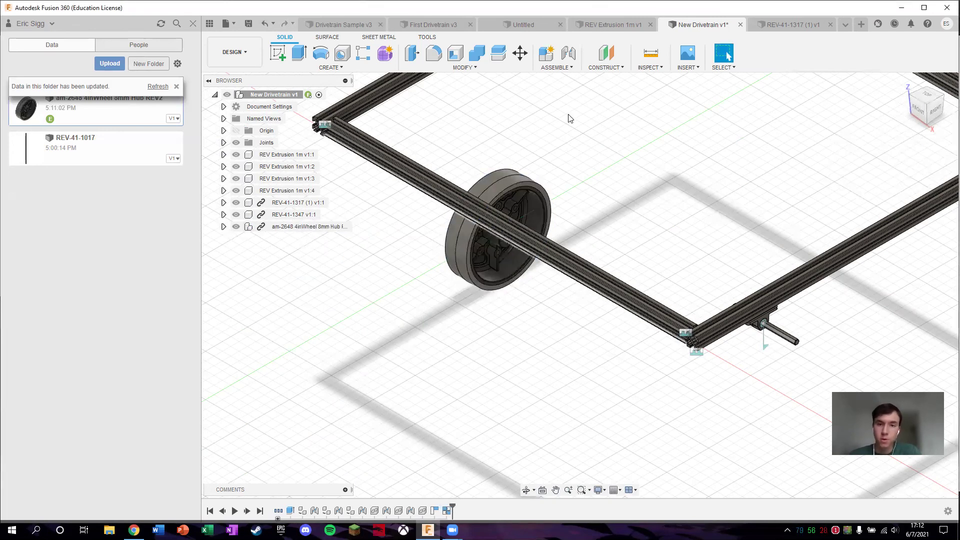
# Joint the wheel's hub to the outer end face of the hex shaft.
pyautogui.click(569, 50)
pyautogui.scroll(5, 500, 265)
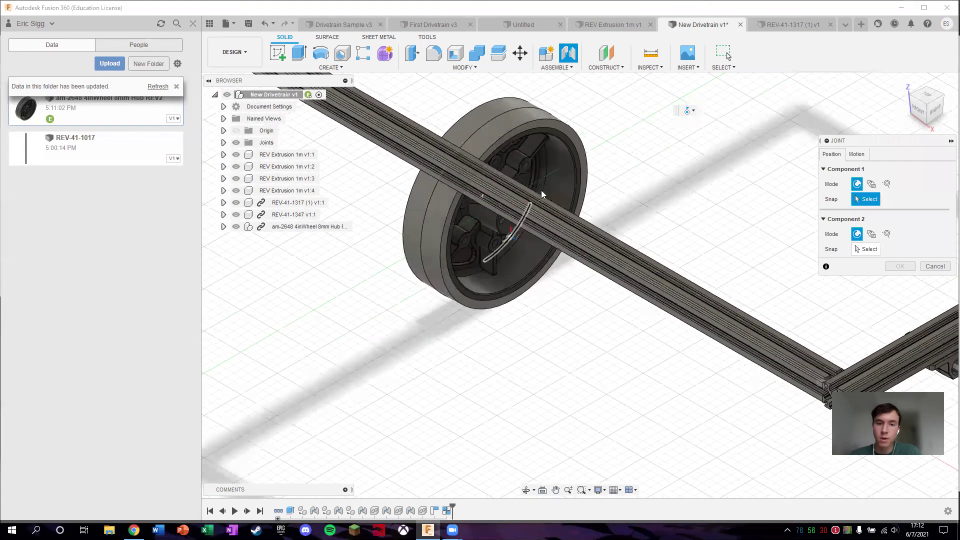
pyautogui.keyDown('shift'); pyautogui.moveTo(930, 107); pyautogui.dragTo(660, 100, button='middle'); pyautogui.keyUp('shift')
pyautogui.click(660, 100)
pyautogui.scroll(-5, 650, 113)
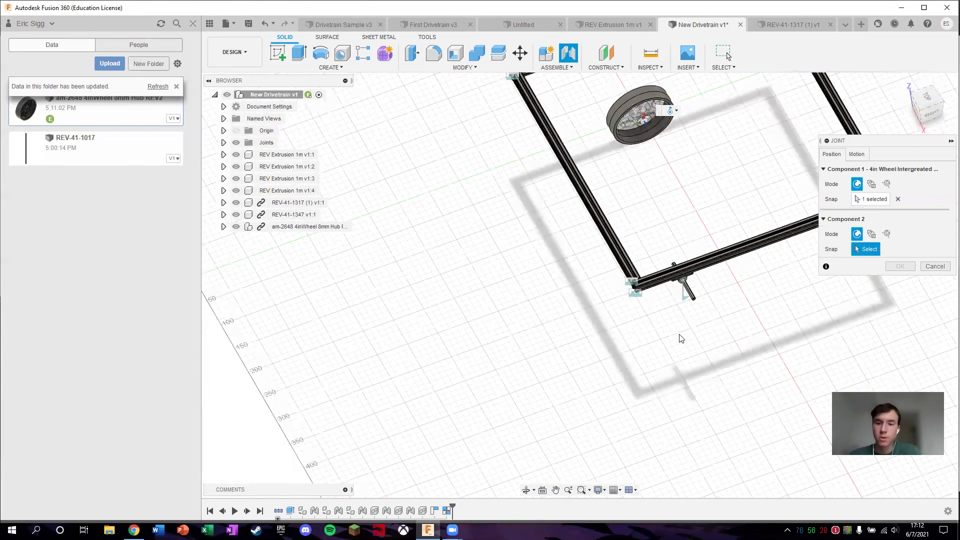
pyautogui.scroll(6, 700, 335)
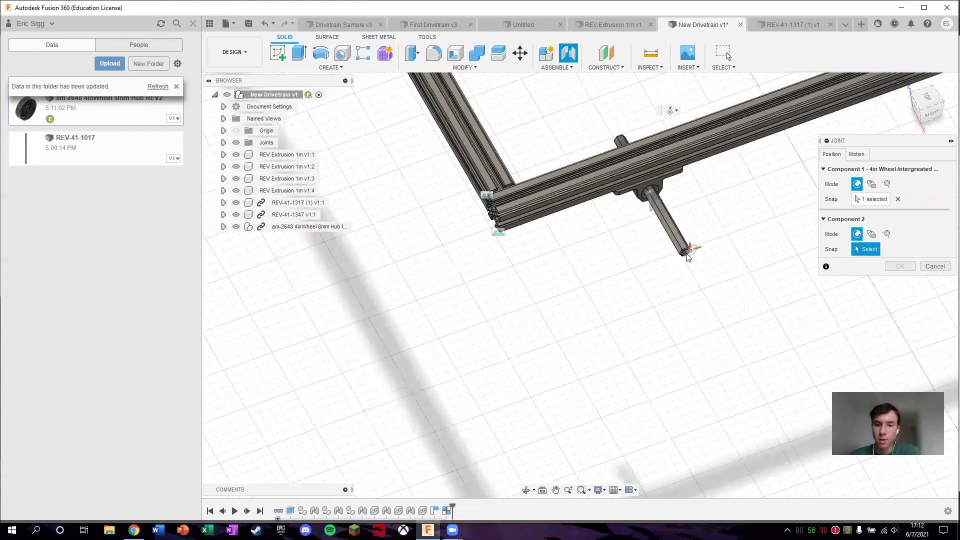
pyautogui.scroll(2, 686, 257)
pyautogui.click(672, 254)
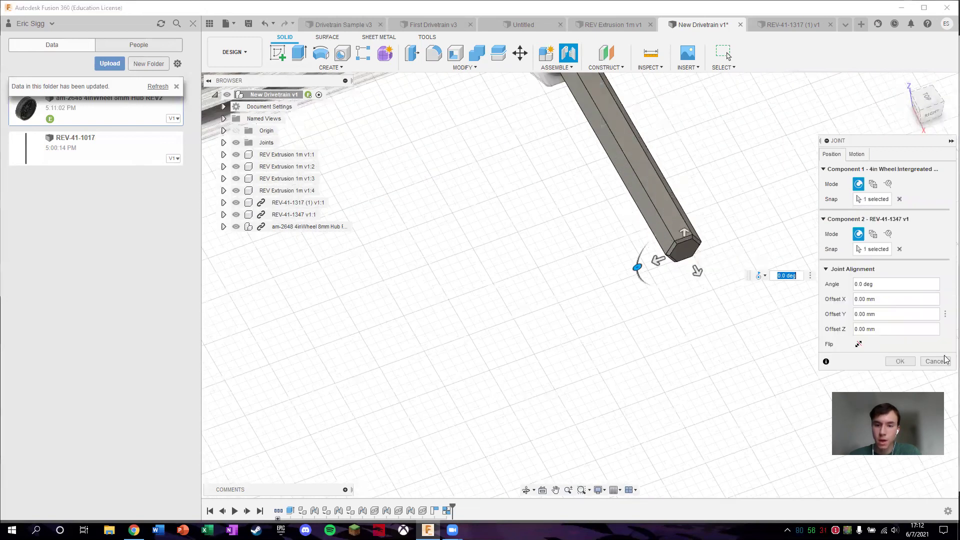
# Offset the wheel -5 mm in Z along the hex shaft, finish the joint and check the wheel's placement on the frame.
pyautogui.moveTo(677, 255)
pyautogui.mouseDown()
pyautogui.moveTo(692, 261)
pyautogui.moveTo(684, 247)
pyautogui.mouseUp()
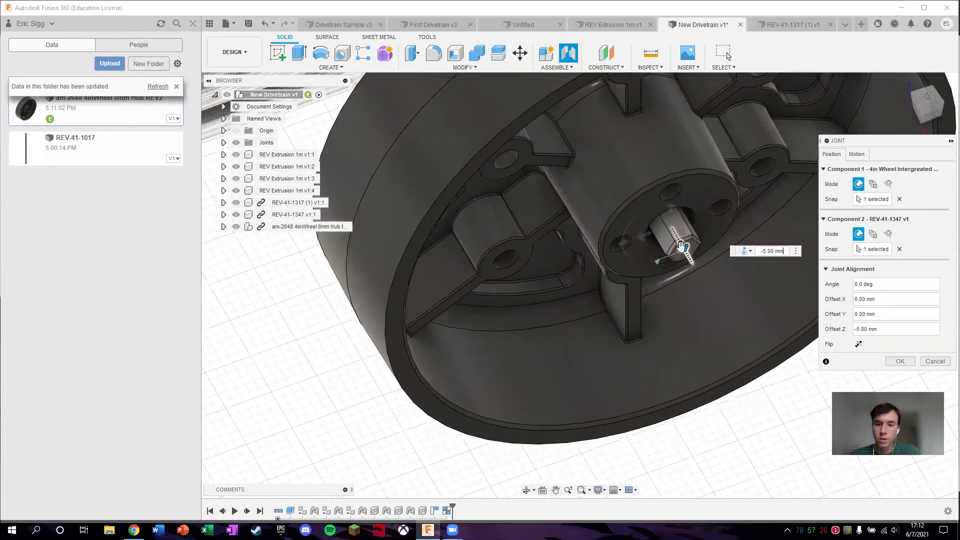
pyautogui.click(900, 362)
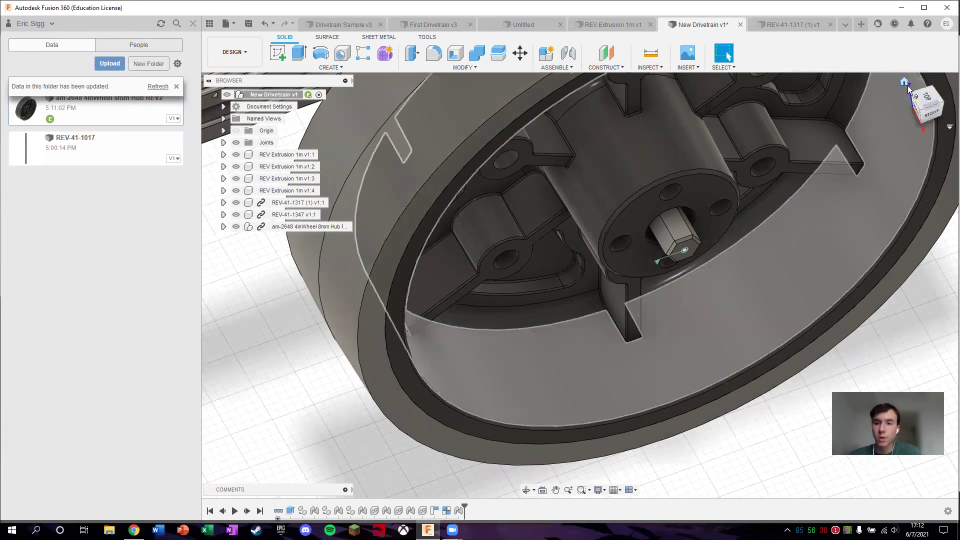
pyautogui.click(908, 86)
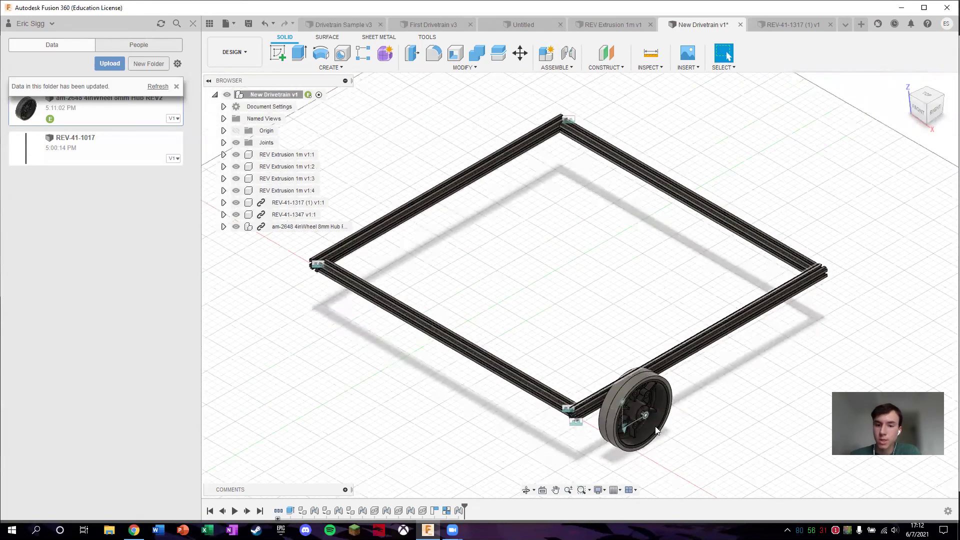
pyautogui.moveTo(924, 111)
pyautogui.keyDown('shift'); pyautogui.mouseDown(button='middle')
pyautogui.moveTo(841, 114)
pyautogui.moveTo(666, 454)
pyautogui.mouseUp(button='middle'); pyautogui.keyUp('shift')
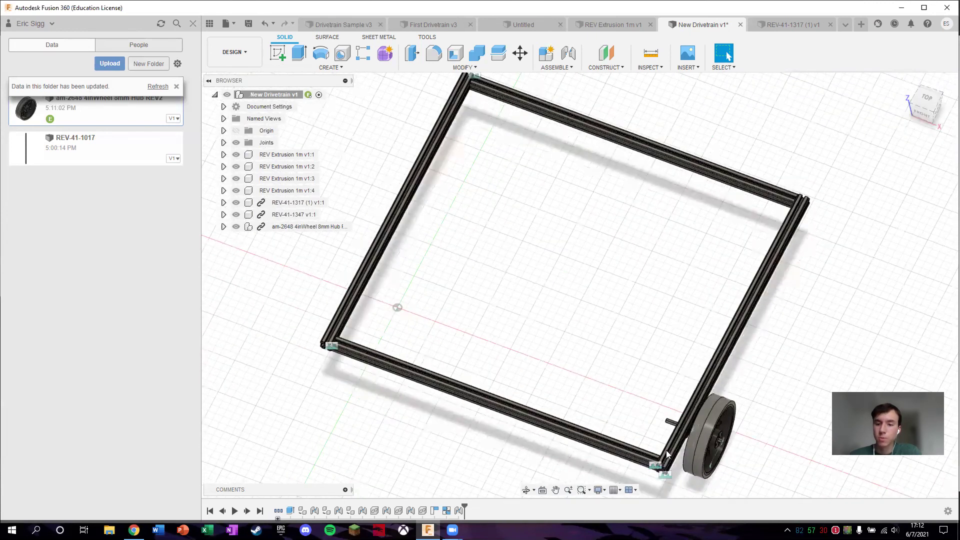